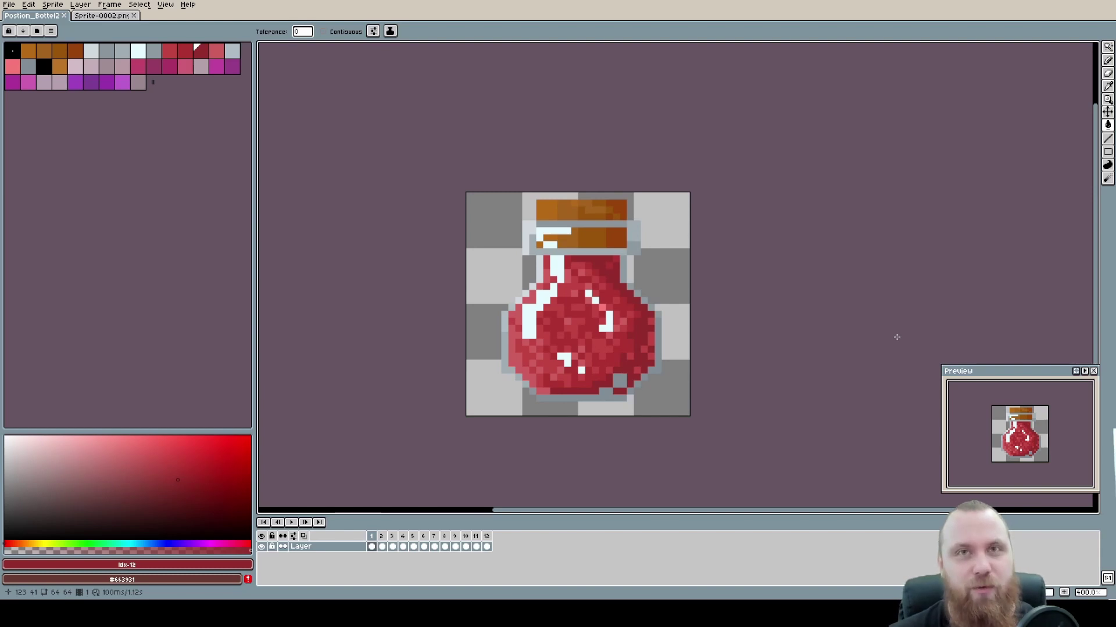
Play the potion bottle animation to review its colour change, stop it and return to frame 1
{"action": "key", "text": "Return"}
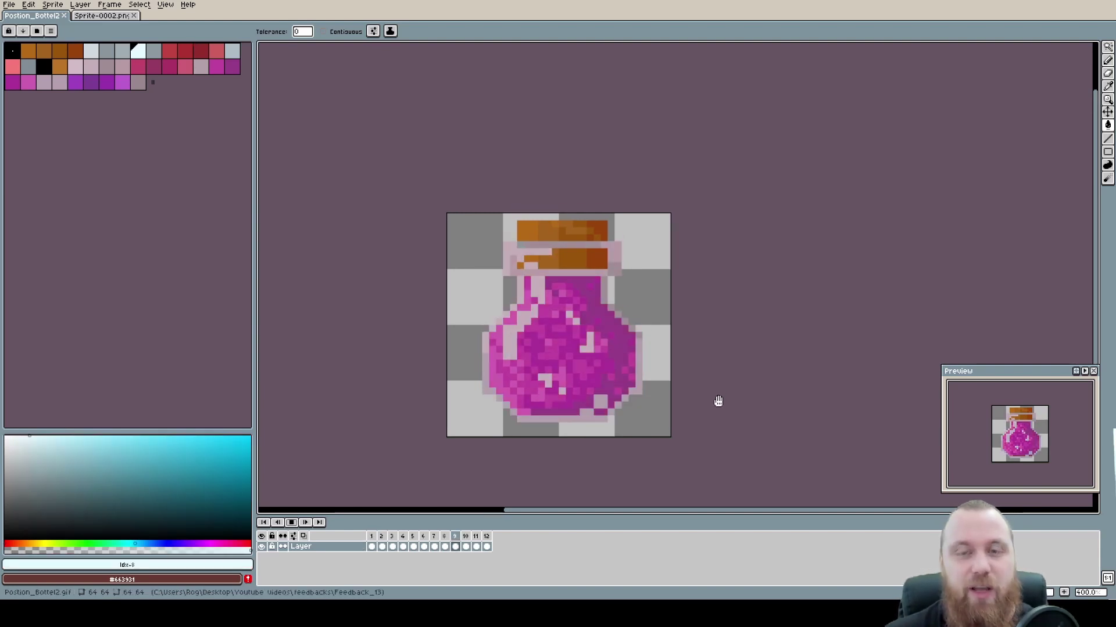
{"action": "scroll", "coordinate": [712, 421], "scroll_direction": "up", "scroll_amount": 1}
{"action": "left_click_drag", "start_coordinate": [712, 421], "coordinate": [752, 361]}
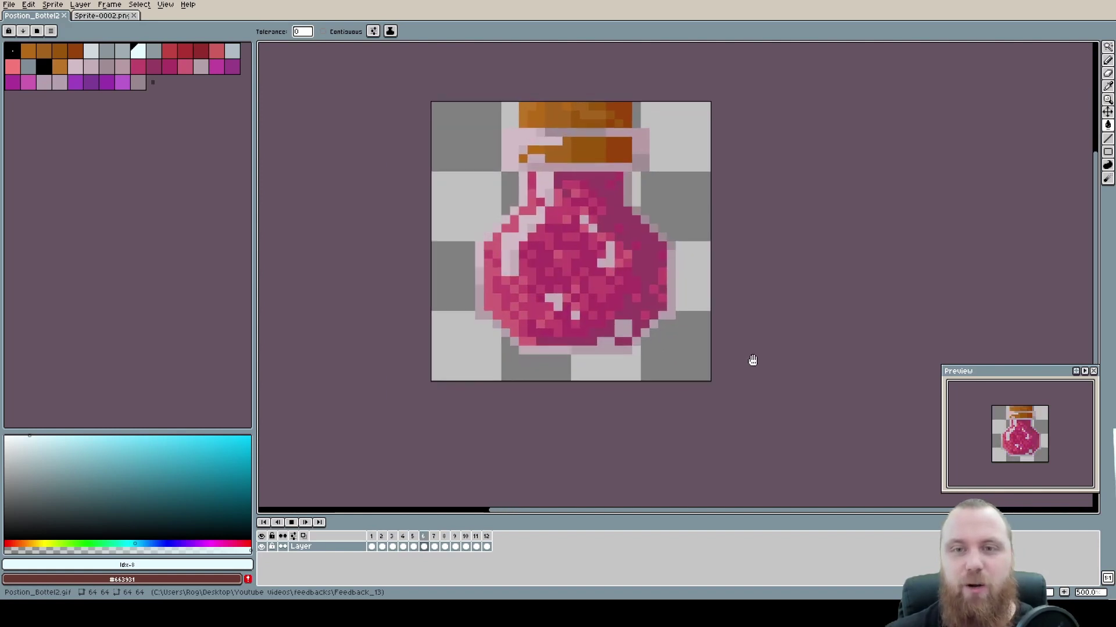
{"action": "left_click_drag", "start_coordinate": [764, 225], "coordinate": [748, 255]}
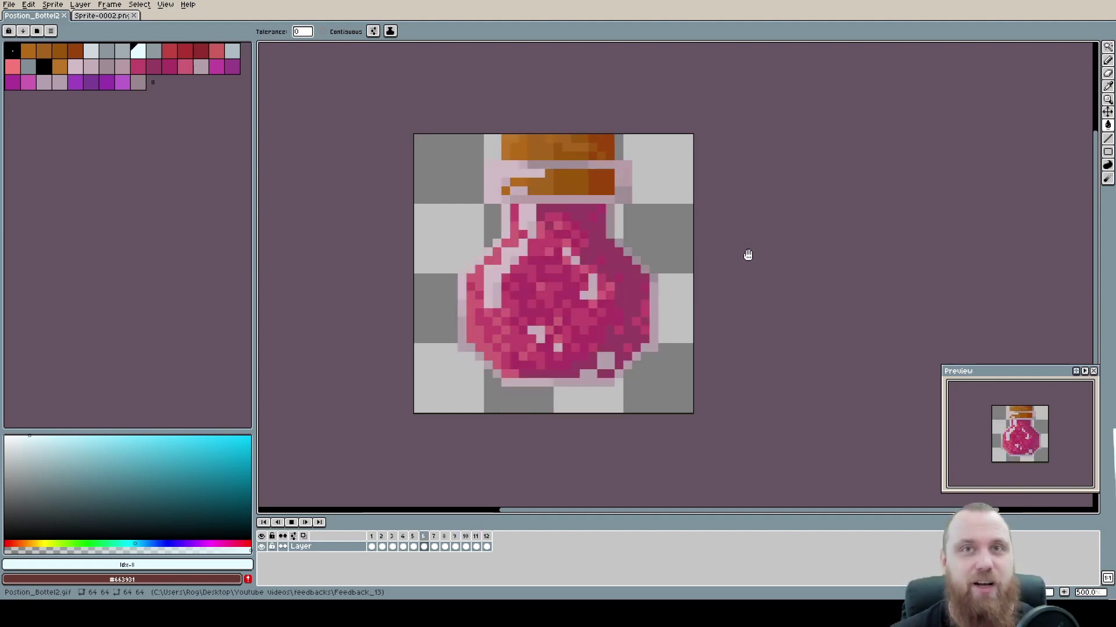
{"action": "left_click", "coordinate": [291, 522]}
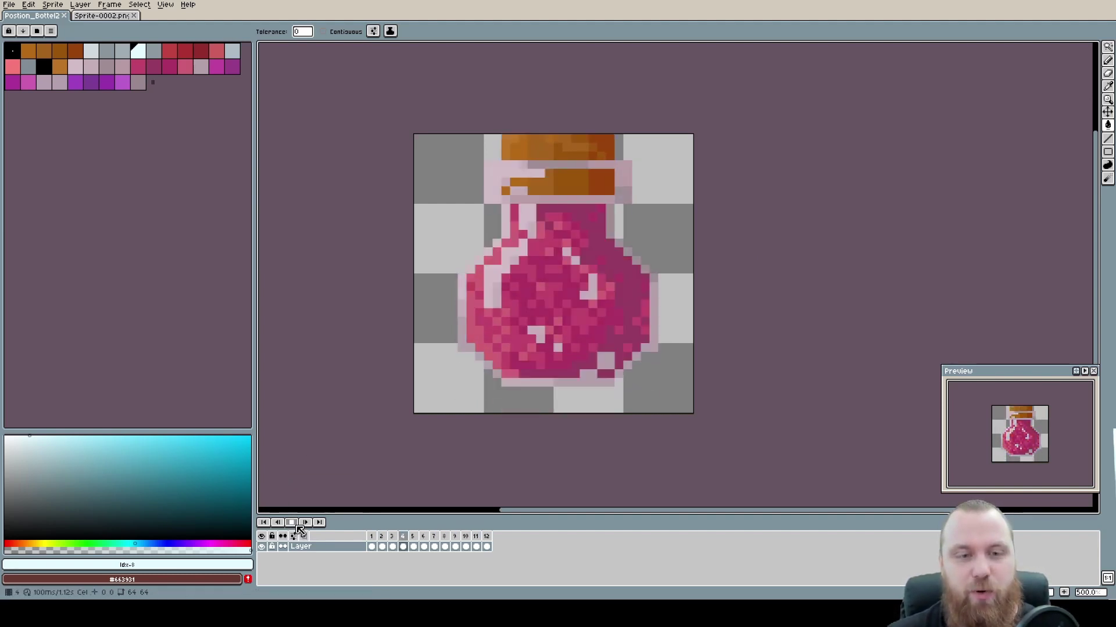
{"action": "left_click", "coordinate": [371, 536]}
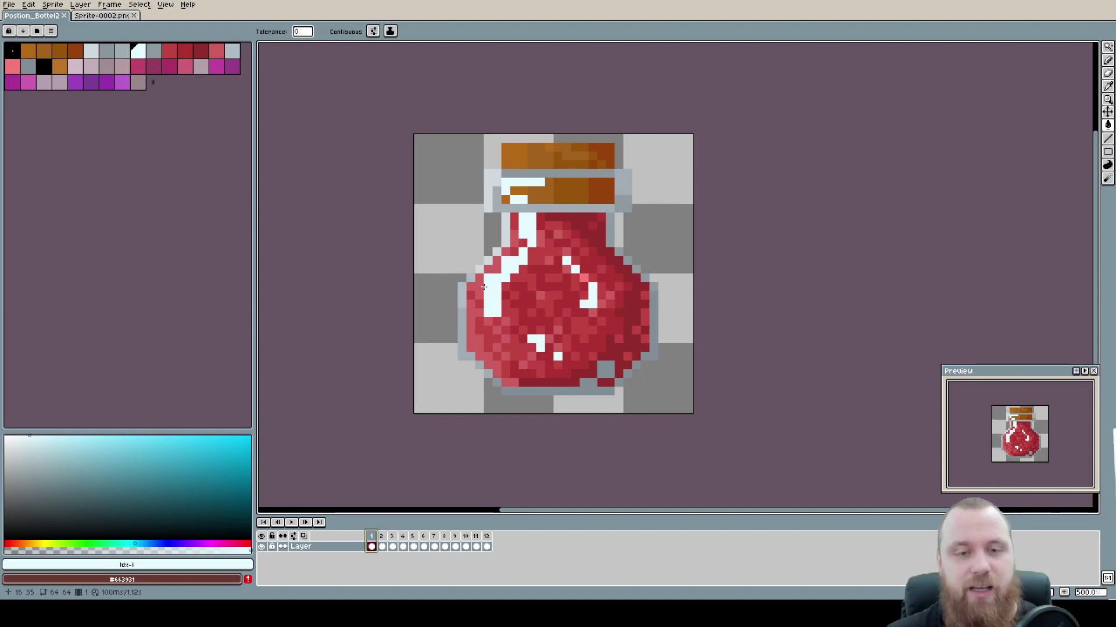
Step through frames 1 to 4 to compare the bottle's position and colours between frames
{"action": "key", "text": "period"}
{"action": "key", "text": "period"}
{"action": "key", "text": "period"}
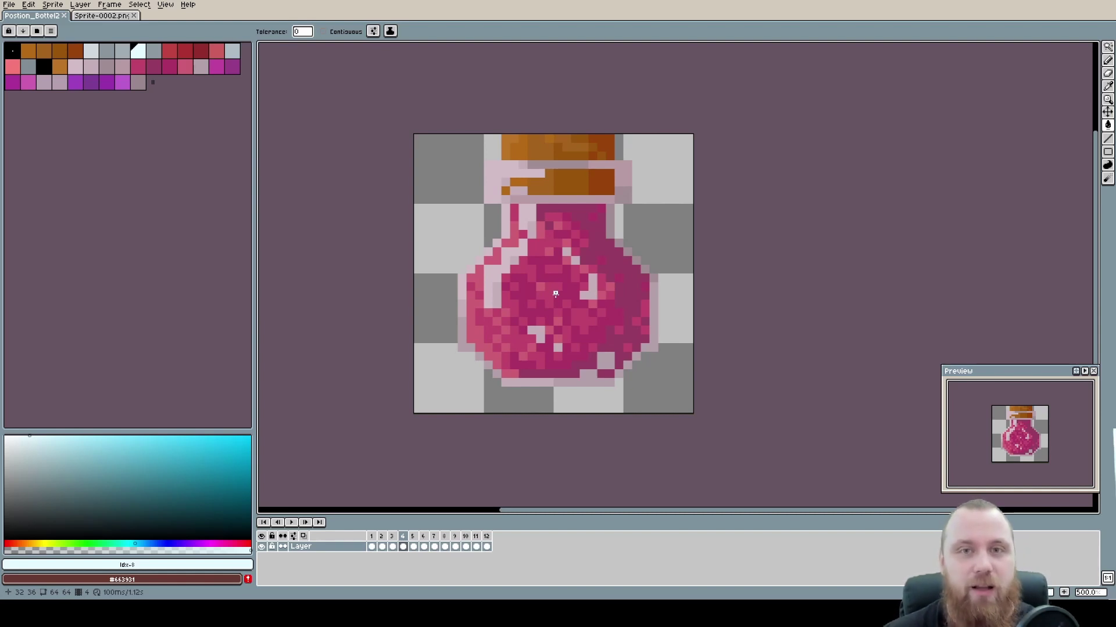
{"action": "key", "text": "comma"}
{"action": "key", "text": "Left"}
{"action": "key", "text": "Right"}
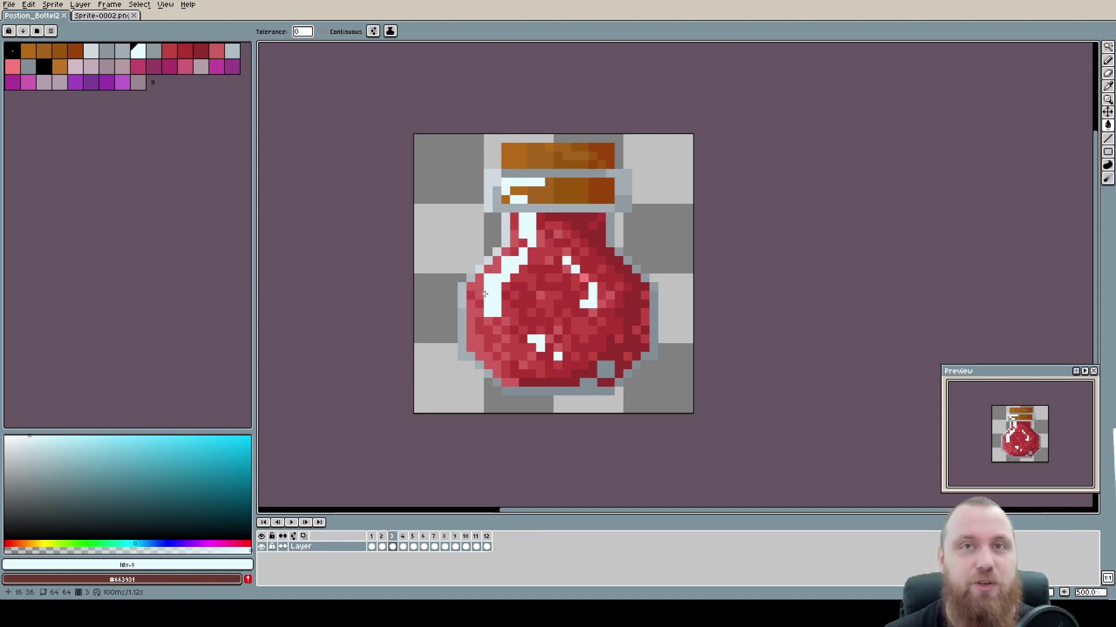
{"action": "key", "text": "Right"}
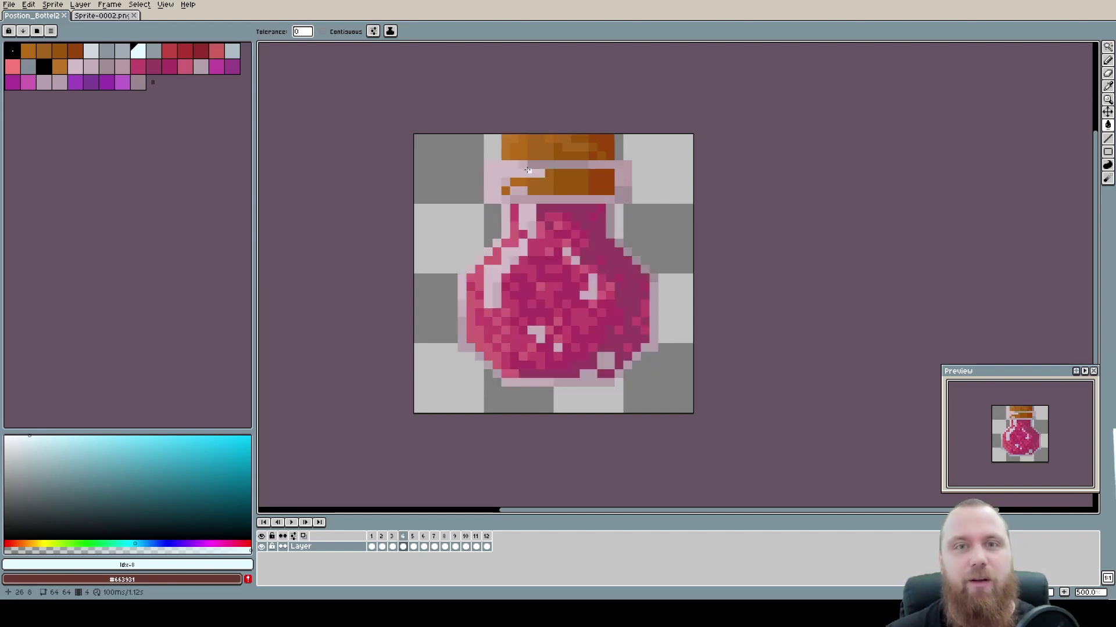
Examine the cork and the bottle's upper edge closely in the raised pink and purple frames
{"action": "scroll", "coordinate": [526, 144], "scroll_direction": "up", "scroll_amount": 4}
{"action": "key", "text": "Right"}
{"action": "key", "text": "Right"}
{"action": "key", "text": "Right"}
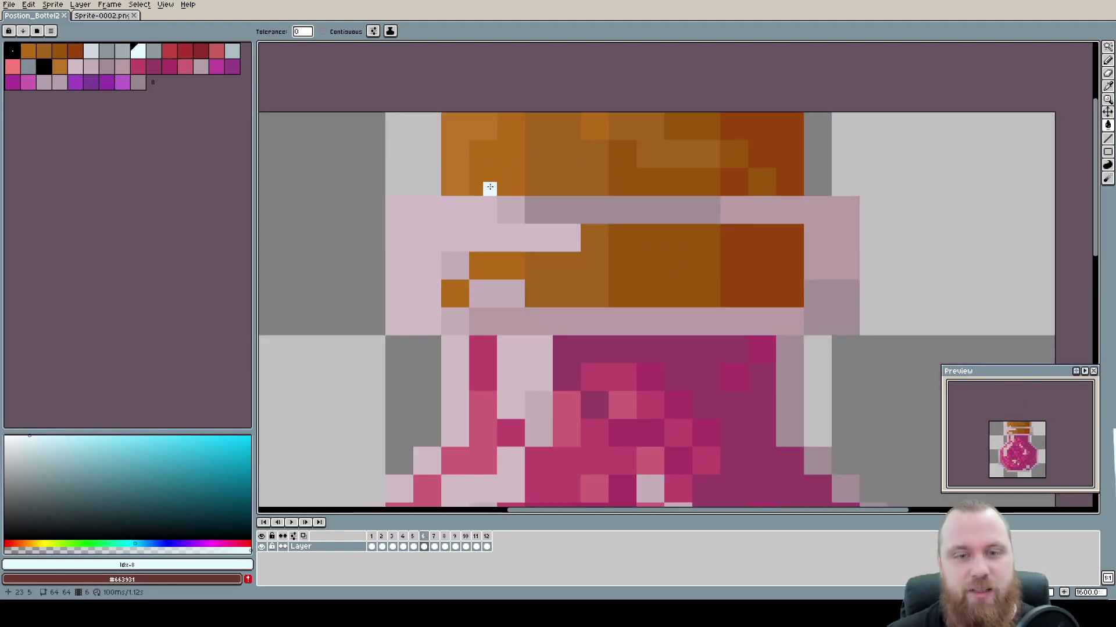
{"action": "scroll", "coordinate": [517, 249], "scroll_direction": "down", "scroll_amount": 5}
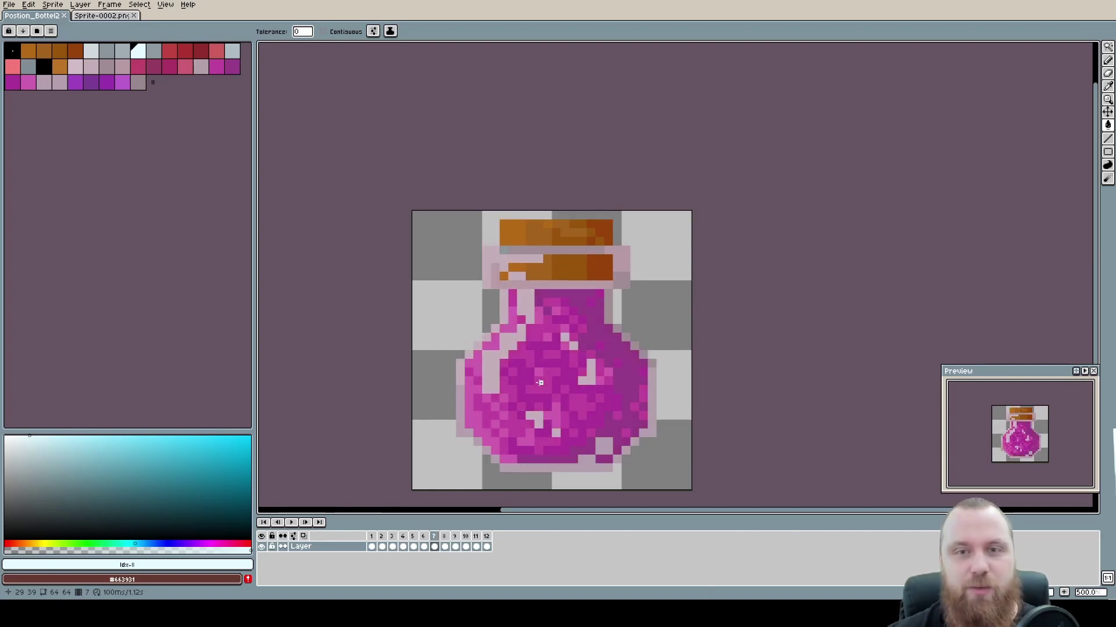
{"action": "scroll", "coordinate": [520, 216], "scroll_direction": "up", "scroll_amount": 2}
{"action": "scroll", "coordinate": [497, 232], "scroll_direction": "up", "scroll_amount": 3}
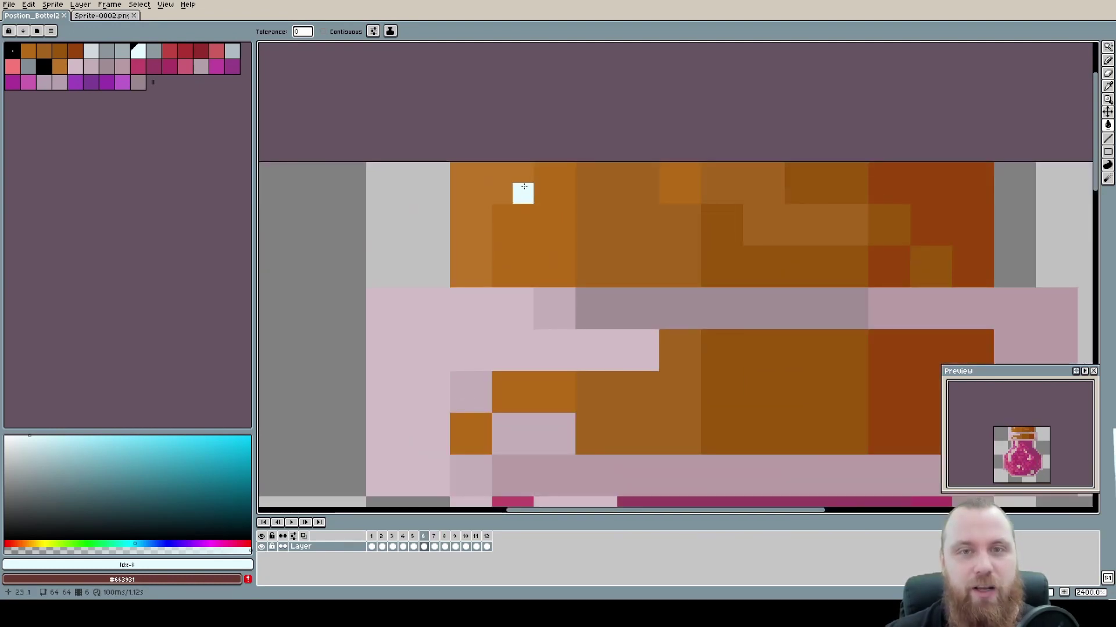
{"action": "scroll", "coordinate": [462, 217], "scroll_direction": "down", "scroll_amount": 4}
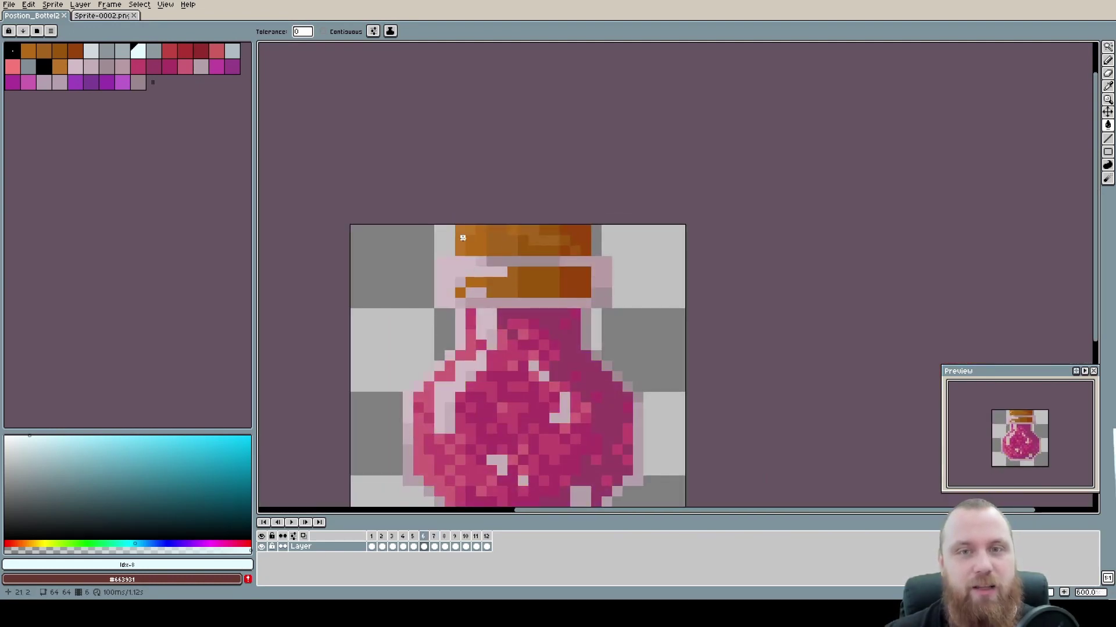
{"action": "scroll", "coordinate": [463, 233], "scroll_direction": "up", "scroll_amount": 4}
{"action": "scroll", "coordinate": [462, 238], "scroll_direction": "down", "scroll_amount": 4}
{"action": "scroll", "coordinate": [463, 238], "scroll_direction": "down", "scroll_amount": 1}
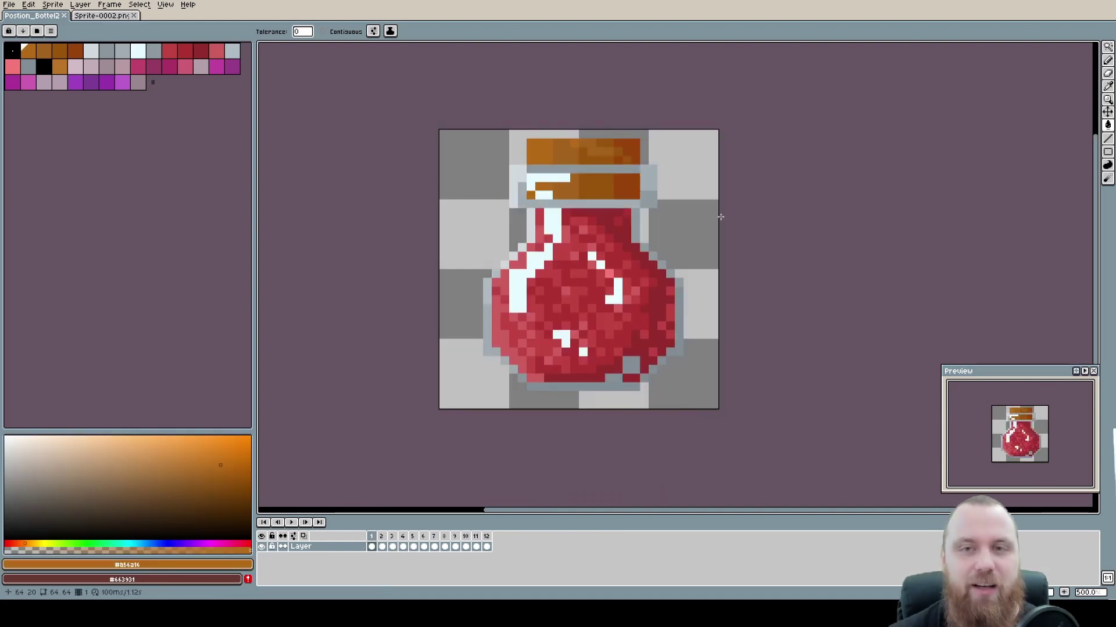
Compare the animated bottle with the static version and switch to Sprite-0002.png
{"action": "left_click", "coordinate": [94, 18]}
{"action": "left_click", "coordinate": [32, 15]}
{"action": "scroll", "coordinate": [511, 201], "scroll_direction": "up", "scroll_amount": 3}
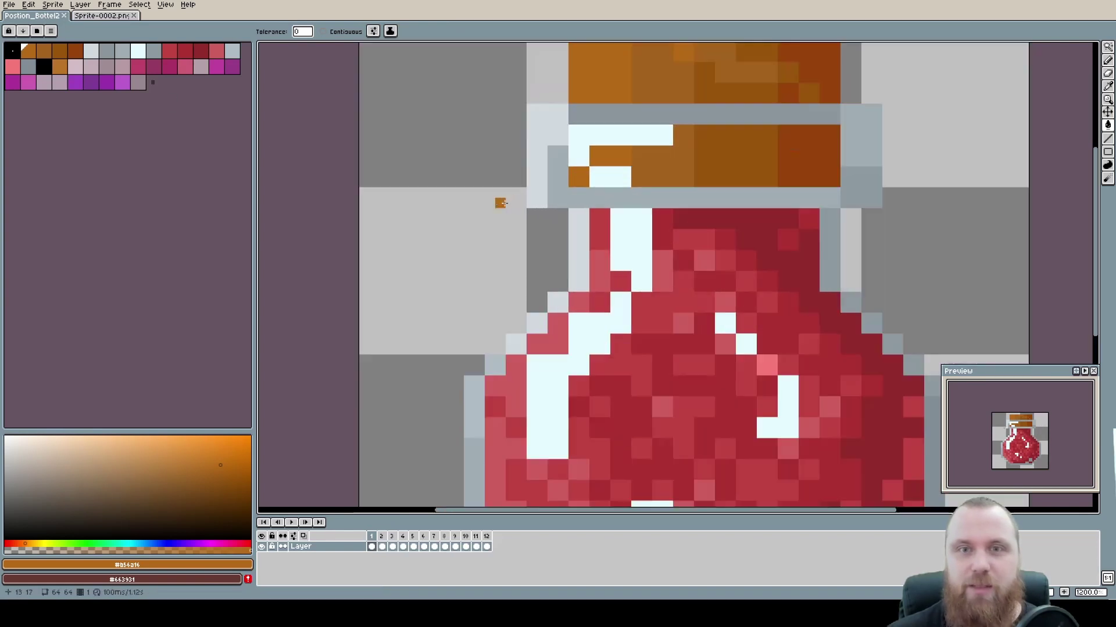
{"action": "scroll", "coordinate": [526, 201], "scroll_direction": "down", "scroll_amount": 1}
{"action": "key", "text": "ctrl+Tab"}
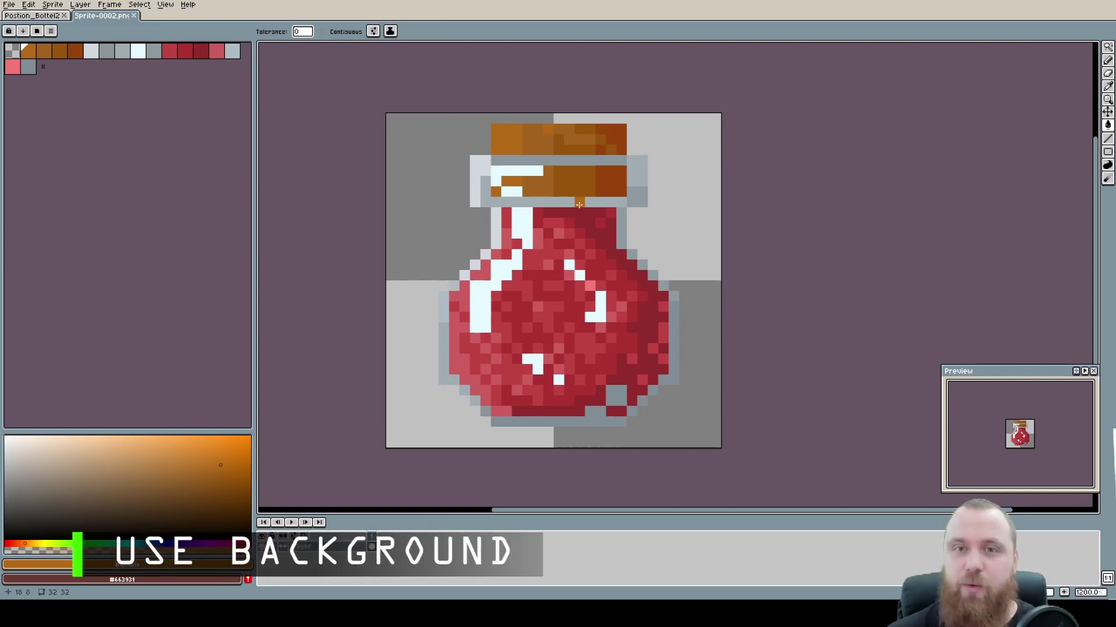
Sample the grey shades of the glass outline to compare them with the checkered background
{"action": "scroll", "coordinate": [600, 221], "scroll_direction": "right", "scroll_amount": 1}
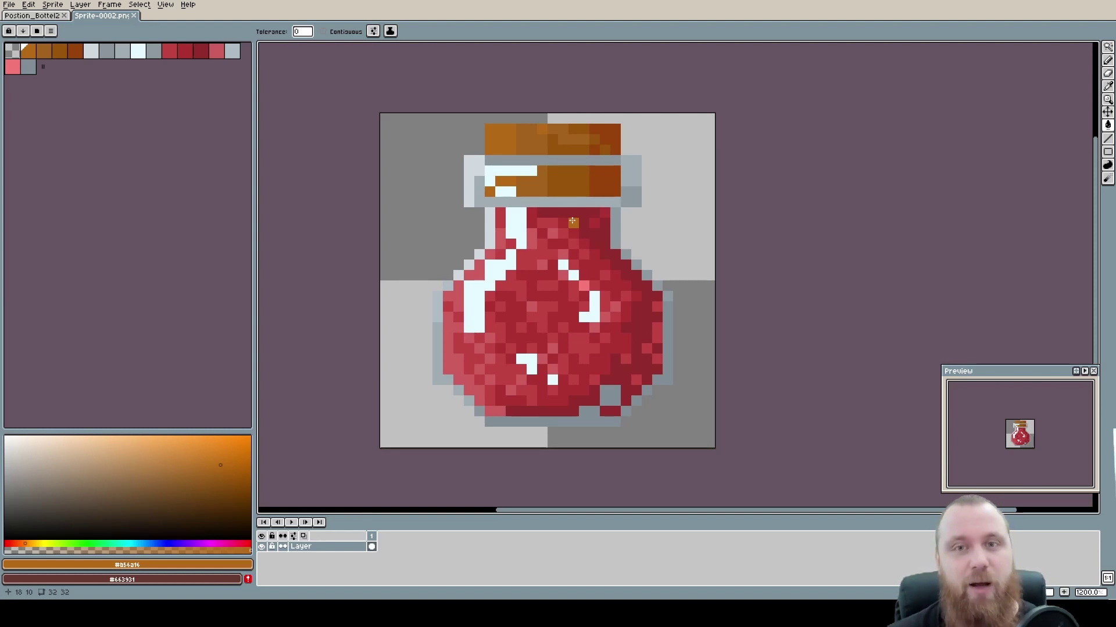
{"action": "left_click", "coordinate": [566, 201], "text": "alt"}
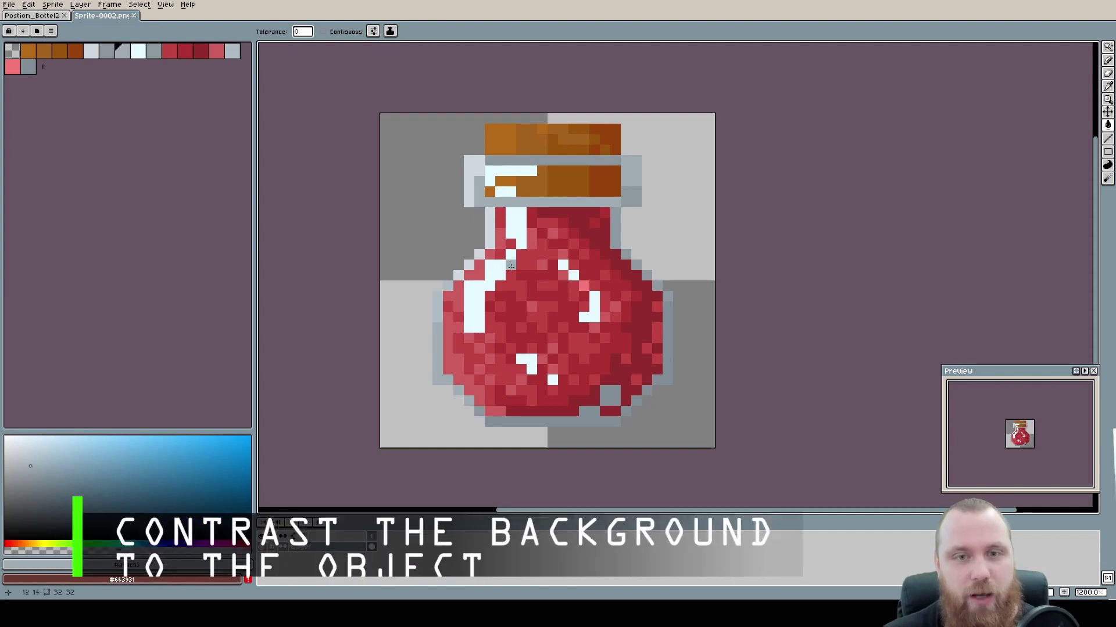
{"action": "scroll", "coordinate": [453, 347], "scroll_direction": "up", "scroll_amount": 1}
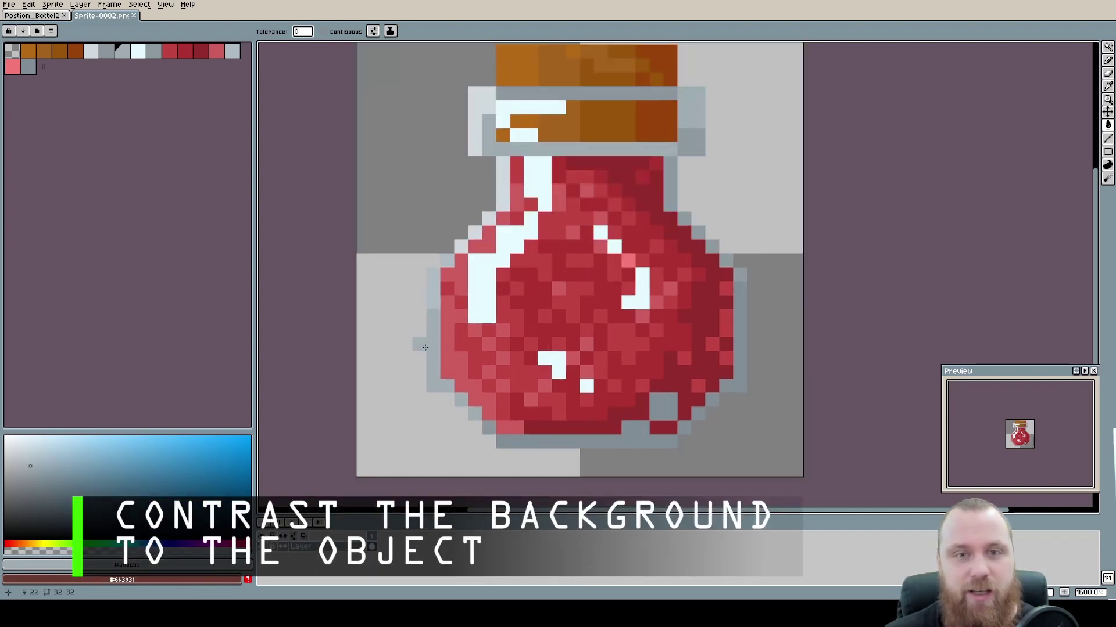
{"action": "left_click_drag", "start_coordinate": [761, 229], "coordinate": [716, 266]}
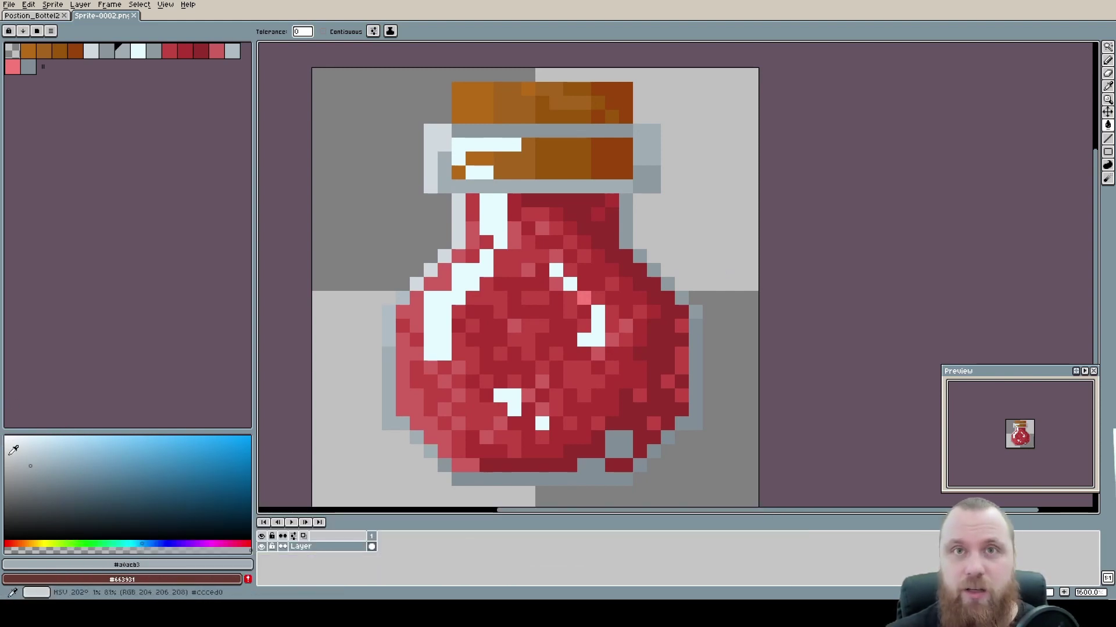
{"action": "key", "text": "i"}
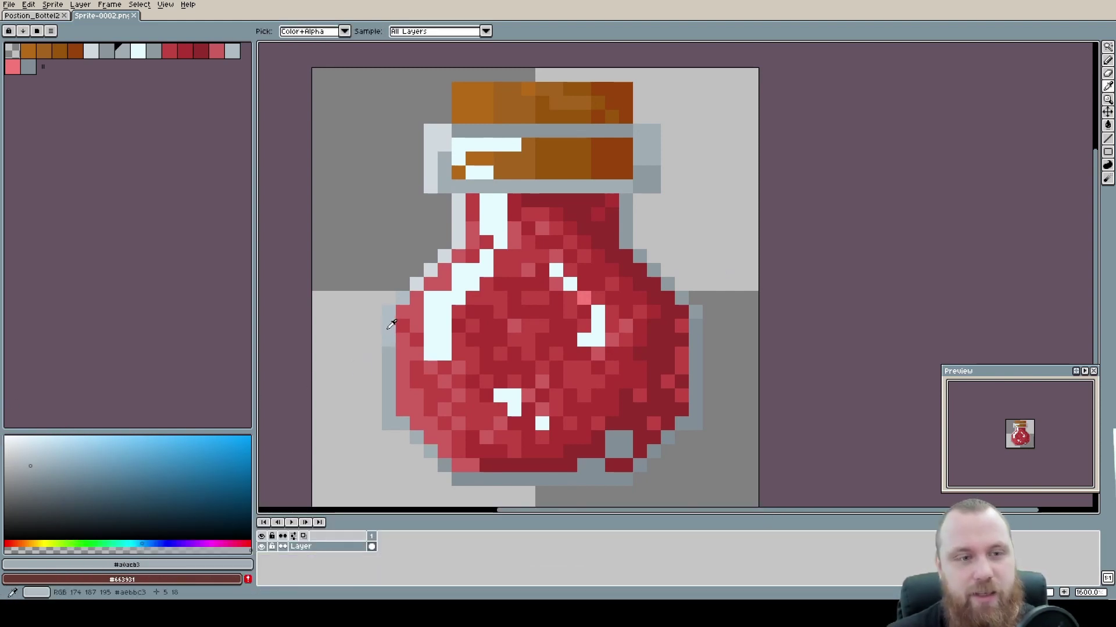
{"action": "left_click", "coordinate": [390, 324]}
{"action": "left_click", "coordinate": [109, 53]}
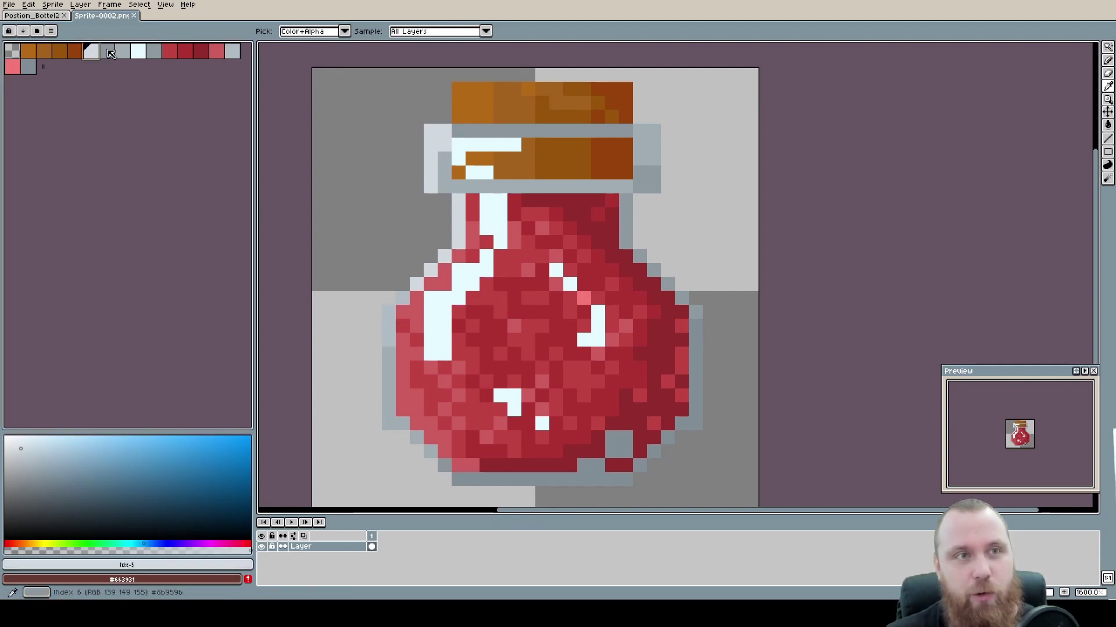
{"action": "key", "text": "g"}
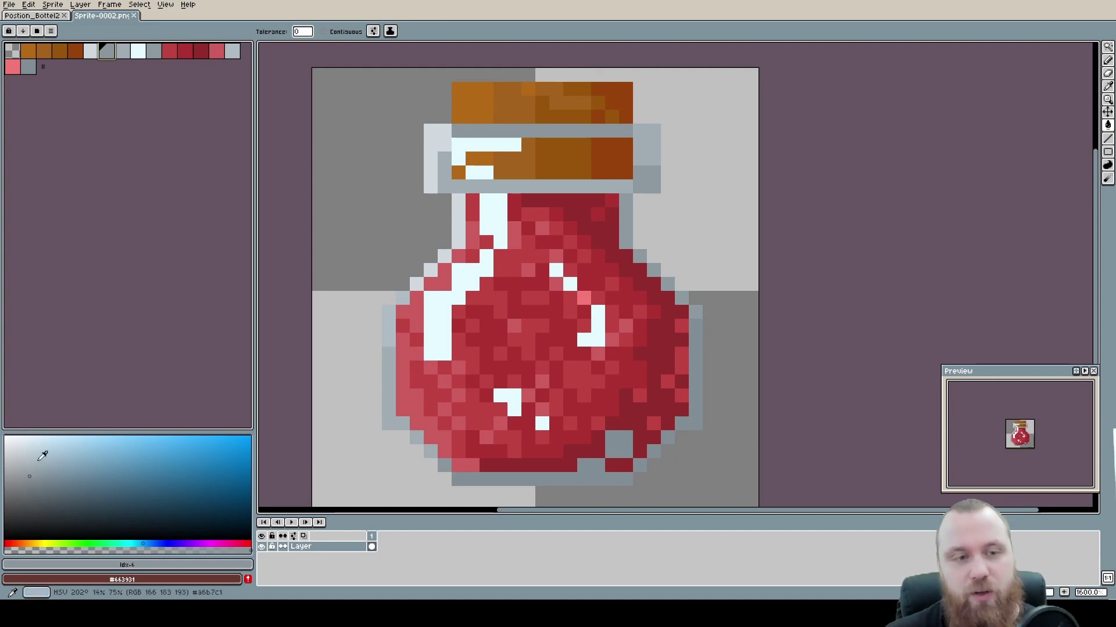
Sample colours across the glass rim and the cork, picking up the cork's brown
{"action": "key", "text": "i"}
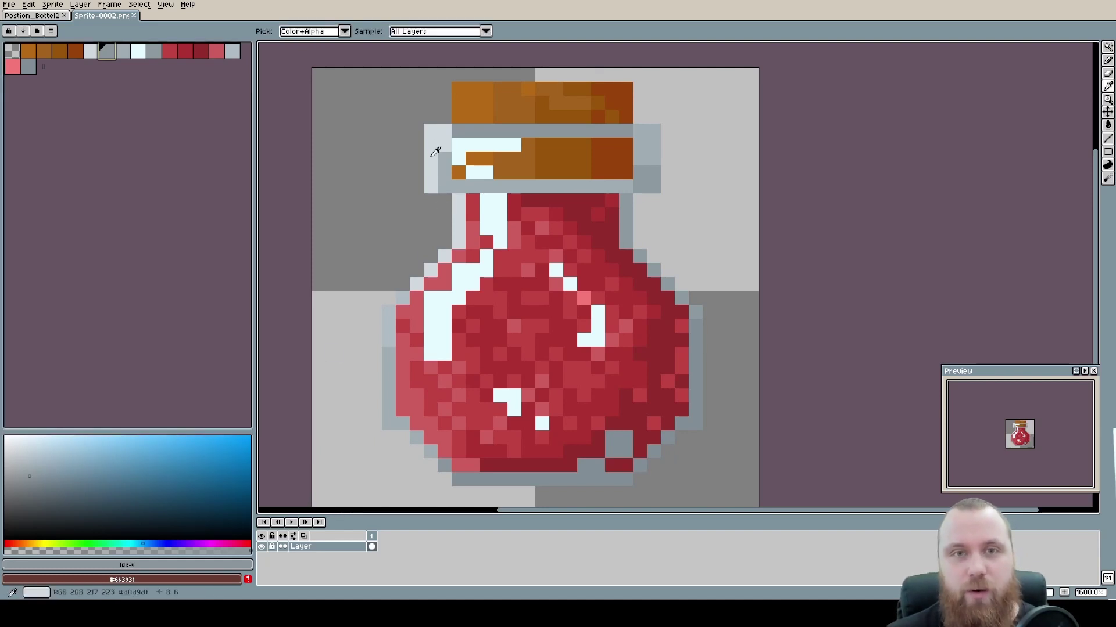
{"action": "left_click", "coordinate": [471, 179]}
{"action": "mouse_move", "coordinate": [469, 182]}
{"action": "left_mouse_down"}
{"action": "mouse_move", "coordinate": [550, 260]}
{"action": "mouse_move", "coordinate": [517, 337]}
{"action": "mouse_move", "coordinate": [572, 362]}
{"action": "mouse_move", "coordinate": [570, 403]}
{"action": "mouse_move", "coordinate": [500, 355]}
{"action": "mouse_move", "coordinate": [437, 399]}
{"action": "mouse_move", "coordinate": [405, 345]}
{"action": "mouse_move", "coordinate": [445, 321]}
{"action": "mouse_move", "coordinate": [437, 145]}
{"action": "mouse_move", "coordinate": [446, 185]}
{"action": "mouse_move", "coordinate": [479, 154]}
{"action": "mouse_move", "coordinate": [575, 116]}
{"action": "mouse_move", "coordinate": [506, 108]}
{"action": "mouse_move", "coordinate": [605, 112]}
{"action": "mouse_move", "coordinate": [494, 110]}
{"action": "mouse_move", "coordinate": [598, 113]}
{"action": "left_mouse_up"}
{"action": "key", "text": "g"}
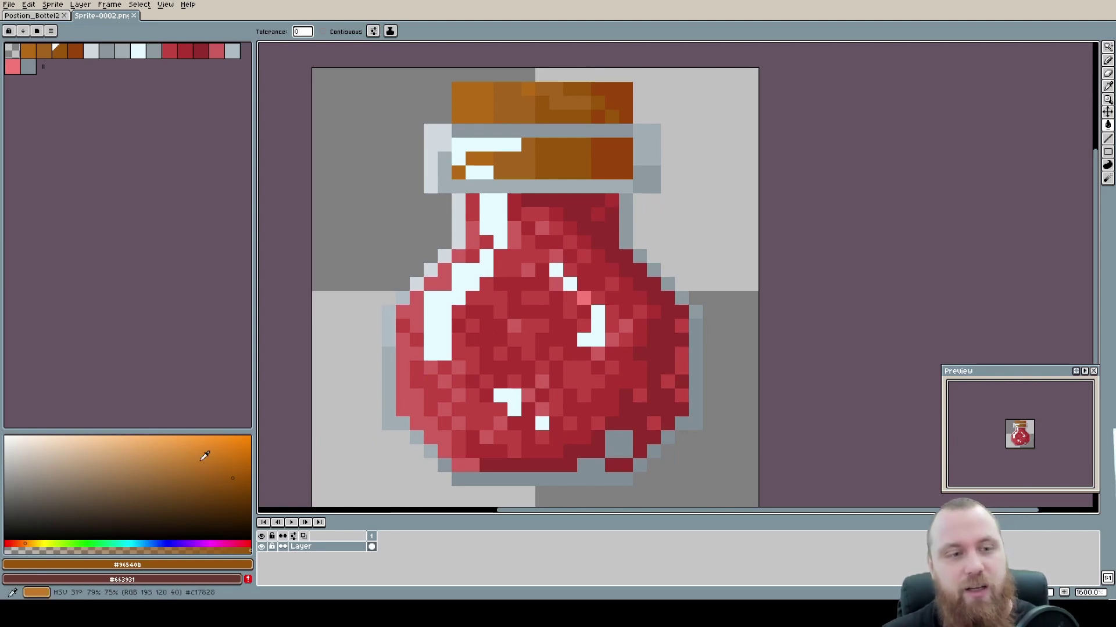
Fill a new layer beneath the bottle with black and toggle its visibility to compare the contrast
{"action": "mouse_move", "coordinate": [23, 501]}
{"action": "left_mouse_down"}
{"action": "mouse_move", "coordinate": [5, 513]}
{"action": "mouse_move", "coordinate": [4, 540]}
{"action": "left_mouse_up"}
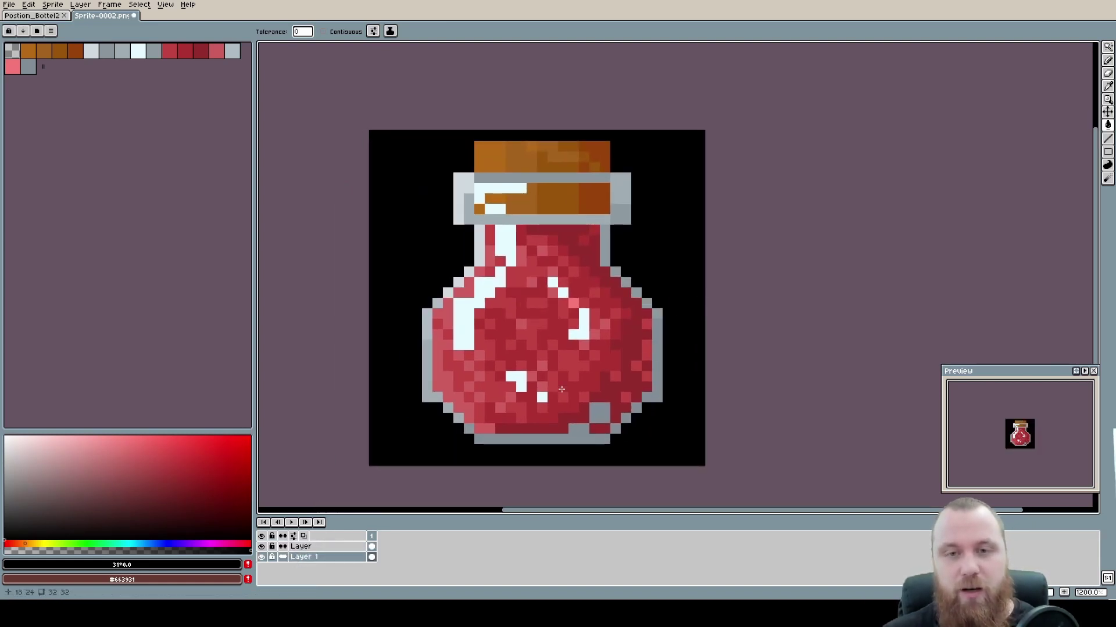
{"action": "key", "text": "minus"}
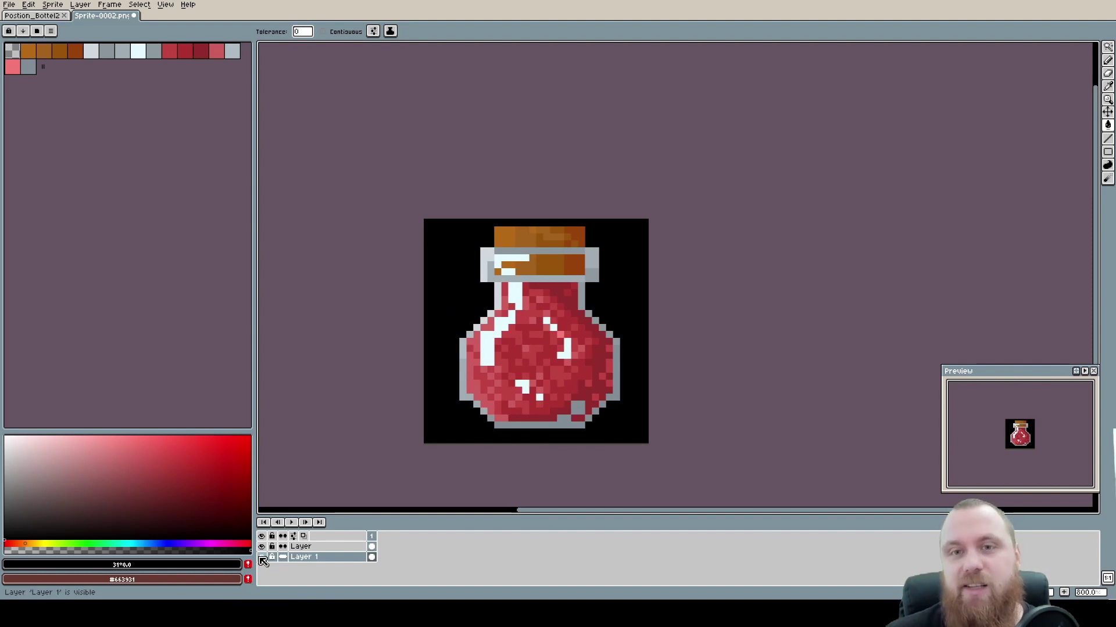
{"action": "left_click", "coordinate": [262, 558]}
{"action": "left_click", "coordinate": [262, 558]}
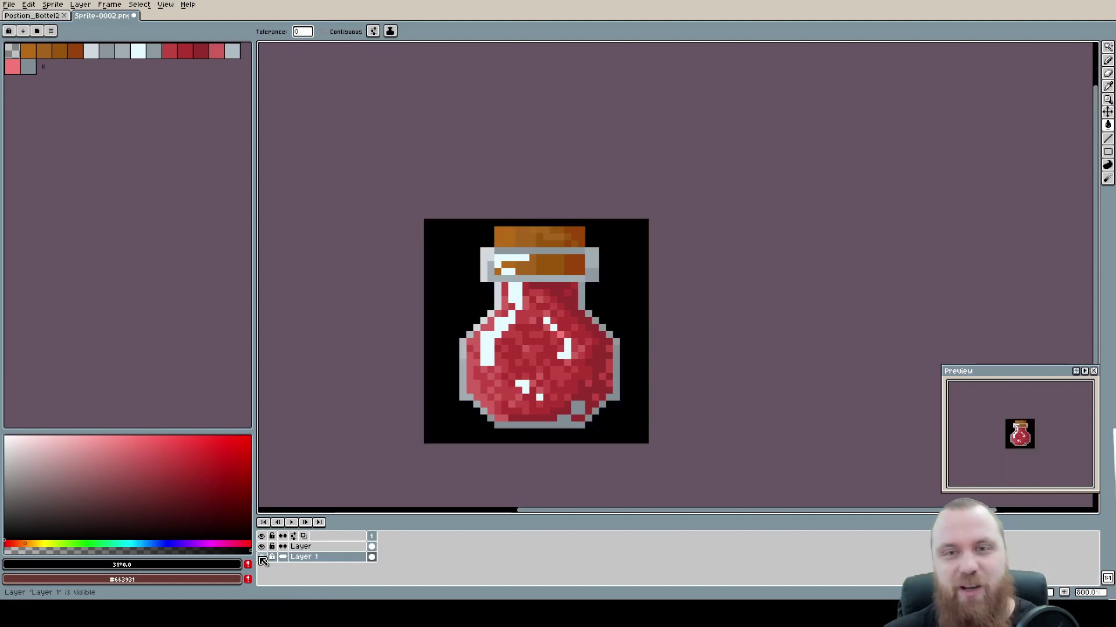
{"action": "left_click", "coordinate": [262, 559]}
{"action": "left_click", "coordinate": [262, 559]}
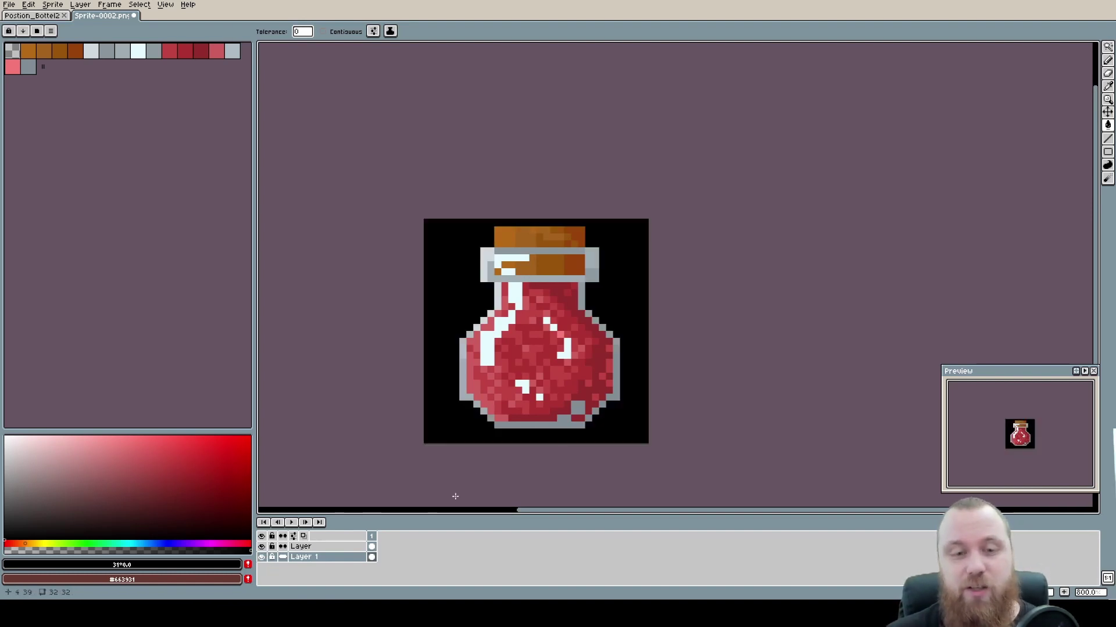
Try light grey and another solid colour as the background fill behind the bottle
{"action": "scroll", "coordinate": [448, 294], "scroll_direction": "up", "scroll_amount": 1}
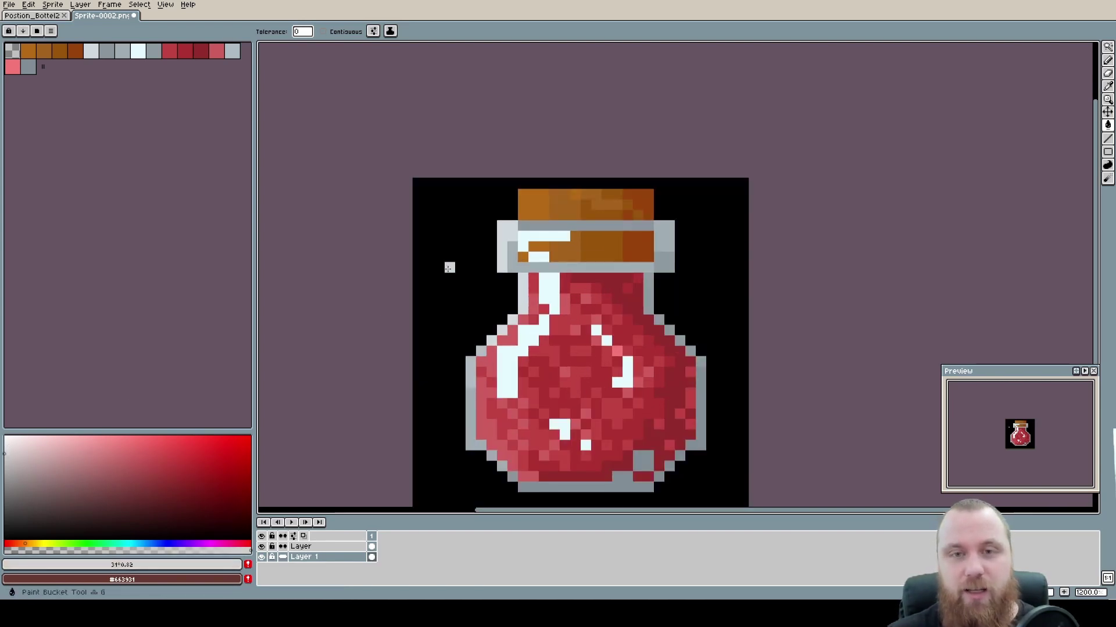
{"action": "scroll", "coordinate": [515, 298], "scroll_direction": "down", "scroll_amount": 2}
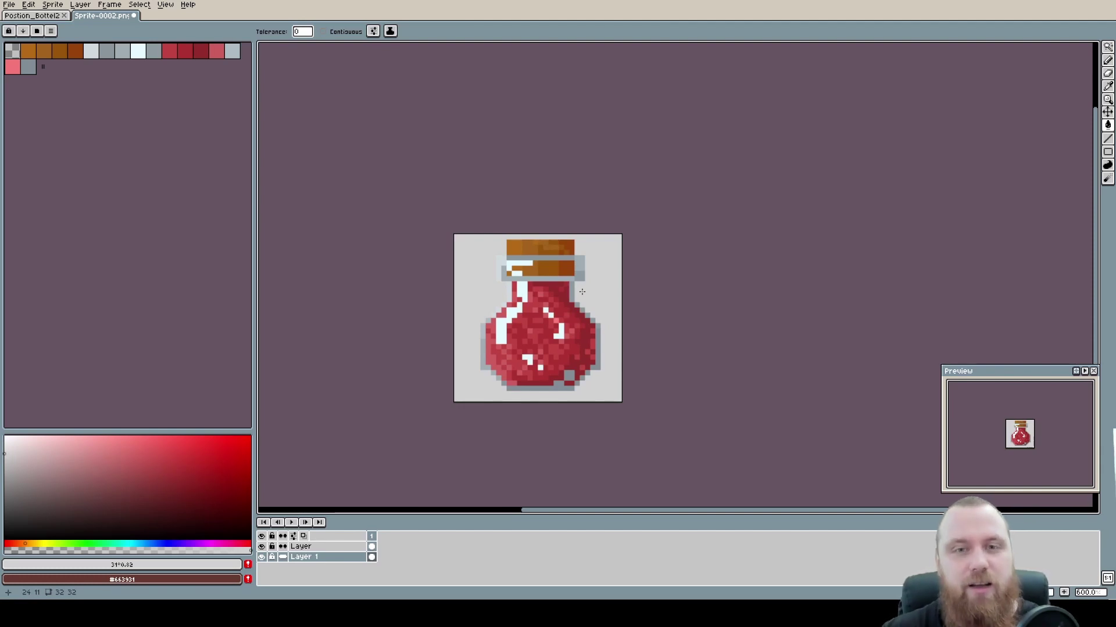
{"action": "left_click", "coordinate": [119, 511]}
{"action": "left_click", "coordinate": [467, 289]}
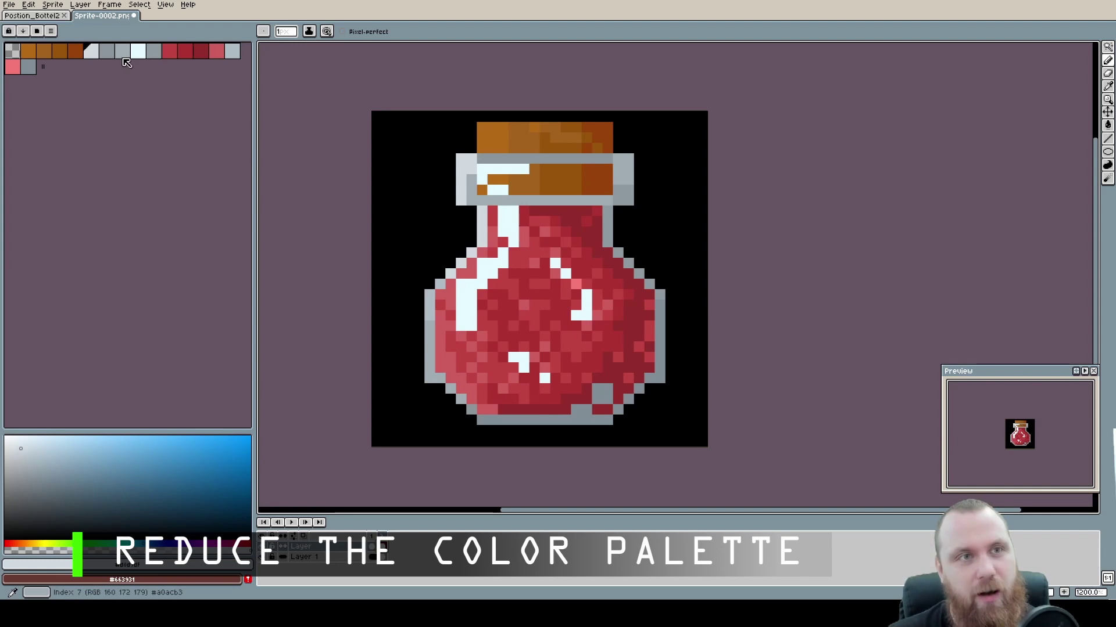
Group the palette's grey swatches together from dark to light and select the darkest grey
{"action": "left_click", "coordinate": [234, 55]}
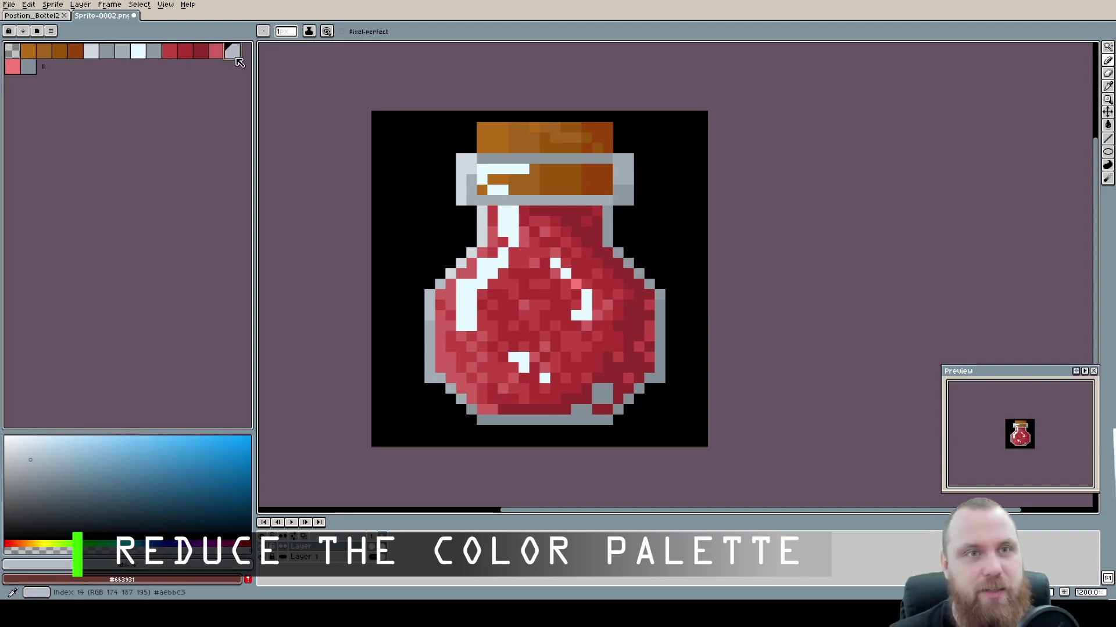
{"action": "left_click_drag", "start_coordinate": [235, 59], "coordinate": [160, 59]}
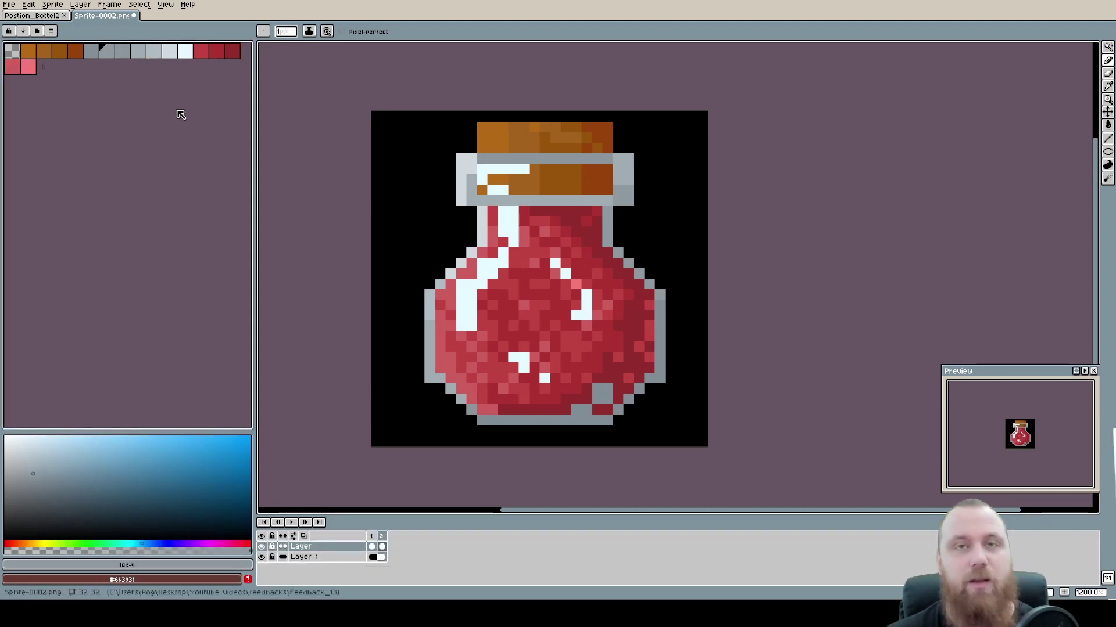
{"action": "left_click_drag", "start_coordinate": [360, 260], "coordinate": [328, 268]}
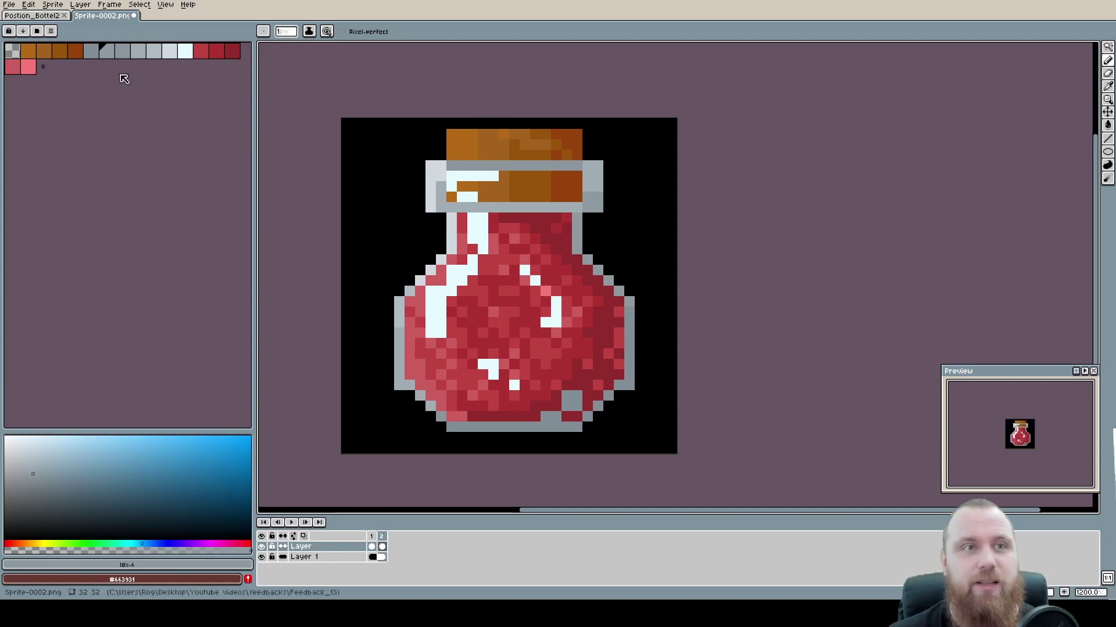
{"action": "left_click", "coordinate": [91, 52]}
{"action": "left_click_drag", "start_coordinate": [356, 227], "coordinate": [488, 262]}
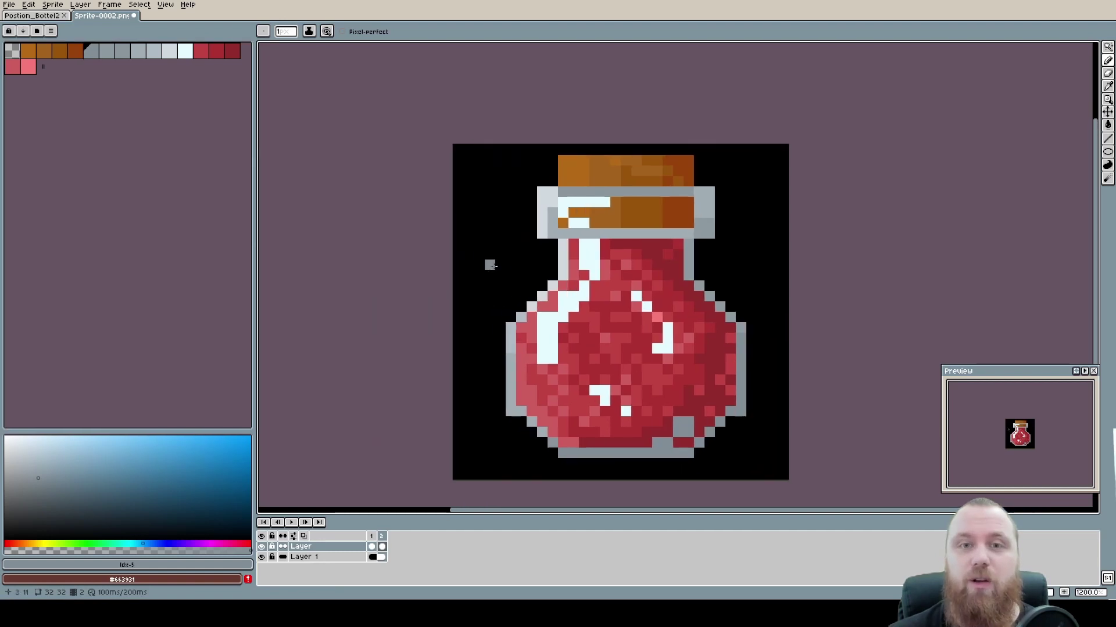
Paint small adjoining test patches of the three darkest greys on the black background beside the bottle
{"action": "scroll", "coordinate": [463, 210], "scroll_direction": "up", "scroll_amount": 3}
{"action": "scroll", "coordinate": [463, 211], "scroll_direction": "up", "scroll_amount": 1}
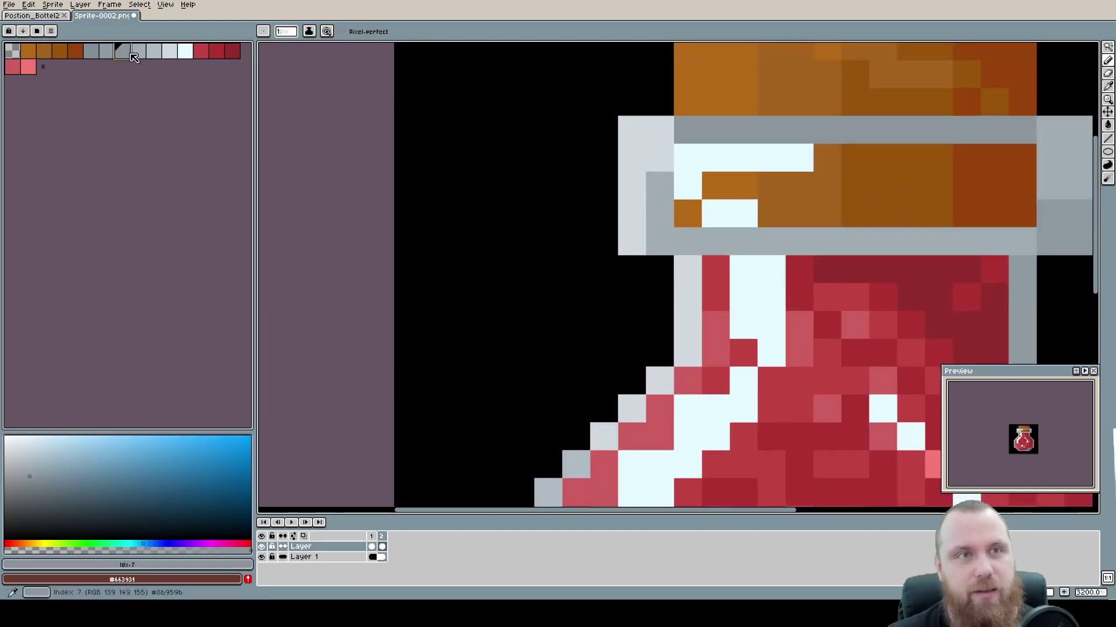
{"action": "left_click", "coordinate": [107, 53]}
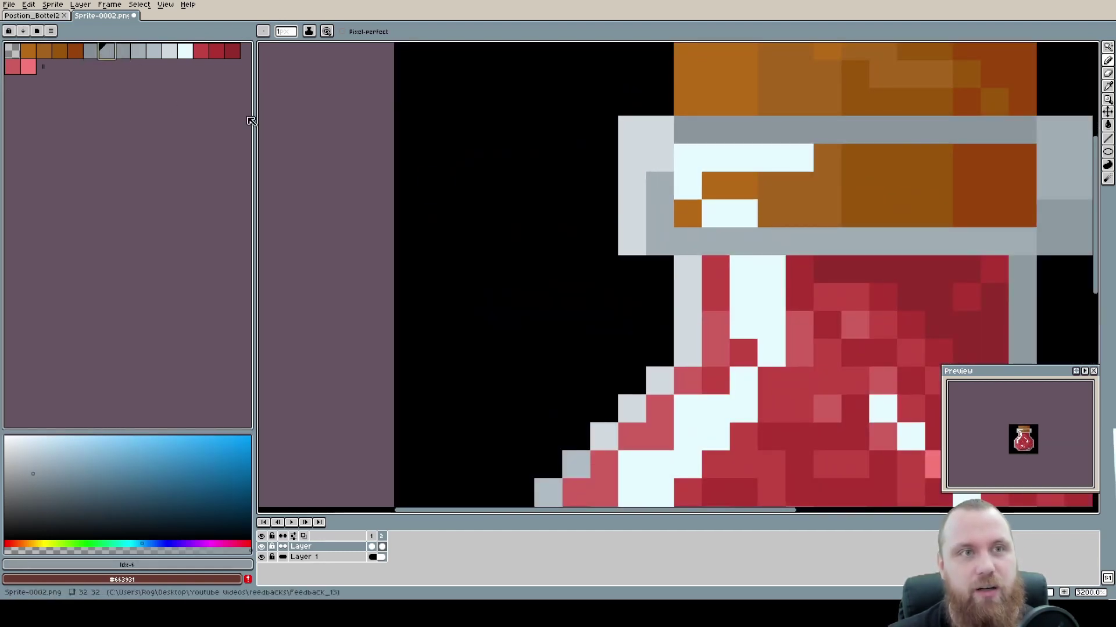
{"action": "mouse_move", "coordinate": [436, 213]}
{"action": "left_mouse_down"}
{"action": "mouse_move", "coordinate": [415, 181]}
{"action": "mouse_move", "coordinate": [457, 214]}
{"action": "mouse_move", "coordinate": [463, 241]}
{"action": "left_mouse_up"}
{"action": "left_click", "coordinate": [122, 52]}
{"action": "left_click", "coordinate": [91, 52]}
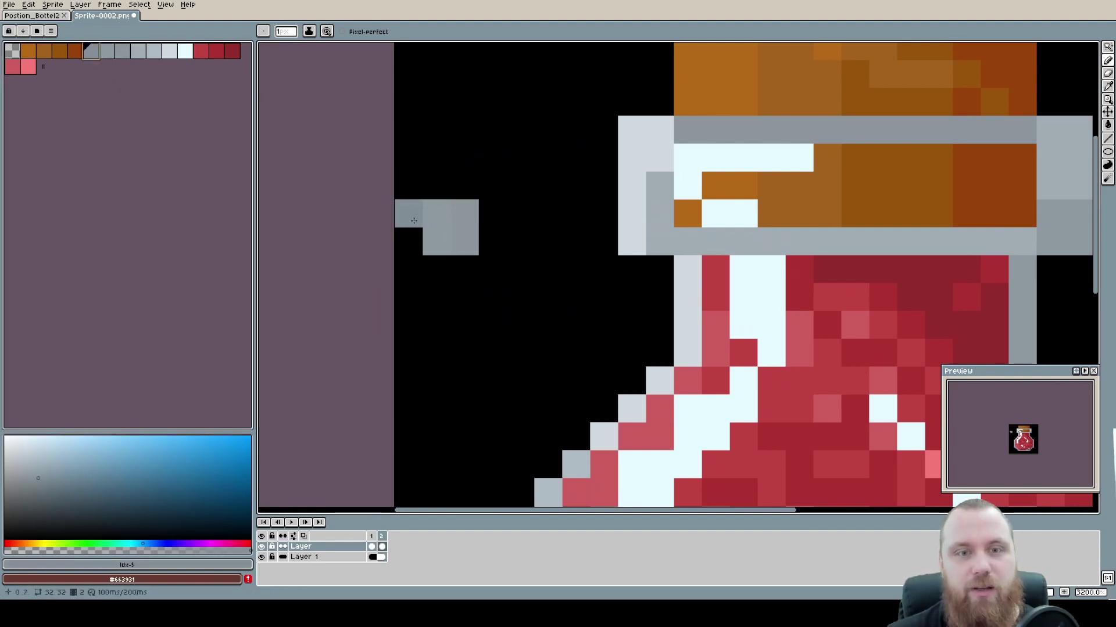
{"action": "left_click_drag", "start_coordinate": [409, 213], "coordinate": [408, 241]}
{"action": "scroll", "coordinate": [411, 270], "scroll_direction": "up", "scroll_amount": 2}
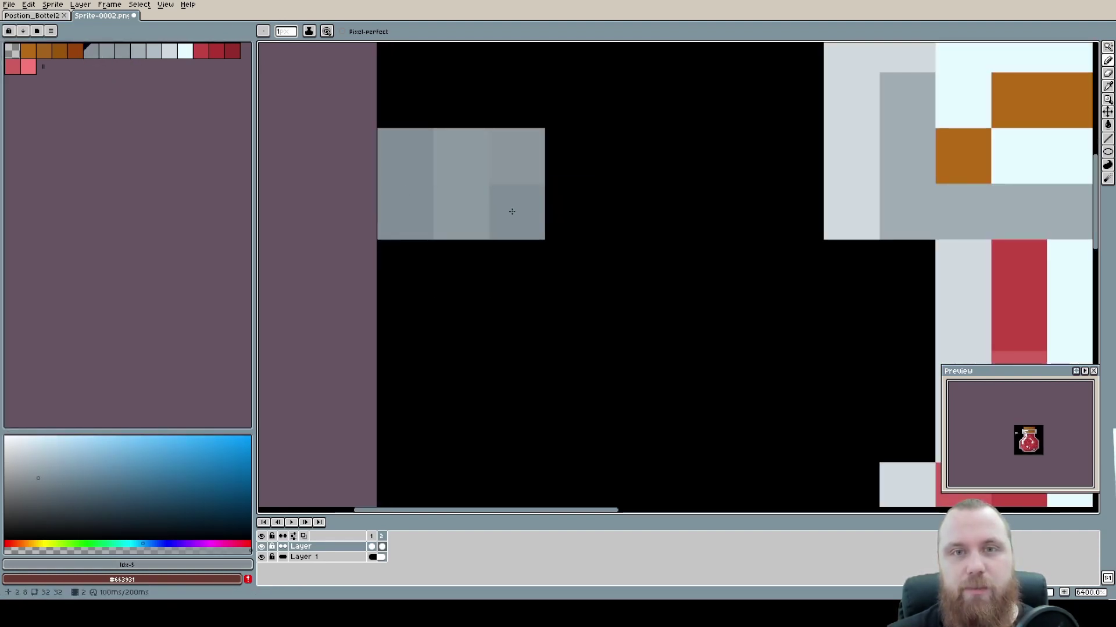
Replace the two near-identical greys with the darkest grey throughout the sprite and delete the test patches
{"action": "key", "text": "g"}
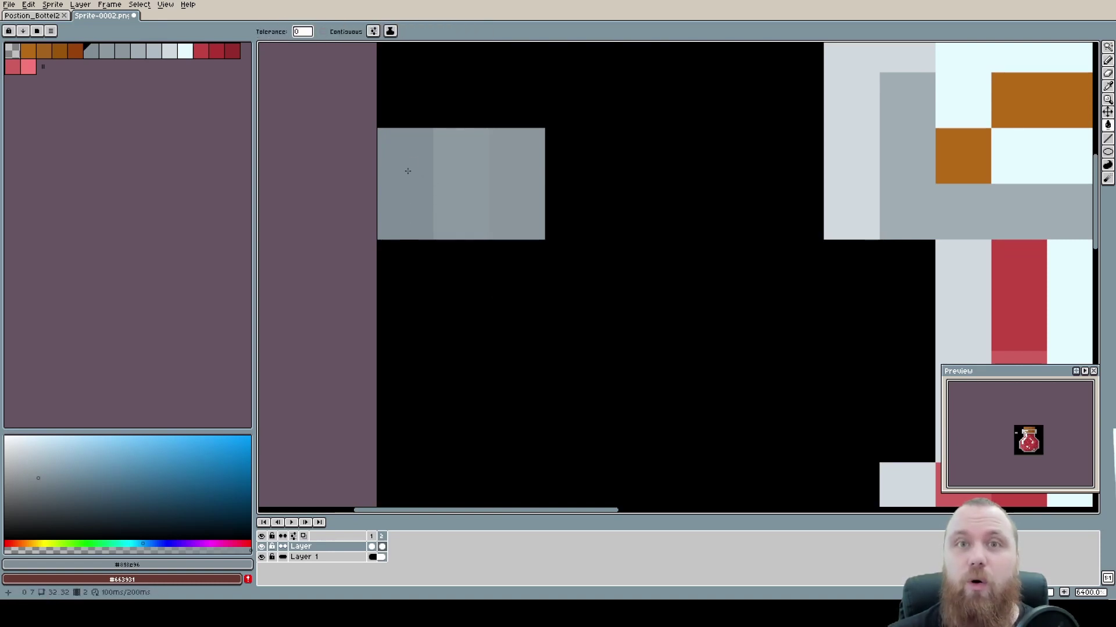
{"action": "scroll", "coordinate": [413, 173], "scroll_direction": "down", "scroll_amount": 3}
{"action": "scroll", "coordinate": [414, 175], "scroll_direction": "down", "scroll_amount": 2}
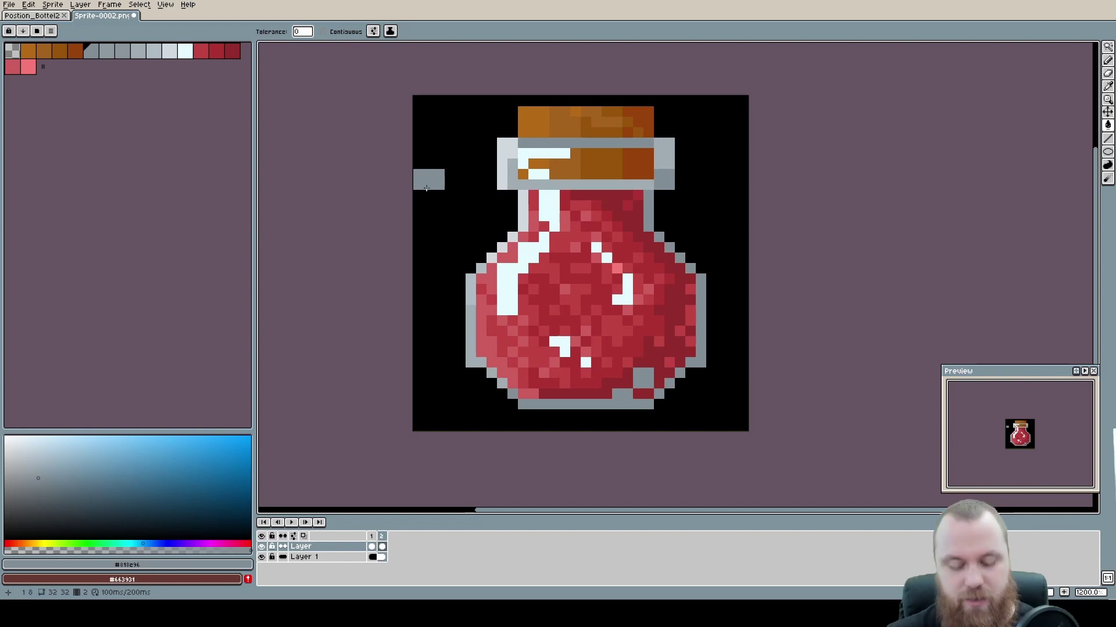
{"action": "key", "text": "m"}
{"action": "left_click_drag", "start_coordinate": [453, 209], "coordinate": [377, 164]}
{"action": "key", "text": "Delete"}
Delete the two replaced dark greys from the palette
{"action": "left_click", "coordinate": [105, 55]}
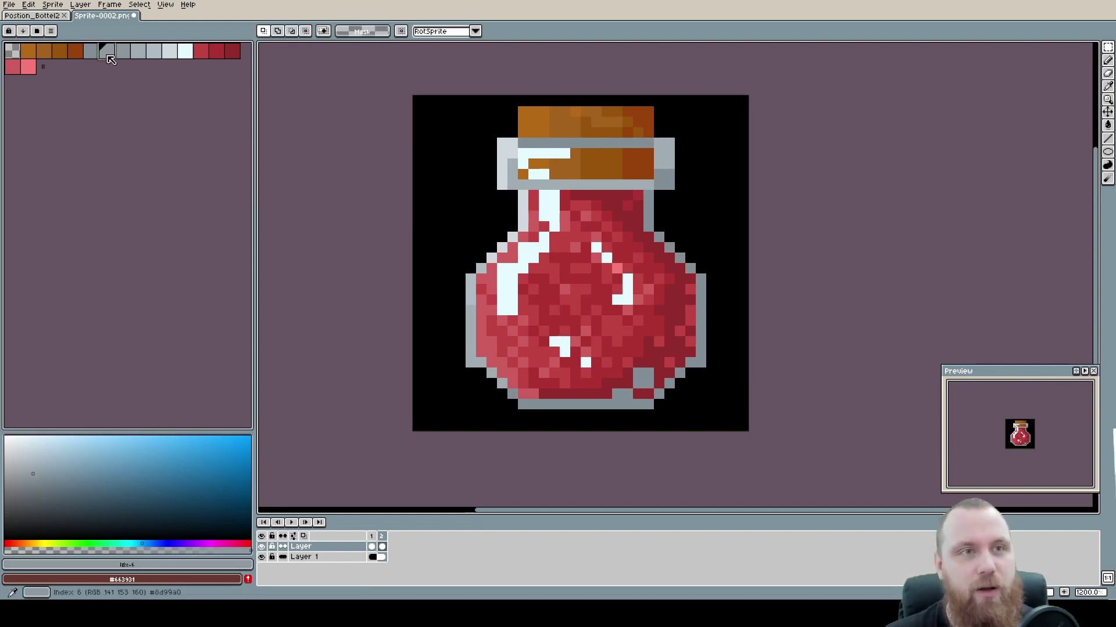
{"action": "key", "text": "Delete"}
{"action": "left_click", "coordinate": [105, 58]}
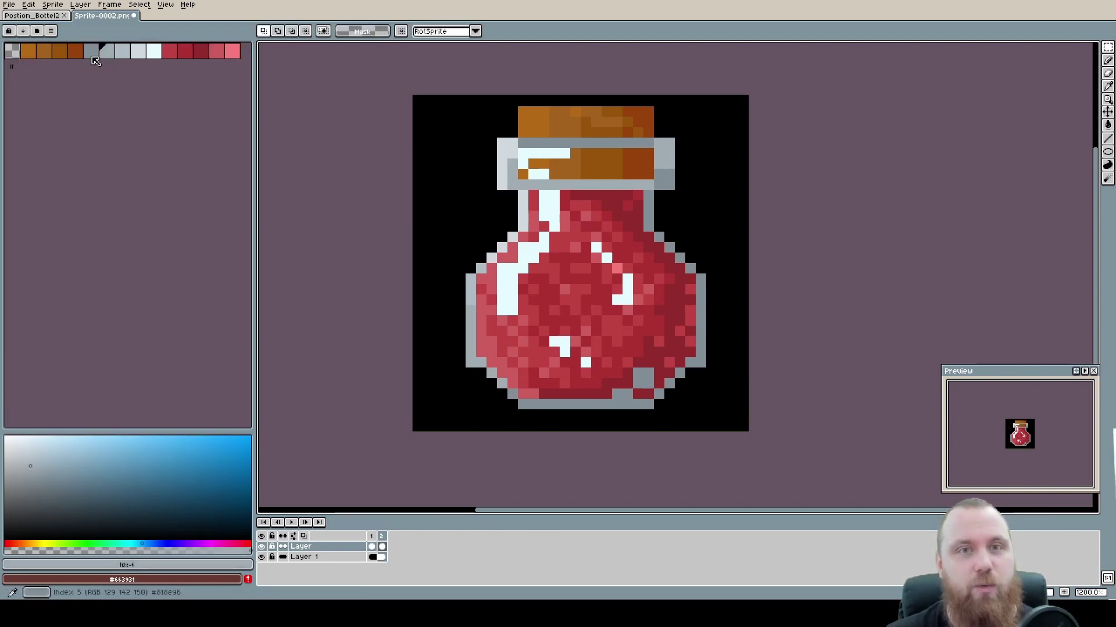
Paint test pixels of the two mid greys on the black background beside the bottle's rim
{"action": "left_click", "coordinate": [130, 55]}
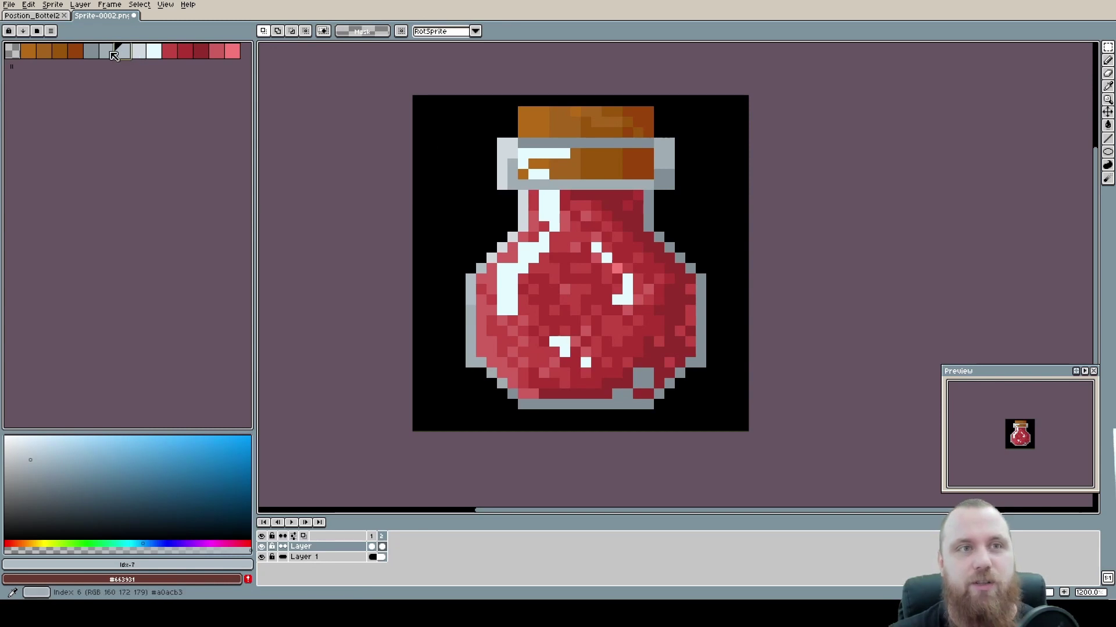
{"action": "key", "text": "b"}
{"action": "scroll", "coordinate": [456, 172], "scroll_direction": "up", "scroll_amount": 3}
{"action": "scroll", "coordinate": [482, 202], "scroll_direction": "up", "scroll_amount": 1}
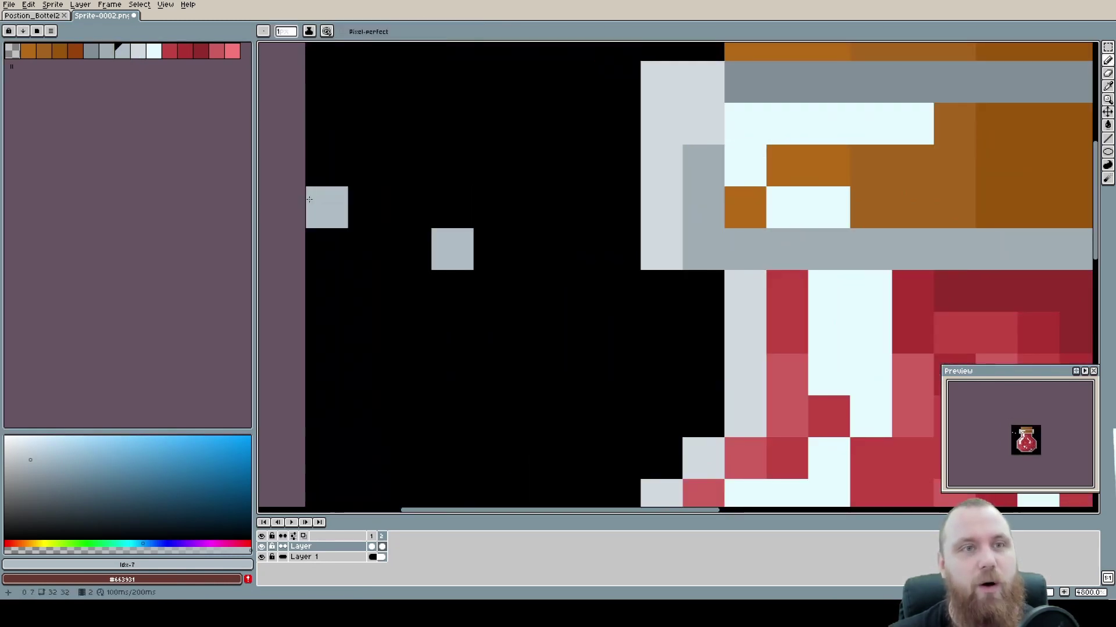
{"action": "left_click", "coordinate": [109, 56]}
{"action": "left_click", "coordinate": [368, 248]}
Merge the two mid greys into #a0acb3, clear the test pixels and remove one mid grey from the palette
{"action": "key", "text": "g"}
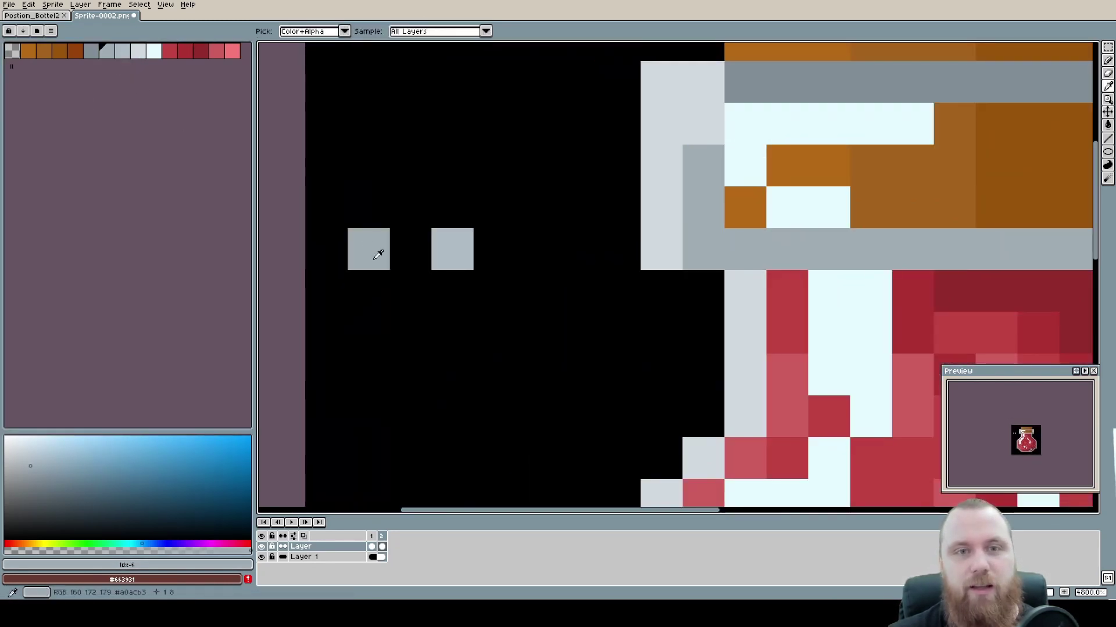
{"action": "scroll", "coordinate": [449, 254], "scroll_direction": "down", "scroll_amount": 3}
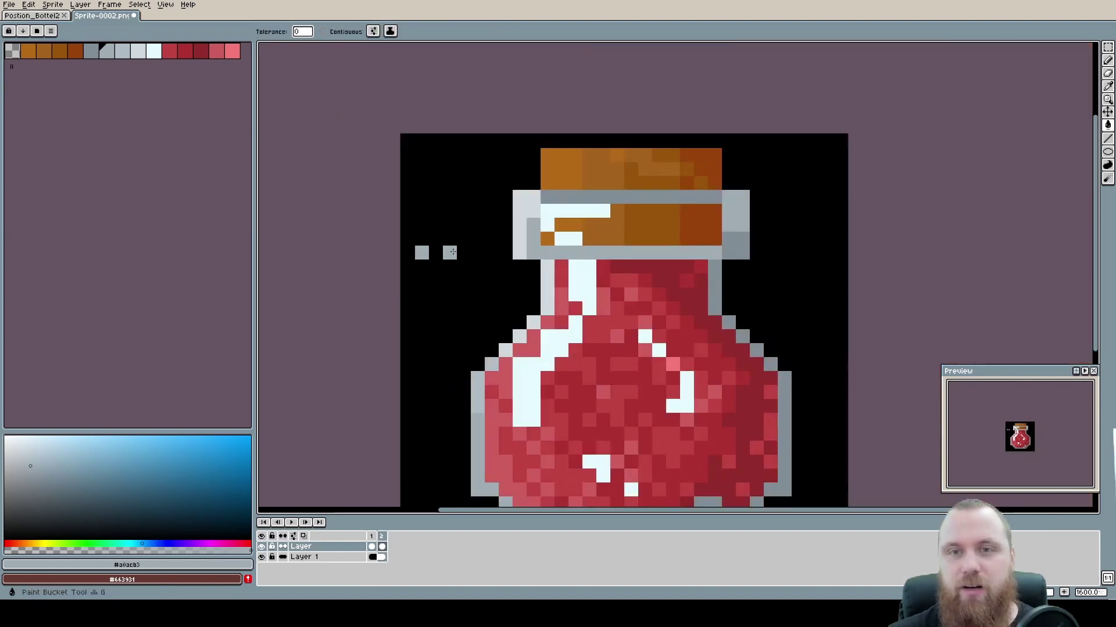
{"action": "scroll", "coordinate": [450, 267], "scroll_direction": "down", "scroll_amount": 1}
{"action": "key", "text": "b"}
{"action": "left_click", "coordinate": [450, 273]}
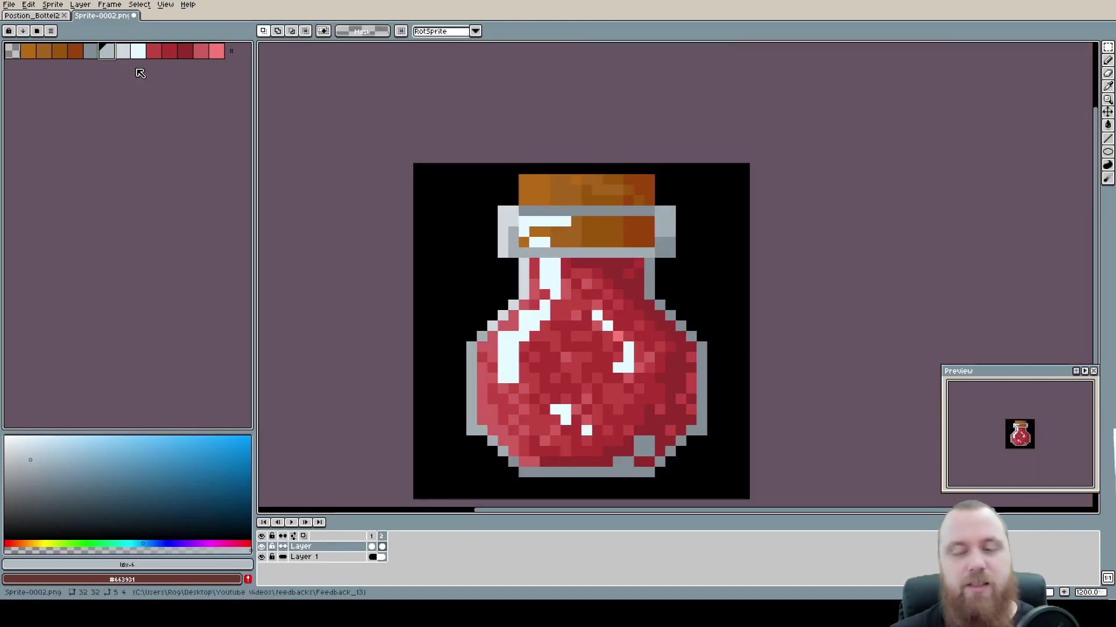
Reorder the palette's red swatches from dark to light
{"action": "left_click_drag", "start_coordinate": [585, 225], "coordinate": [527, 204]}
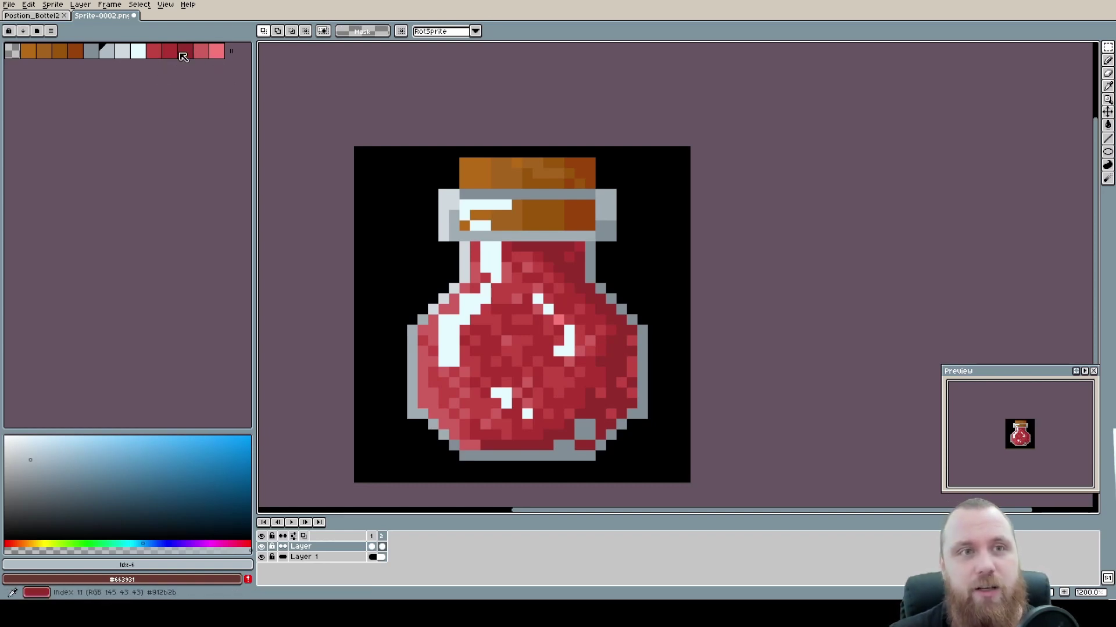
{"action": "left_click", "coordinate": [153, 51]}
{"action": "left_click", "coordinate": [181, 55]}
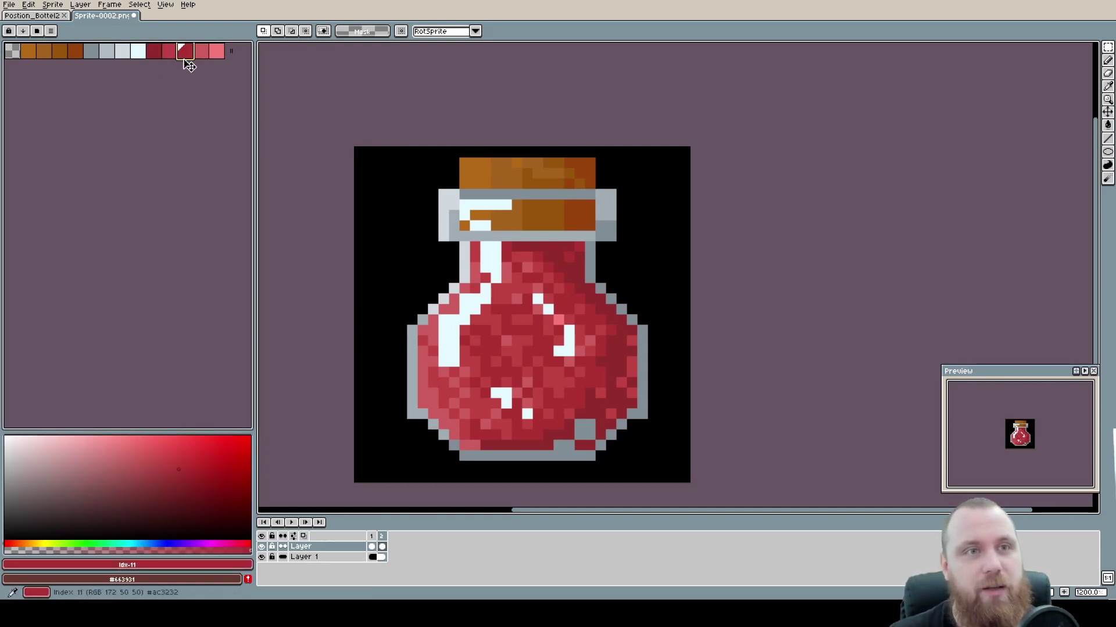
Locate every brightest-pink pixel by selecting that colour from a painted test pixel, then deselect and erase the test pixel
{"action": "left_click", "coordinate": [214, 55]}
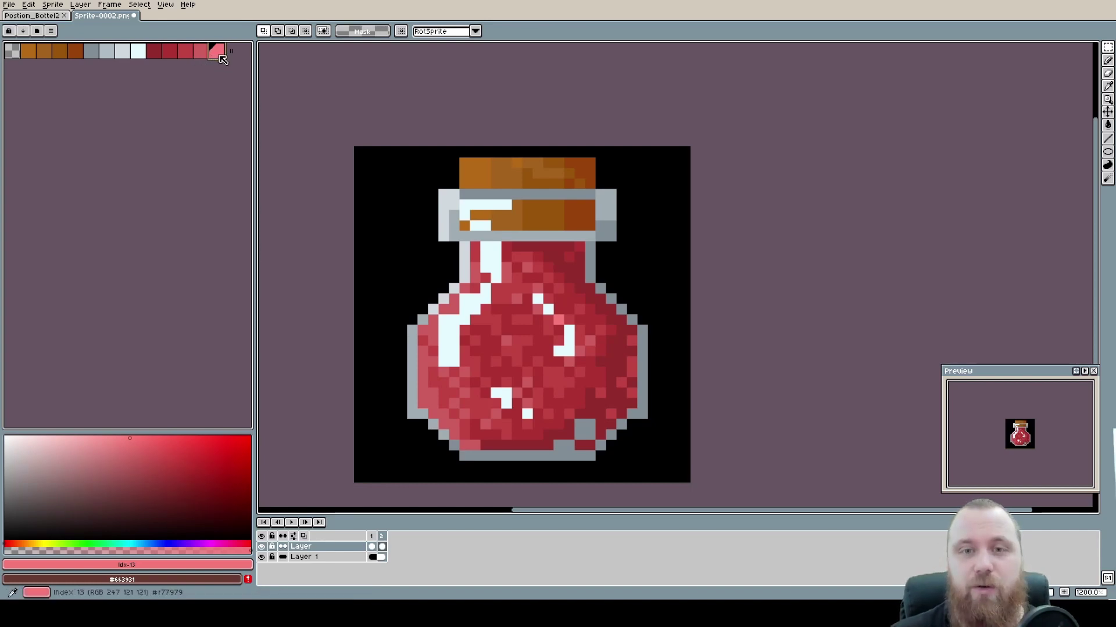
{"action": "key", "text": "b"}
{"action": "left_click", "coordinate": [391, 267]}
{"action": "key", "text": "w"}
{"action": "left_click", "coordinate": [391, 267]}
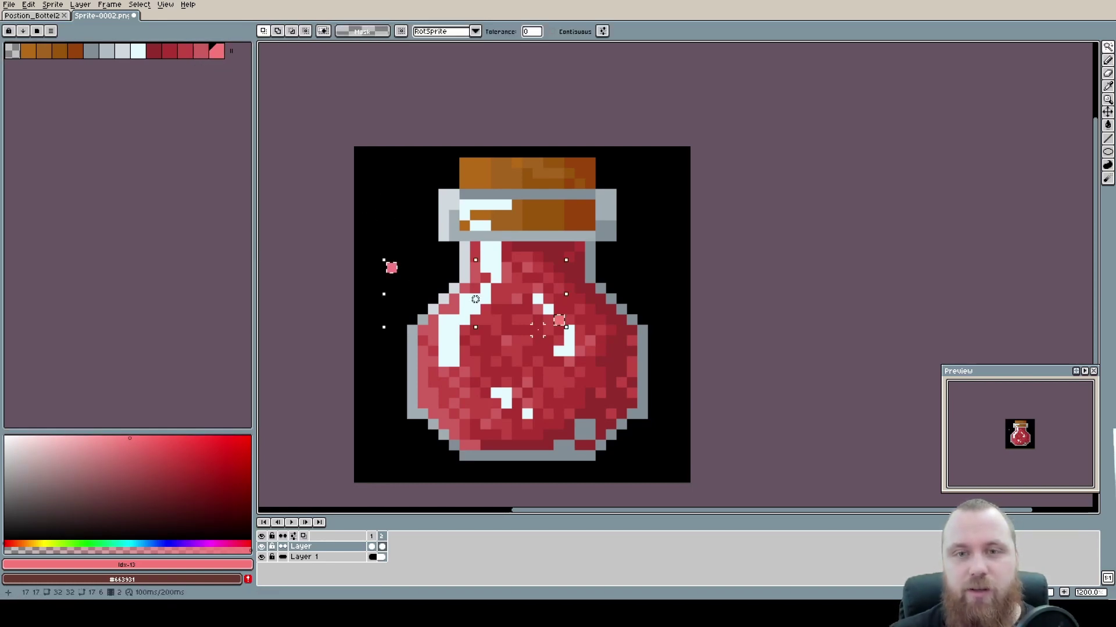
{"action": "key", "text": "ctrl+d"}
{"action": "key", "text": "e"}
{"action": "left_click", "coordinate": [391, 267]}
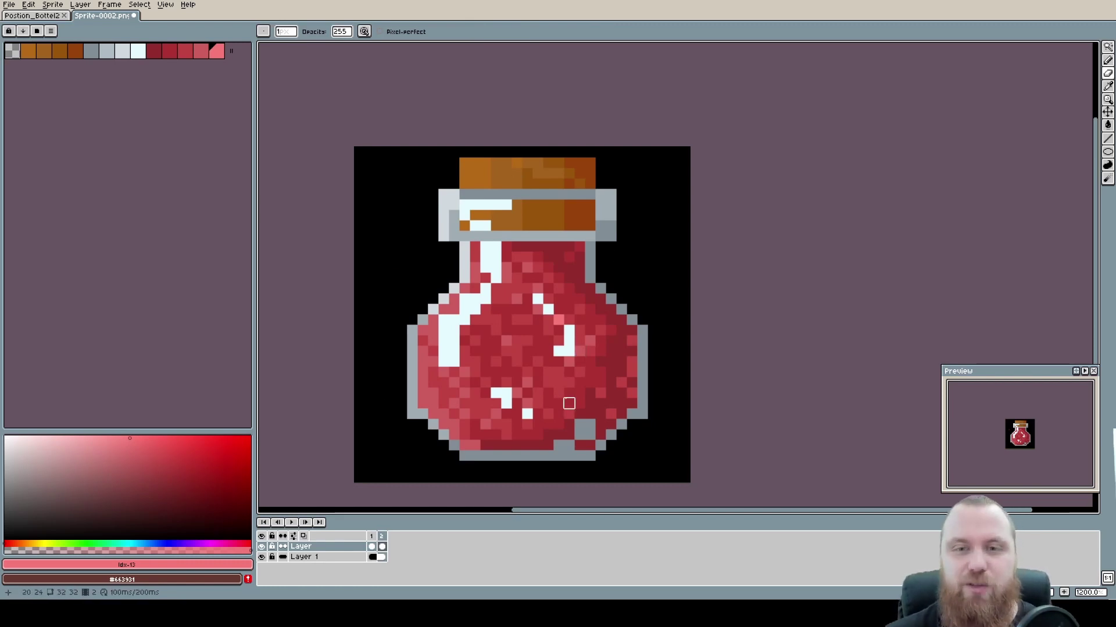
Recolour the lone bright pink pixel inside the bottle with a neighbouring red and delete the pink from the palette
{"action": "scroll", "coordinate": [568, 309], "scroll_direction": "up", "scroll_amount": 7}
{"action": "left_click", "coordinate": [471, 386], "text": "alt"}
{"action": "left_click", "coordinate": [516, 364]}
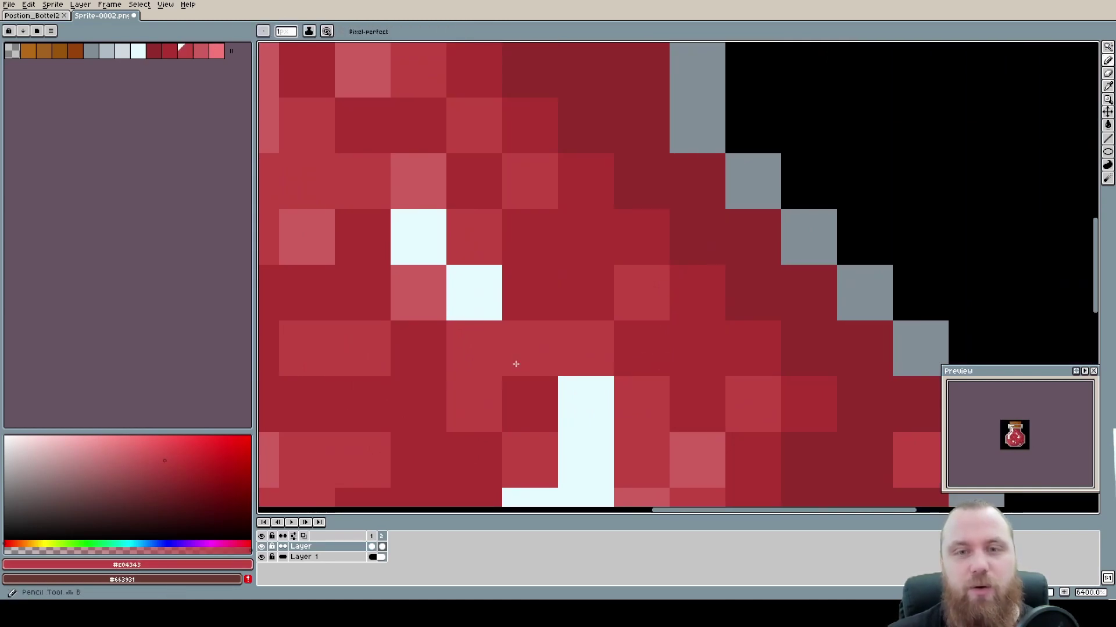
{"action": "scroll", "coordinate": [516, 363], "scroll_direction": "down", "scroll_amount": 7}
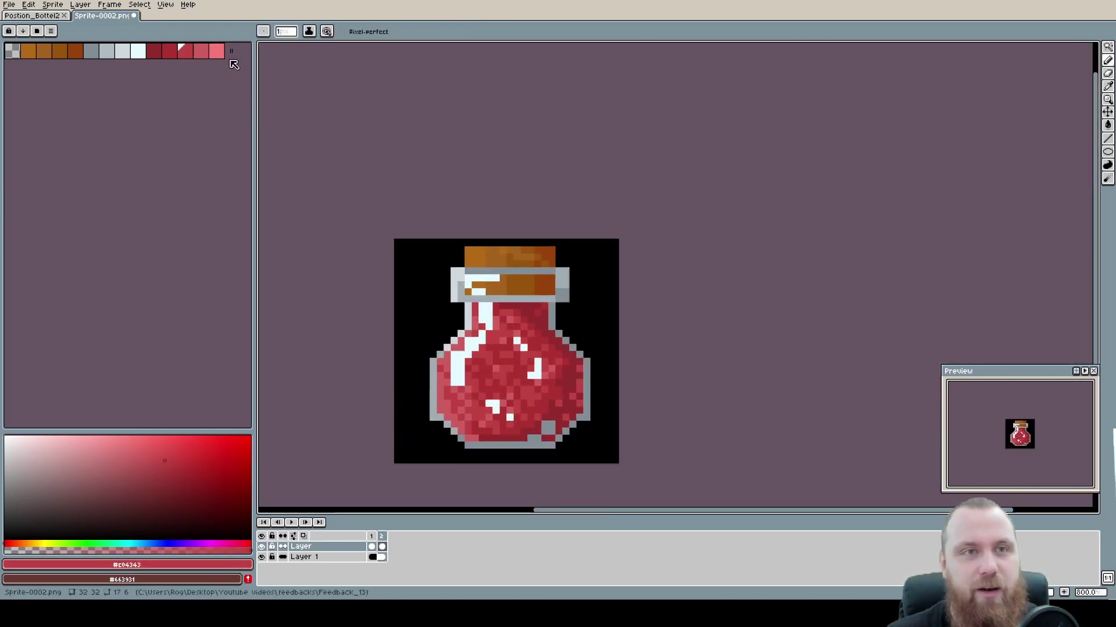
{"action": "left_click", "coordinate": [216, 52]}
{"action": "key", "text": "Delete"}
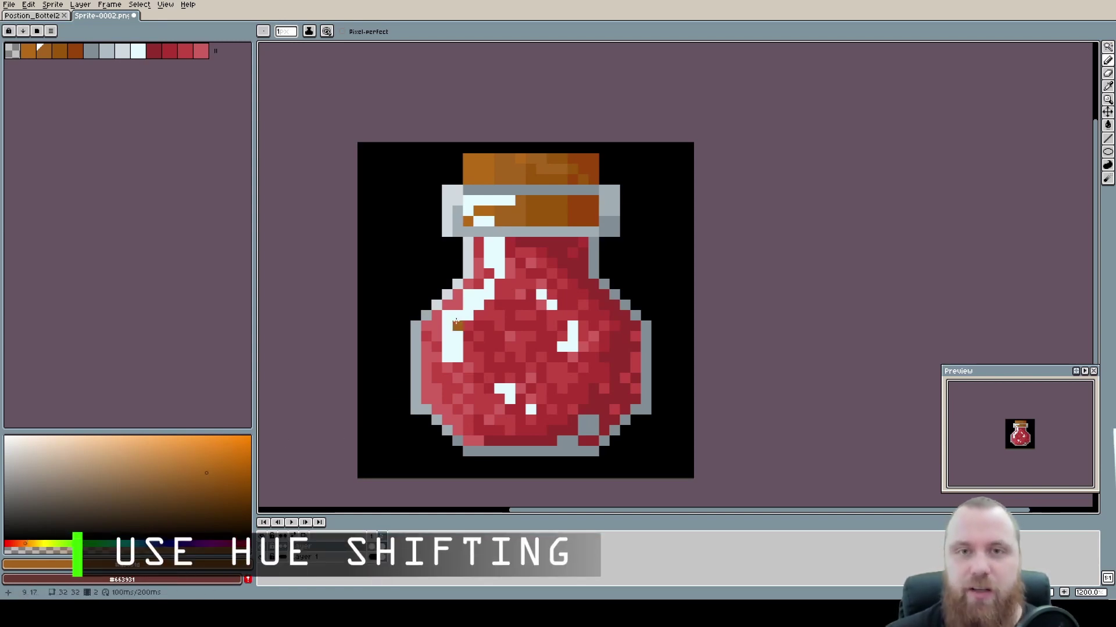
Pick the cork's second-lightest brown and open the foreground colour's HSV sliders in a detached colour editor
{"action": "key", "text": "i"}
{"action": "mouse_move", "coordinate": [481, 173]}
{"action": "left_mouse_down"}
{"action": "mouse_move", "coordinate": [584, 181]}
{"action": "mouse_move", "coordinate": [491, 166]}
{"action": "mouse_move", "coordinate": [515, 171]}
{"action": "mouse_move", "coordinate": [500, 172]}
{"action": "left_mouse_up"}
{"action": "key", "text": "b"}
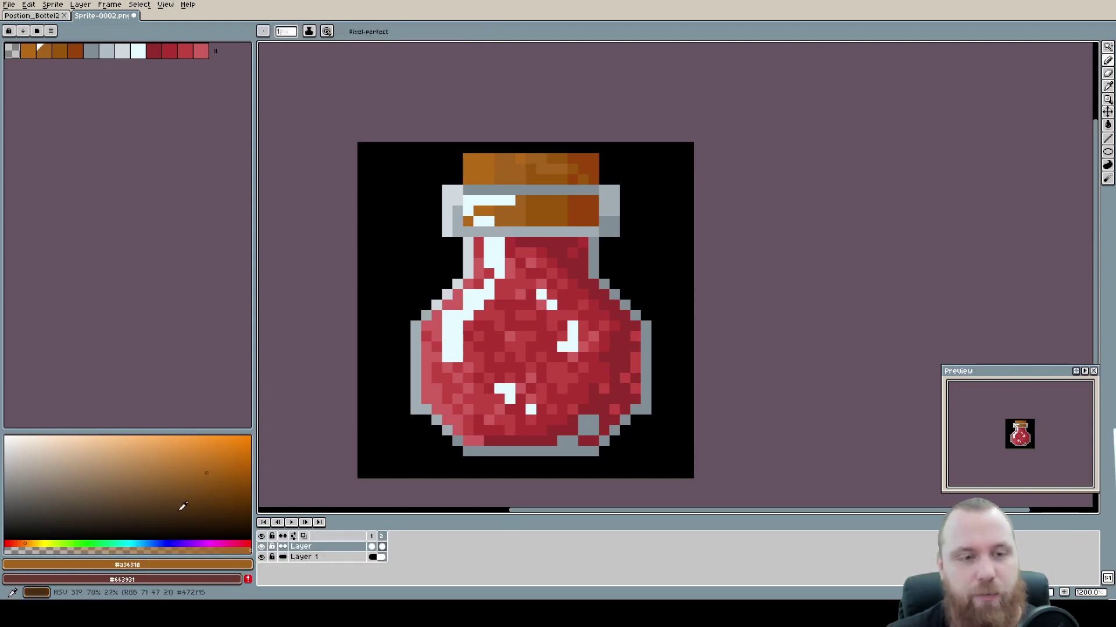
{"action": "left_click", "coordinate": [116, 565]}
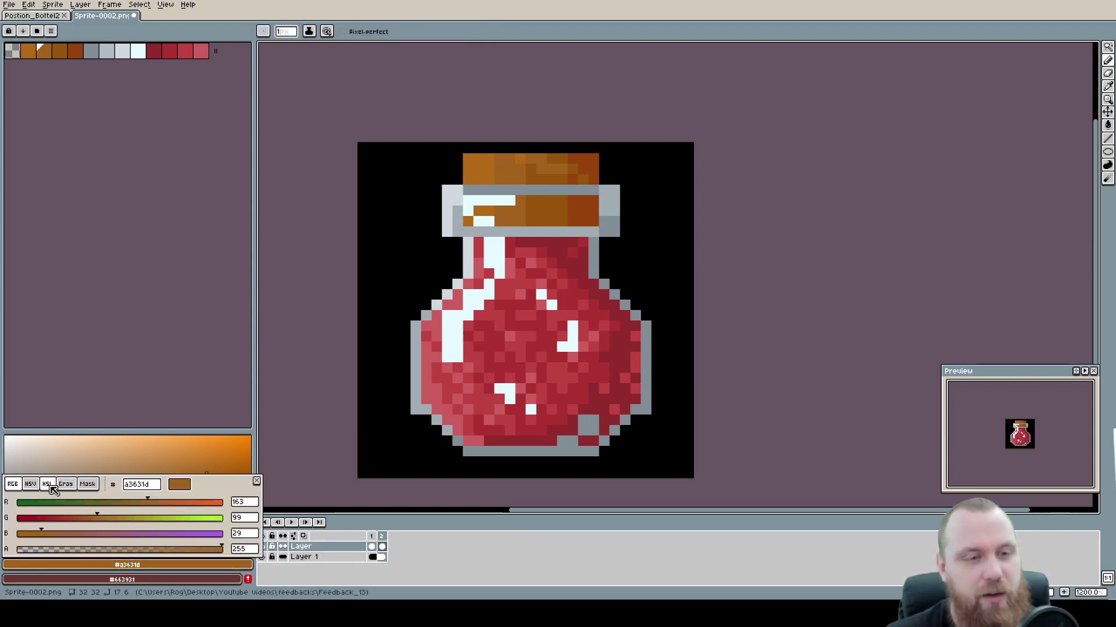
{"action": "left_click", "coordinate": [31, 484]}
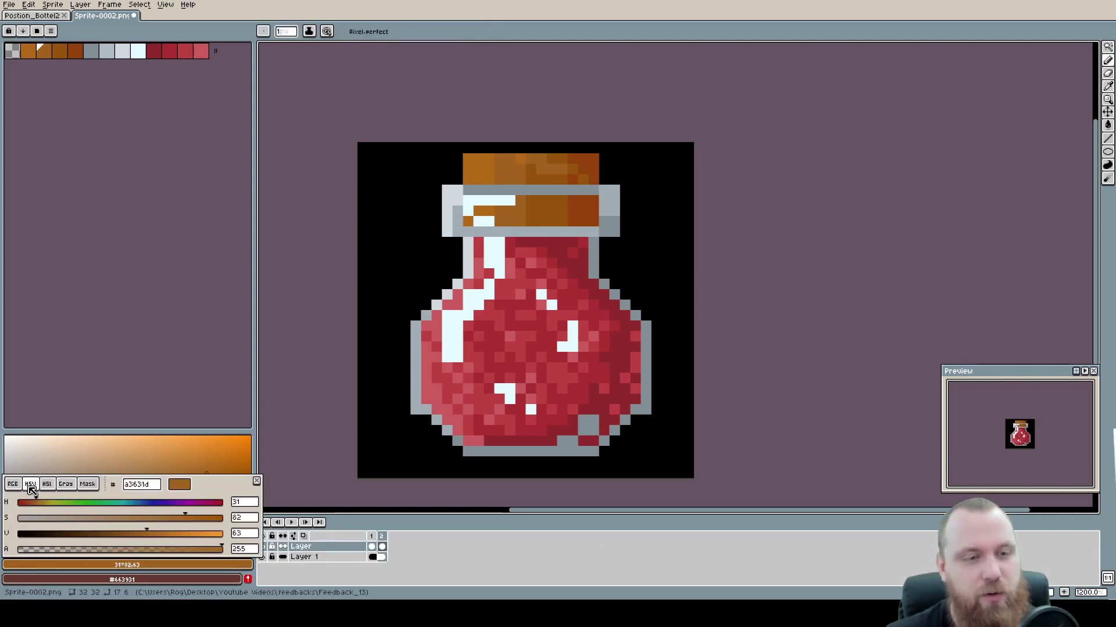
{"action": "left_click", "coordinate": [82, 566]}
{"action": "left_click_drag", "start_coordinate": [103, 482], "coordinate": [143, 390]}
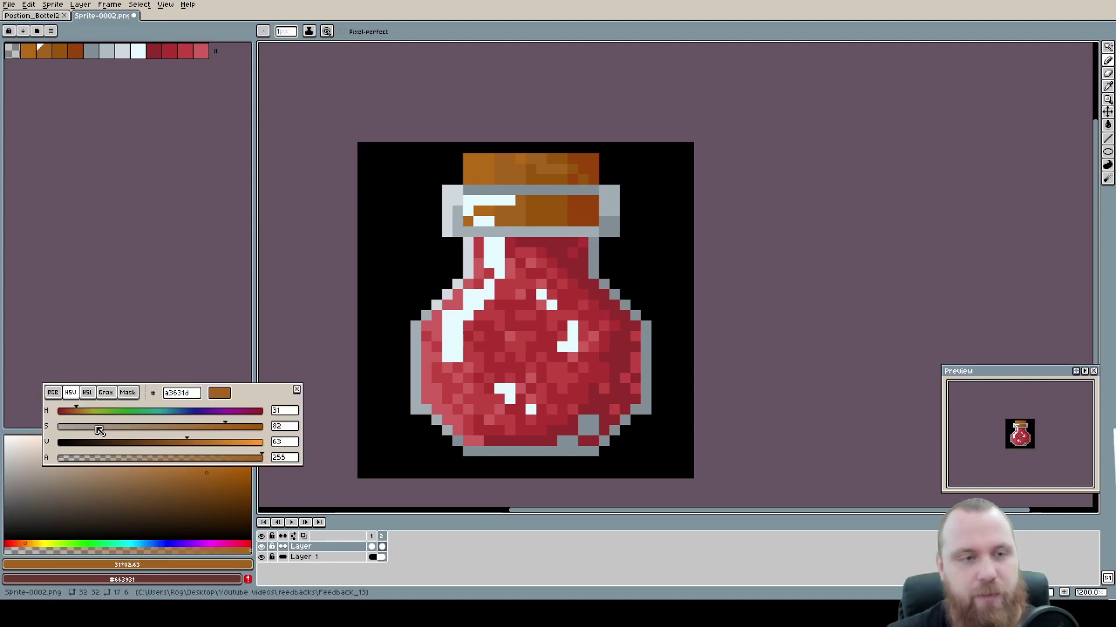
Sample the cork's two lightest browns to compare their HSV values, then close the colour editor
{"action": "key", "text": "i"}
{"action": "left_click", "coordinate": [486, 173]}
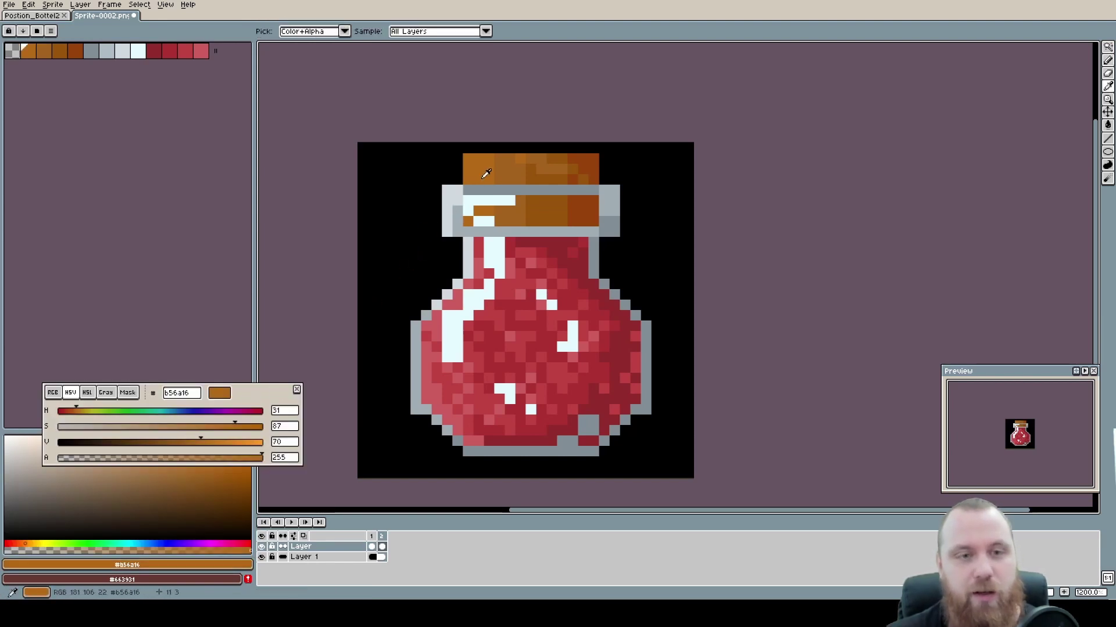
{"action": "left_click_drag", "start_coordinate": [482, 178], "coordinate": [513, 183]}
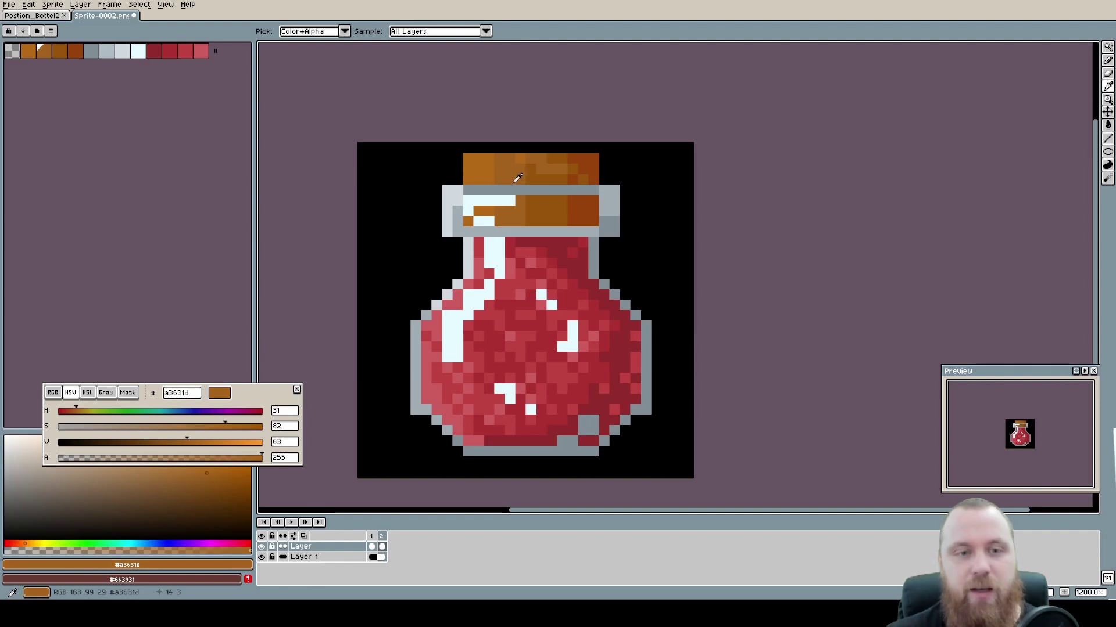
{"action": "key", "text": "b"}
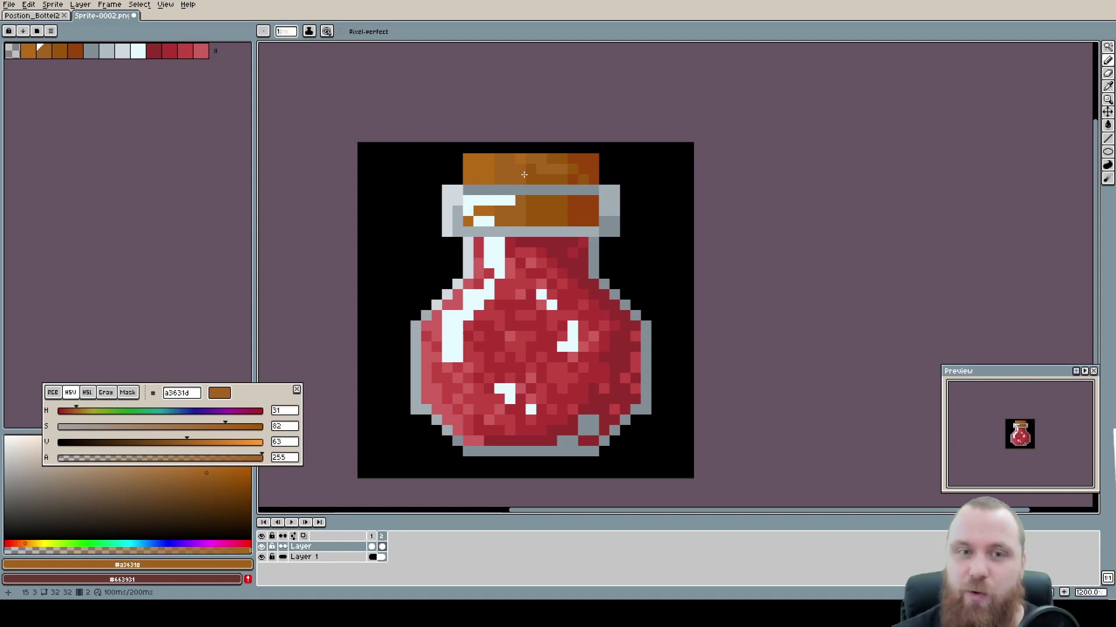
{"action": "left_click", "coordinate": [296, 389]}
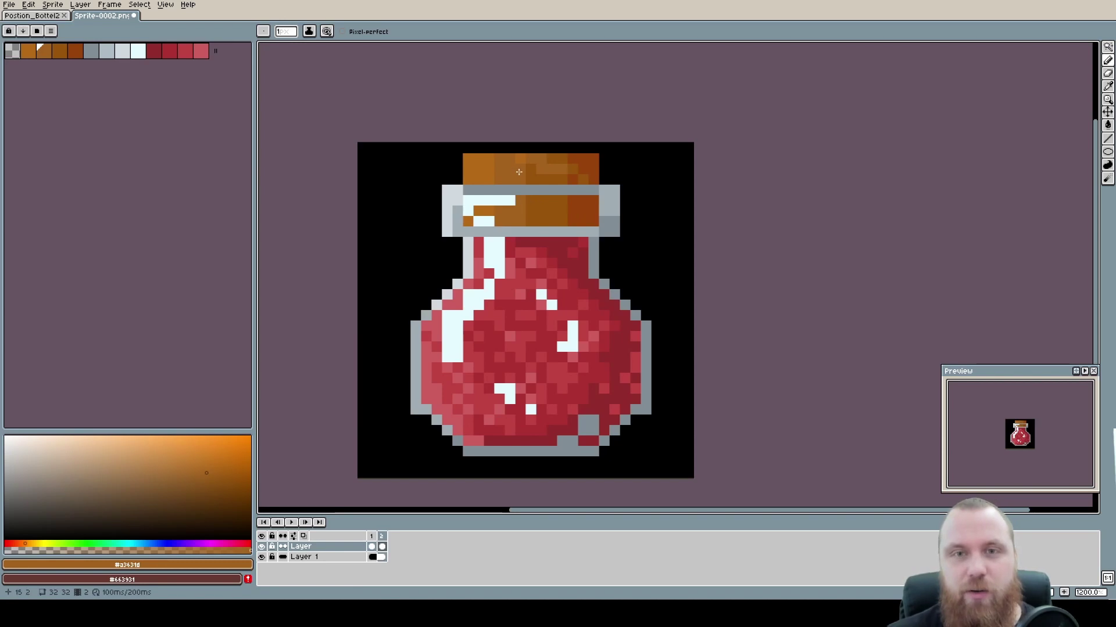
Shift the hue of the cork's lightest brown to 35° and fill that brown's areas with the new colour
{"action": "scroll", "coordinate": [516, 169], "scroll_direction": "up", "scroll_amount": 3}
{"action": "key", "text": "i"}
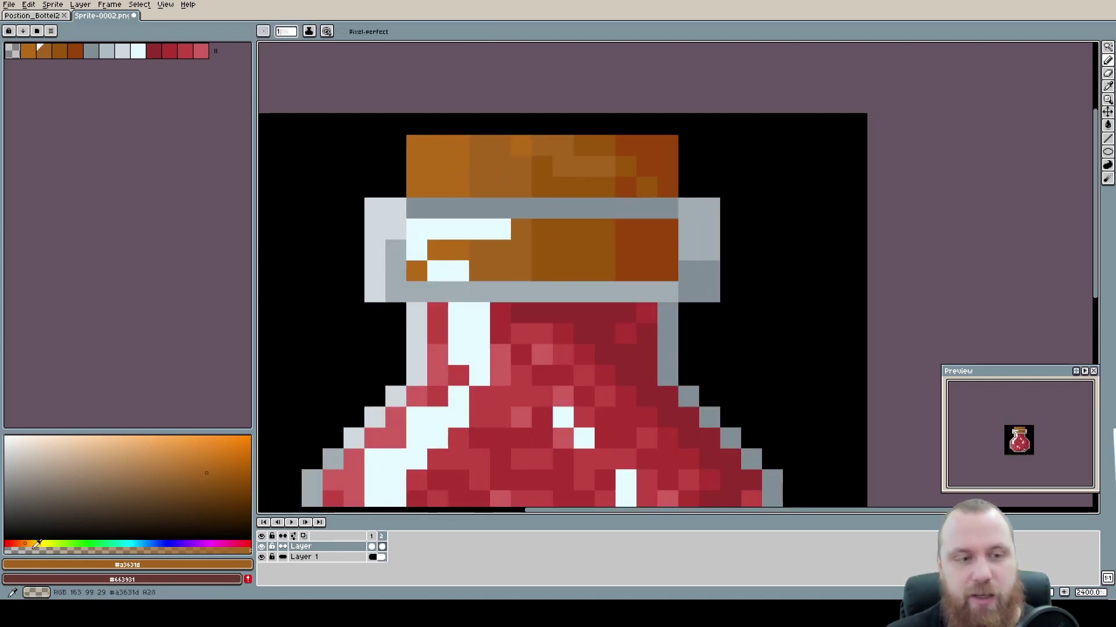
{"action": "left_click", "coordinate": [442, 180], "text": "alt"}
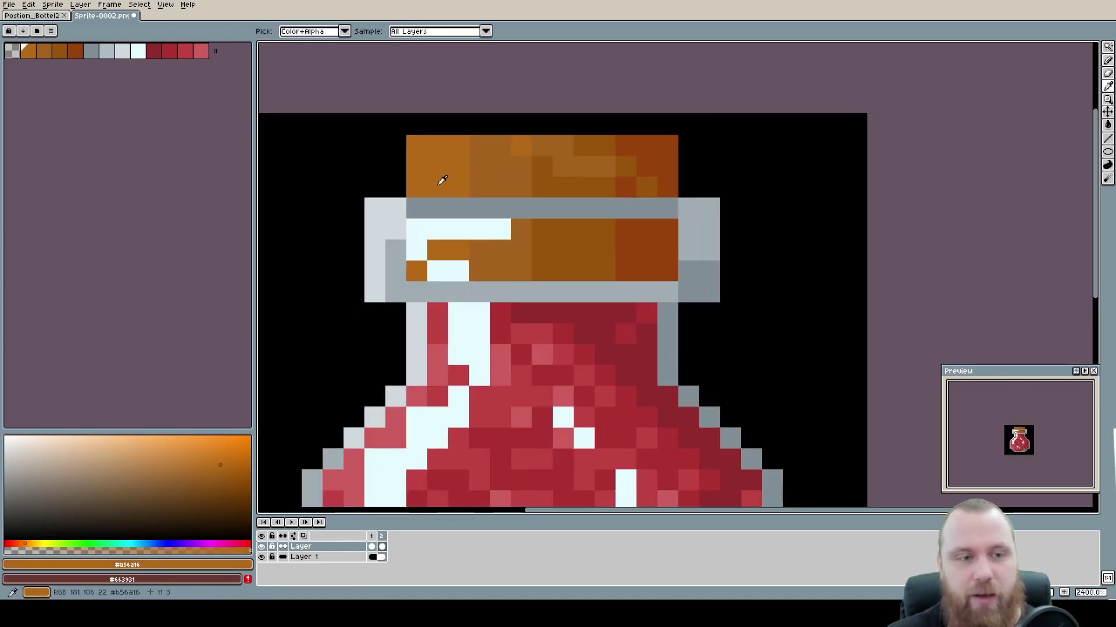
{"action": "left_click", "coordinate": [28, 544]}
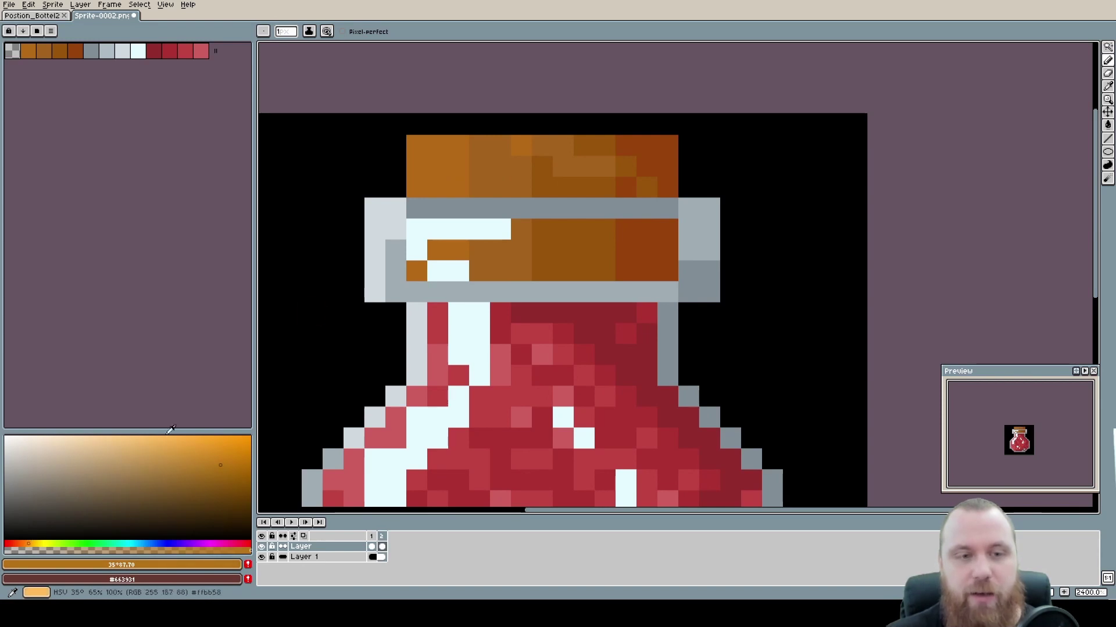
{"action": "key", "text": "g"}
{"action": "left_click", "coordinate": [436, 180]}
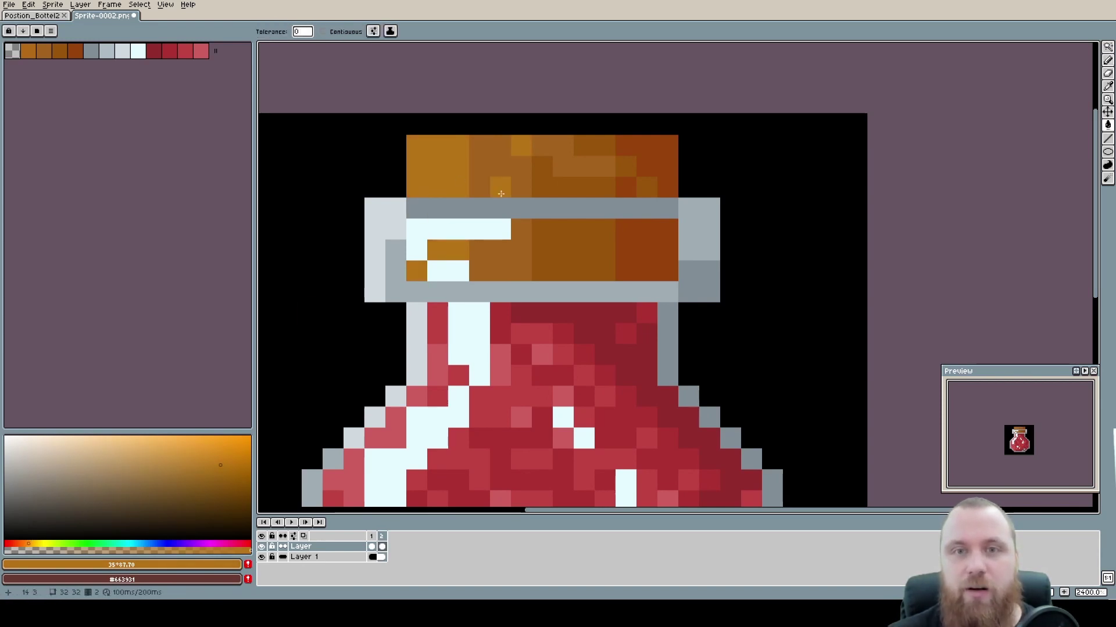
Shift the hue of the cork's second-darkest brown to 28°, fill that brown's areas with it, and sample the darkest brown
{"action": "left_click", "coordinate": [522, 251], "text": "alt"}
{"action": "left_click", "coordinate": [557, 247], "text": "alt"}
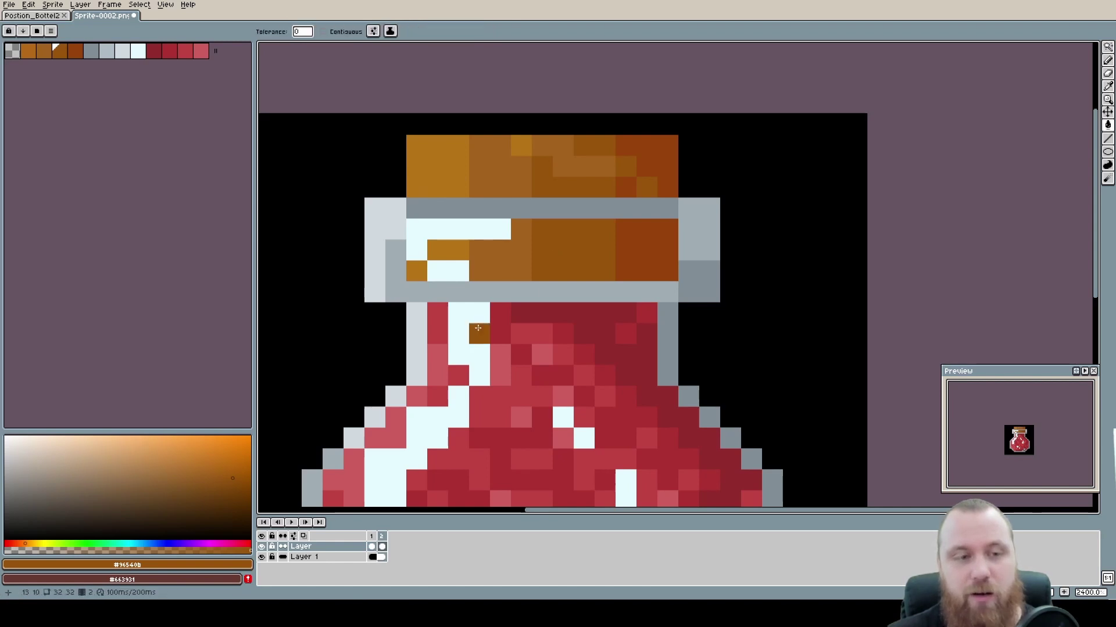
{"action": "left_click", "coordinate": [27, 542]}
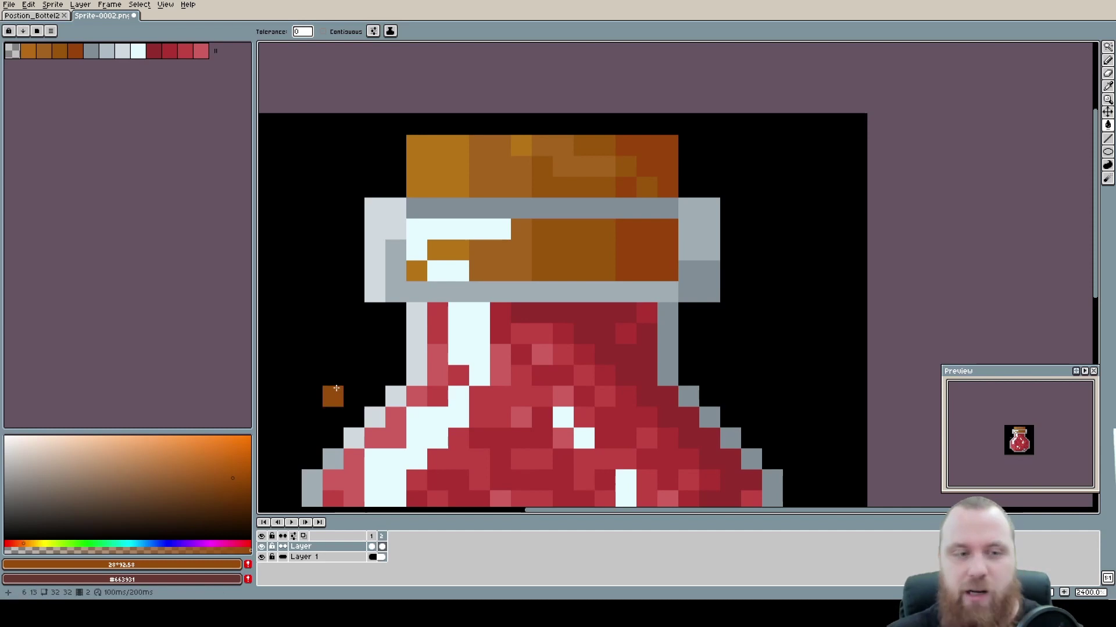
{"action": "left_click", "coordinate": [635, 242], "text": "alt"}
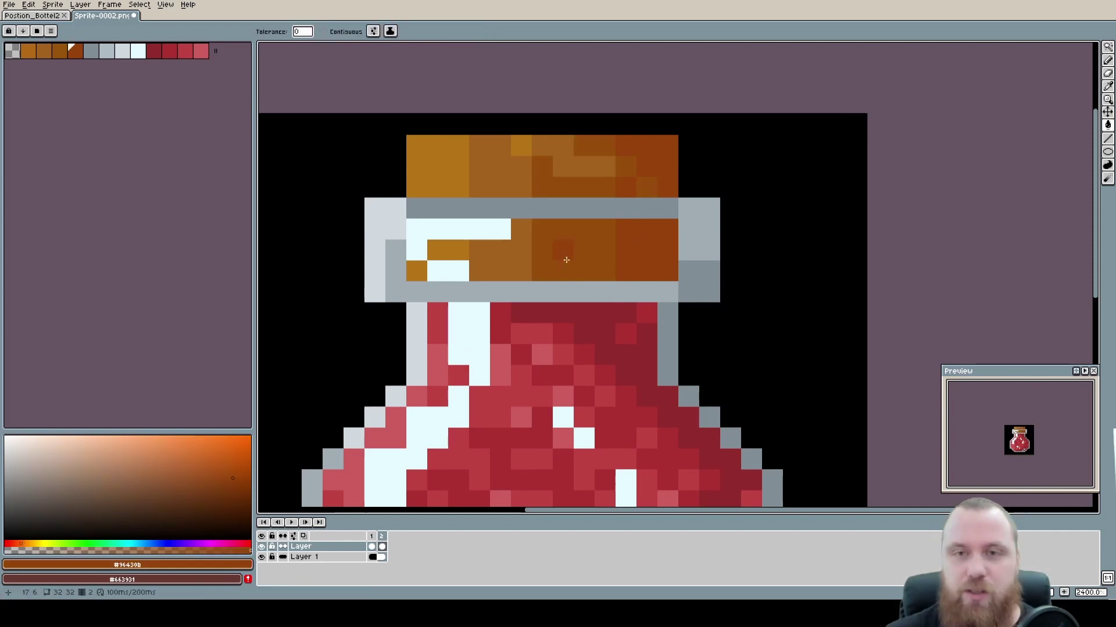
Sample the cork's three lightest browns in turn to examine where each sits in the colour field
{"action": "scroll", "coordinate": [566, 260], "scroll_direction": "down", "scroll_amount": 5}
{"action": "scroll", "coordinate": [540, 265], "scroll_direction": "up", "scroll_amount": 1}
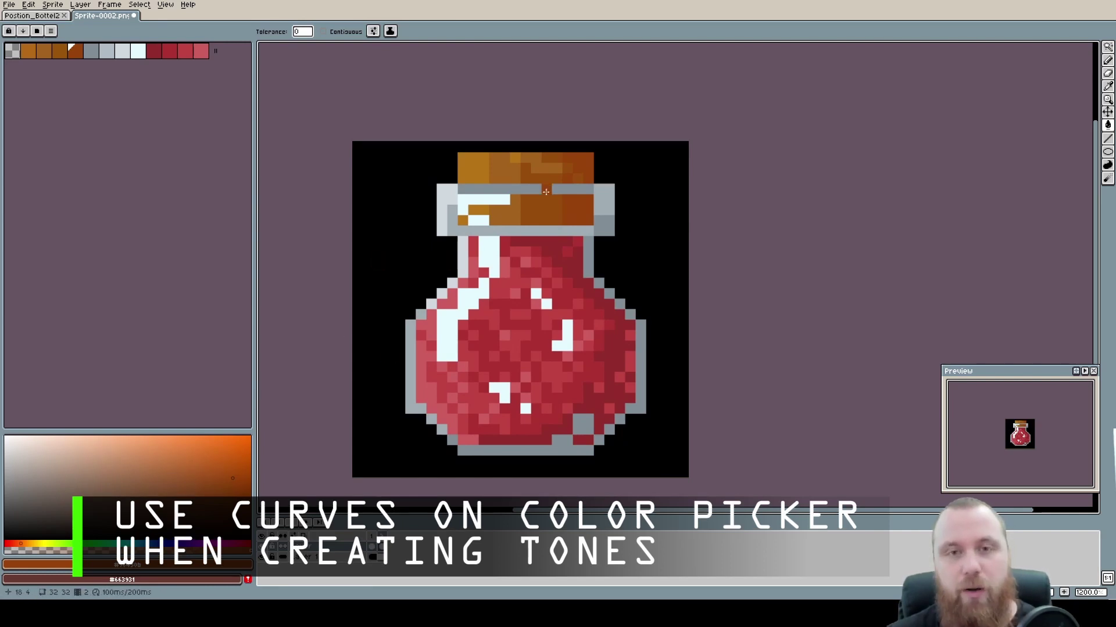
{"action": "scroll", "coordinate": [546, 191], "scroll_direction": "up", "scroll_amount": 1}
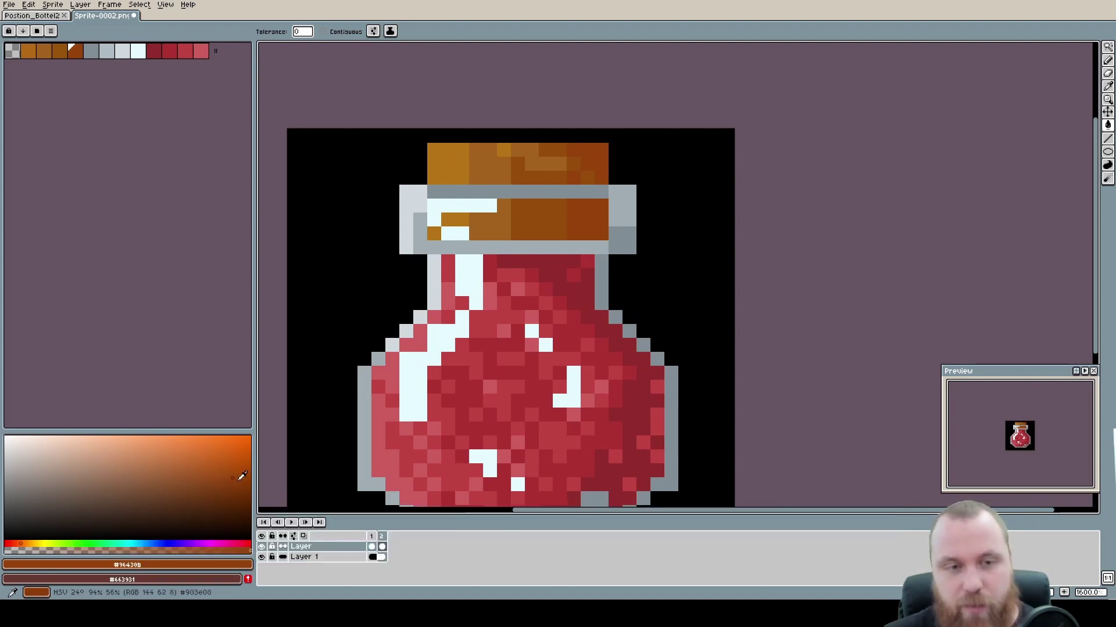
{"action": "key", "text": "i"}
{"action": "left_click", "coordinate": [452, 159]}
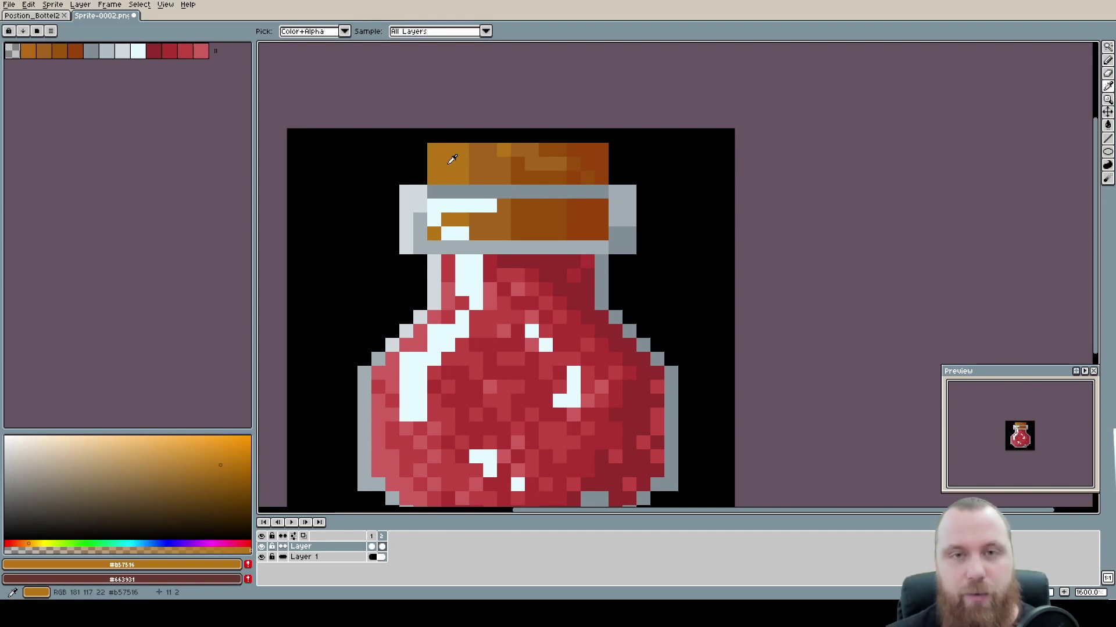
{"action": "left_click", "coordinate": [511, 167]}
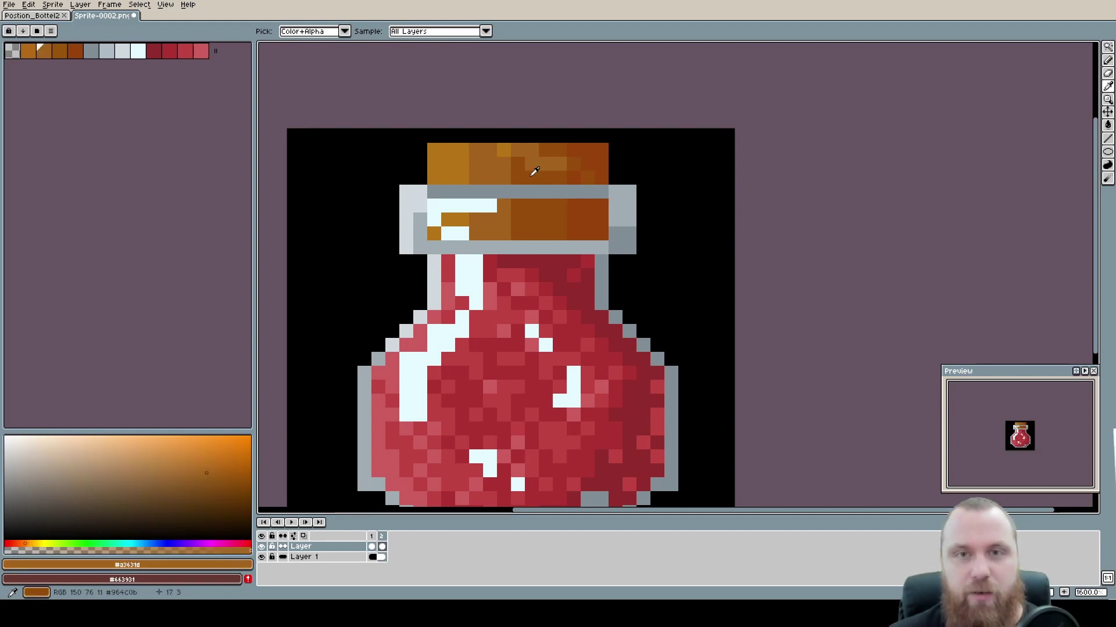
{"action": "key", "text": "g"}
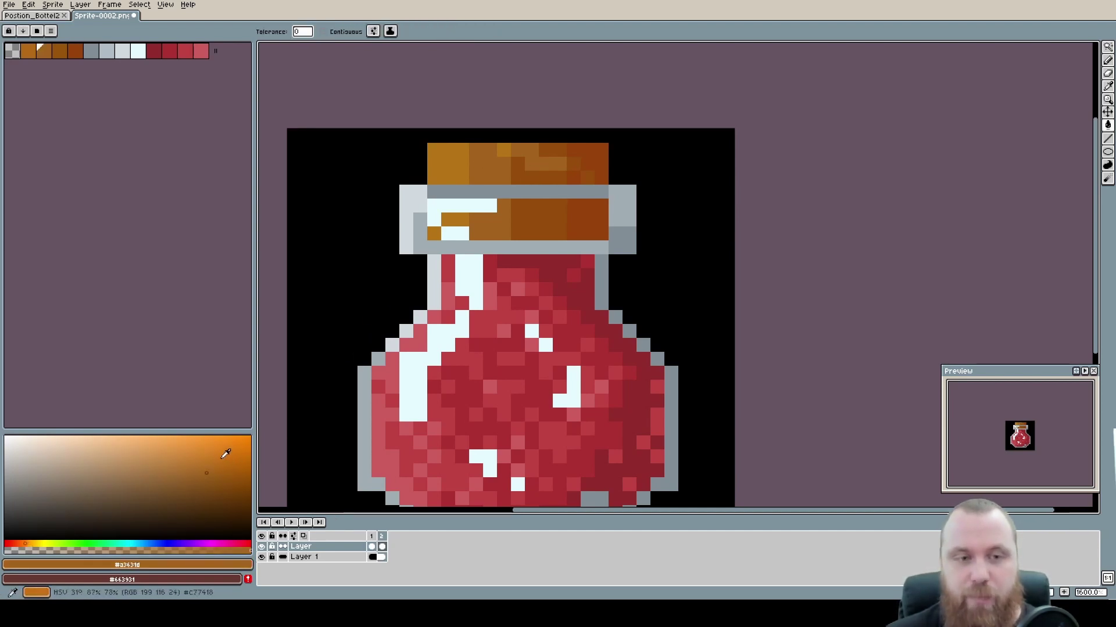
{"action": "key", "text": "i"}
{"action": "left_click", "coordinate": [528, 169]}
{"action": "key", "text": "g"}
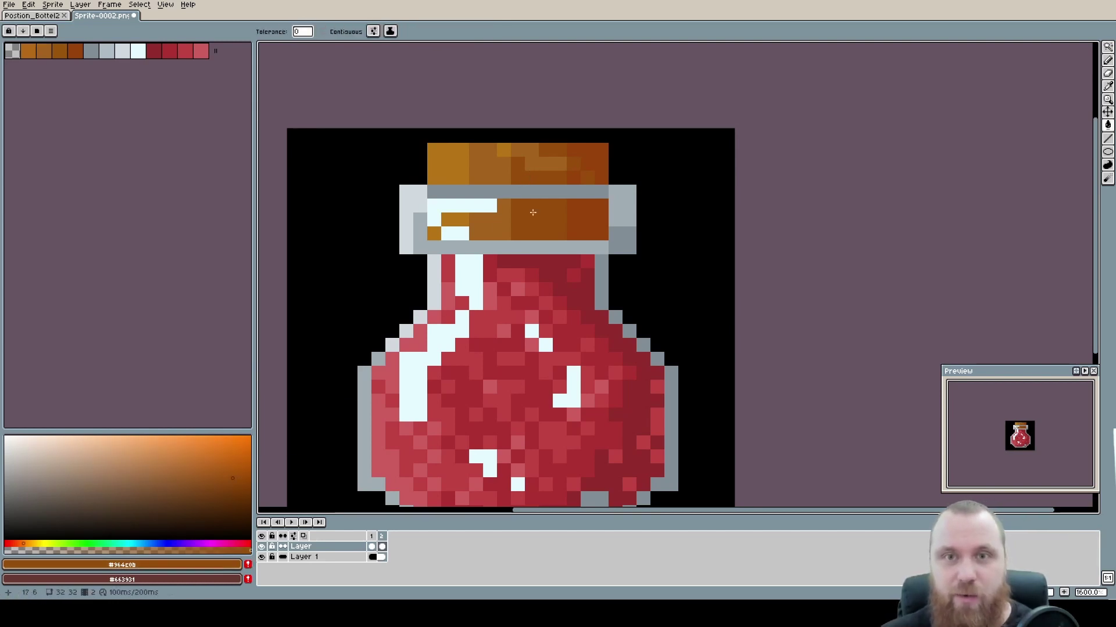
Sample the darker browns on the cork's shaded side repeatedly to compare their hue and brightness
{"action": "left_click", "coordinate": [594, 157], "text": "alt"}
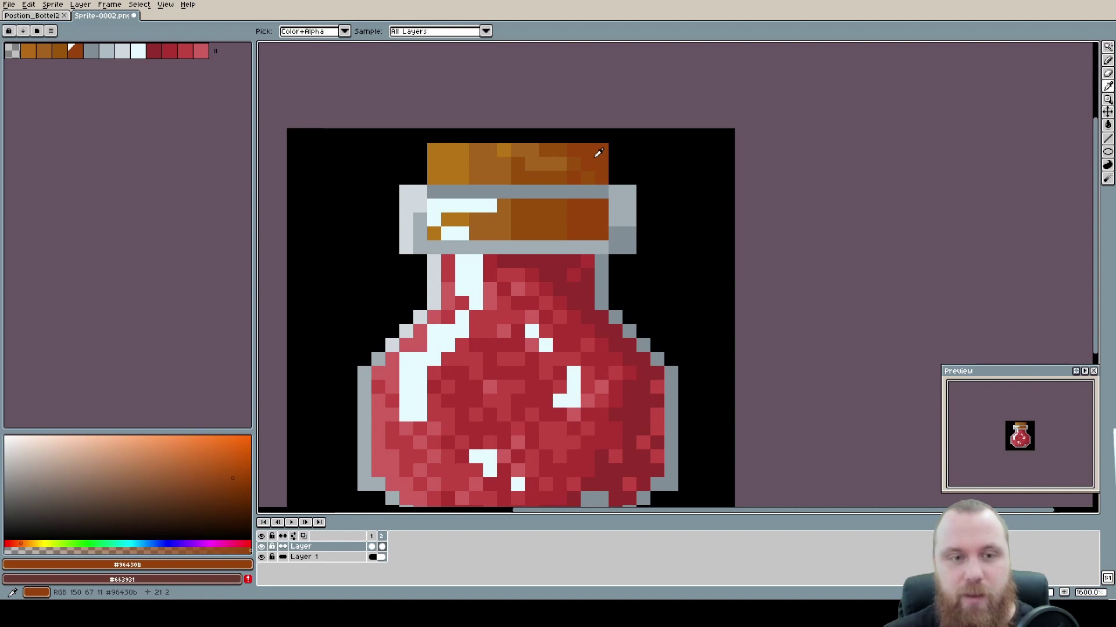
{"action": "left_click", "coordinate": [563, 160], "text": "alt"}
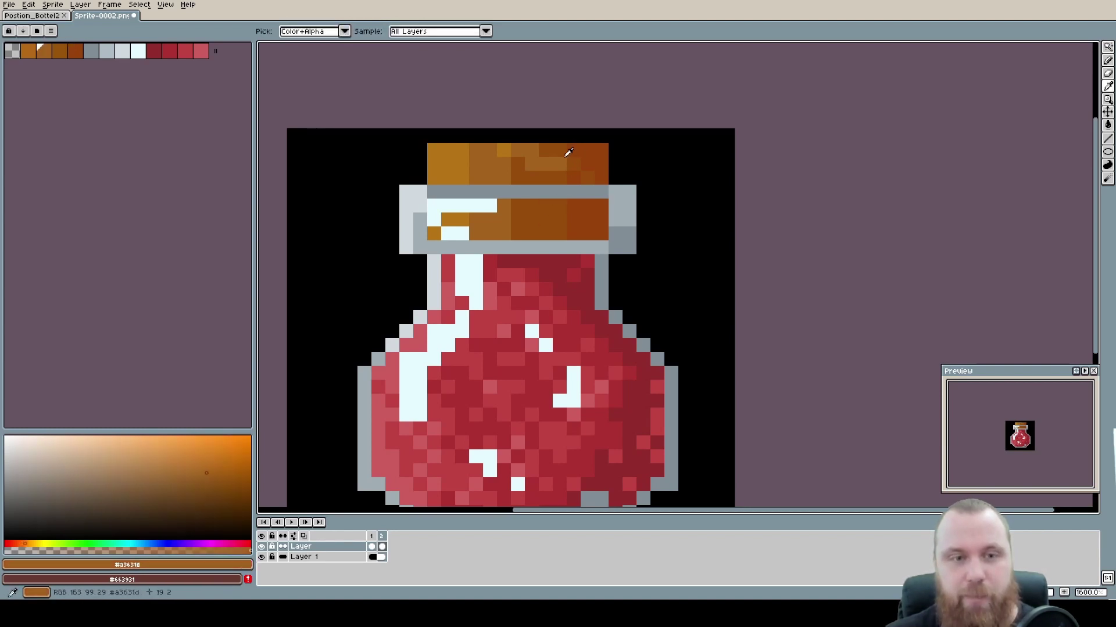
{"action": "left_click", "coordinate": [586, 159], "text": "alt"}
{"action": "left_click", "coordinate": [568, 156]}
{"action": "left_click", "coordinate": [592, 155]}
{"action": "left_click", "coordinate": [573, 155]}
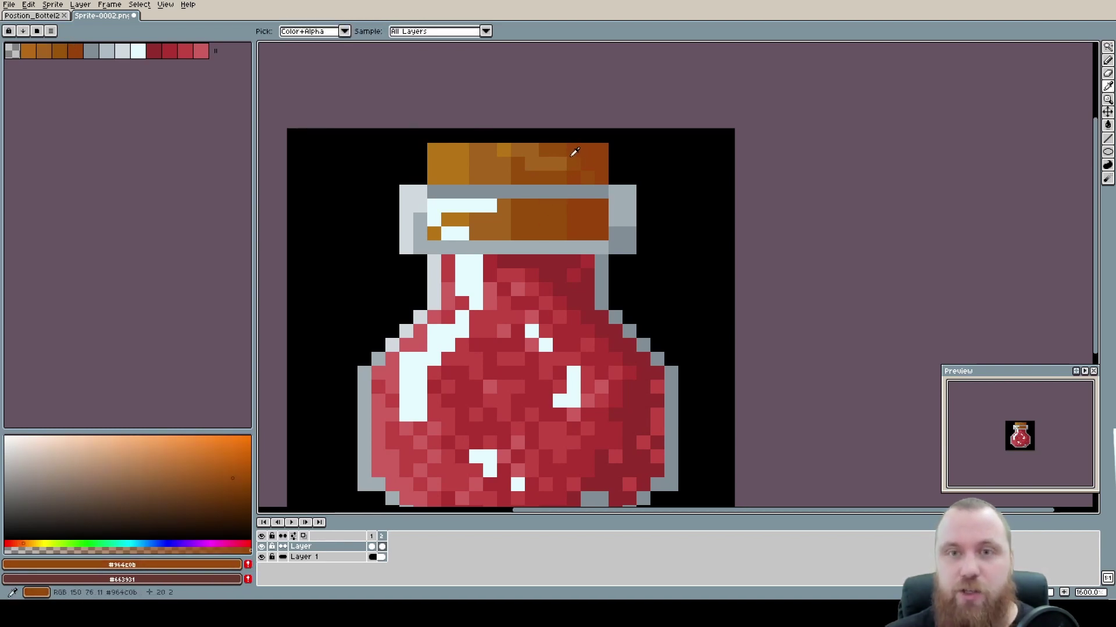
{"action": "left_click", "coordinate": [582, 150]}
{"action": "mouse_move", "coordinate": [578, 153]}
{"action": "left_mouse_down"}
{"action": "mouse_move", "coordinate": [556, 149]}
{"action": "mouse_move", "coordinate": [585, 152]}
{"action": "left_mouse_up"}
{"action": "key", "text": "g"}
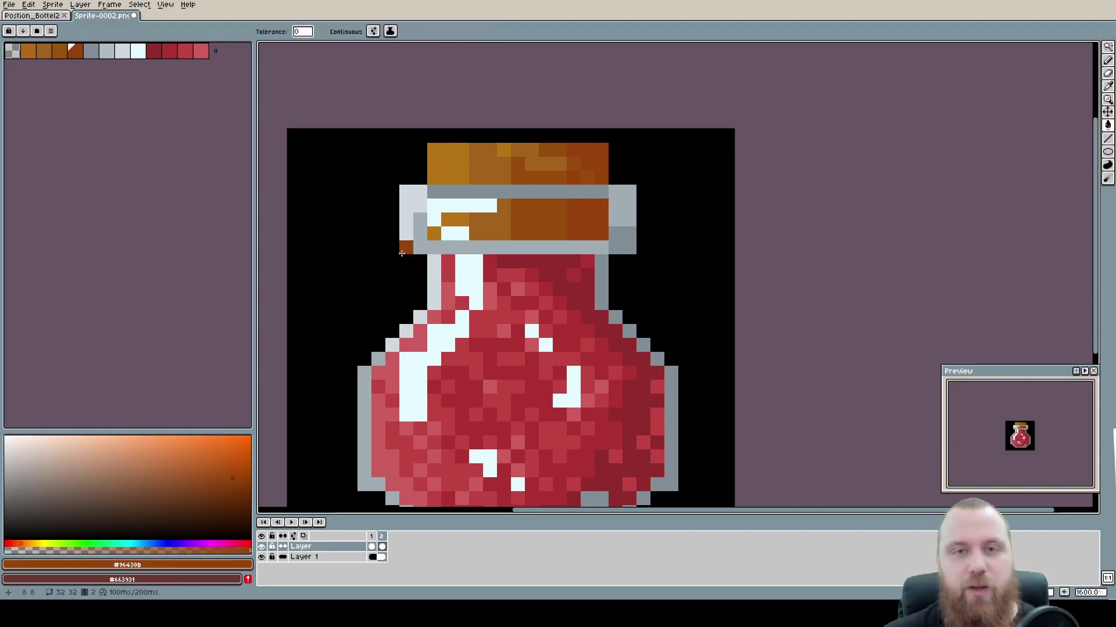
Sample all four cork browns from lightest to darkest to trace their path across the colour field
{"action": "key", "text": "i"}
{"action": "left_click", "coordinate": [457, 165]}
{"action": "left_click", "coordinate": [486, 169]}
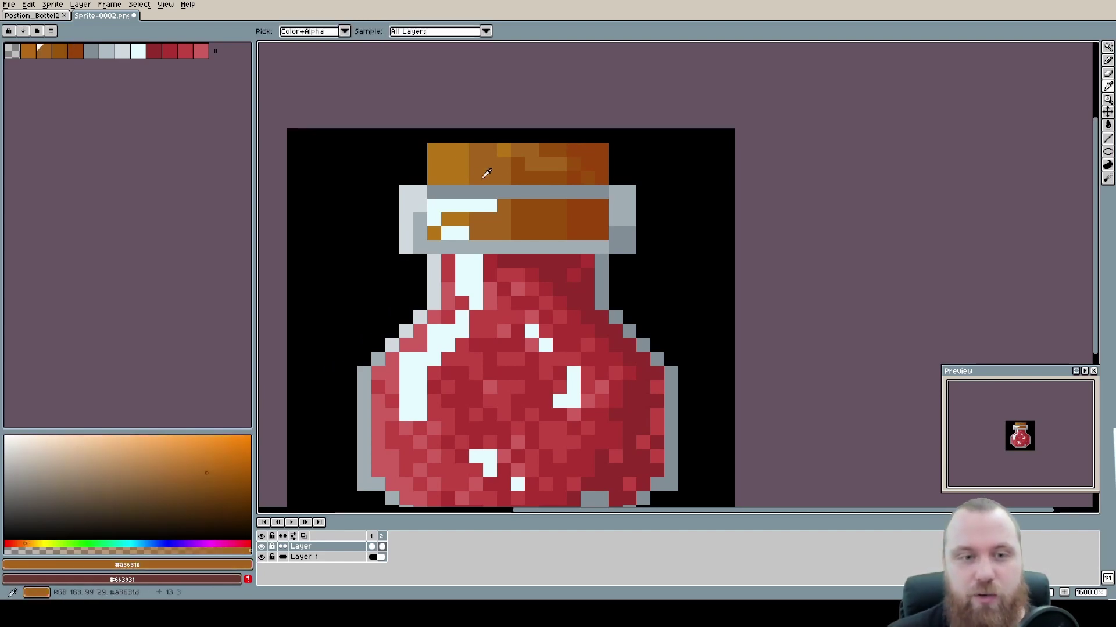
{"action": "left_click", "coordinate": [517, 169]}
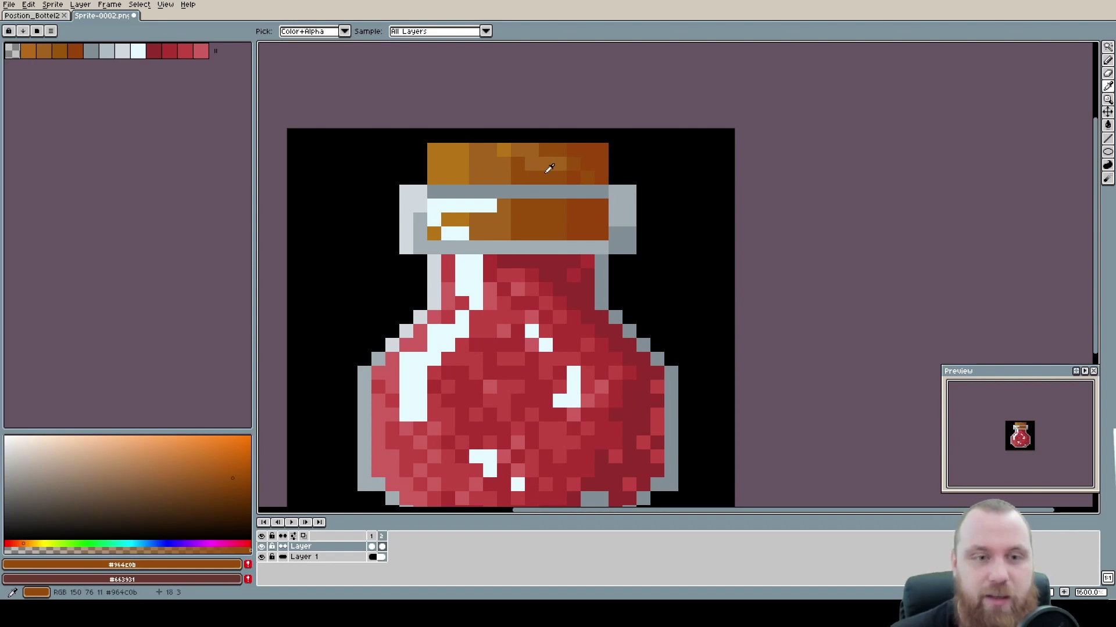
{"action": "left_click", "coordinate": [602, 152]}
{"action": "key", "text": "g"}
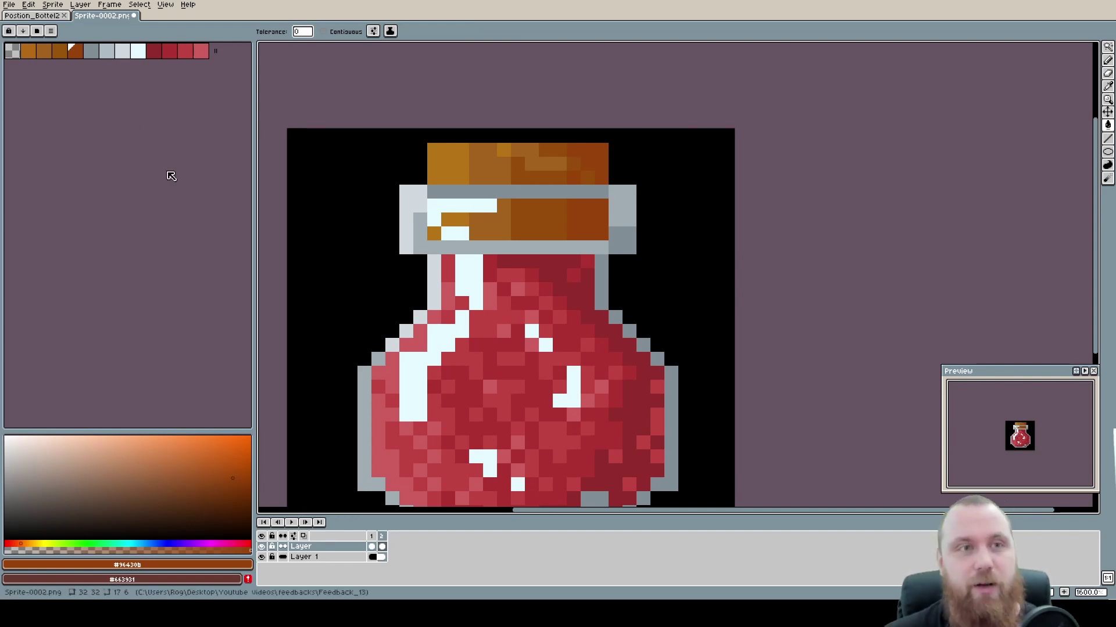
{"action": "left_click", "coordinate": [82, 543]}
{"action": "key", "text": "b"}
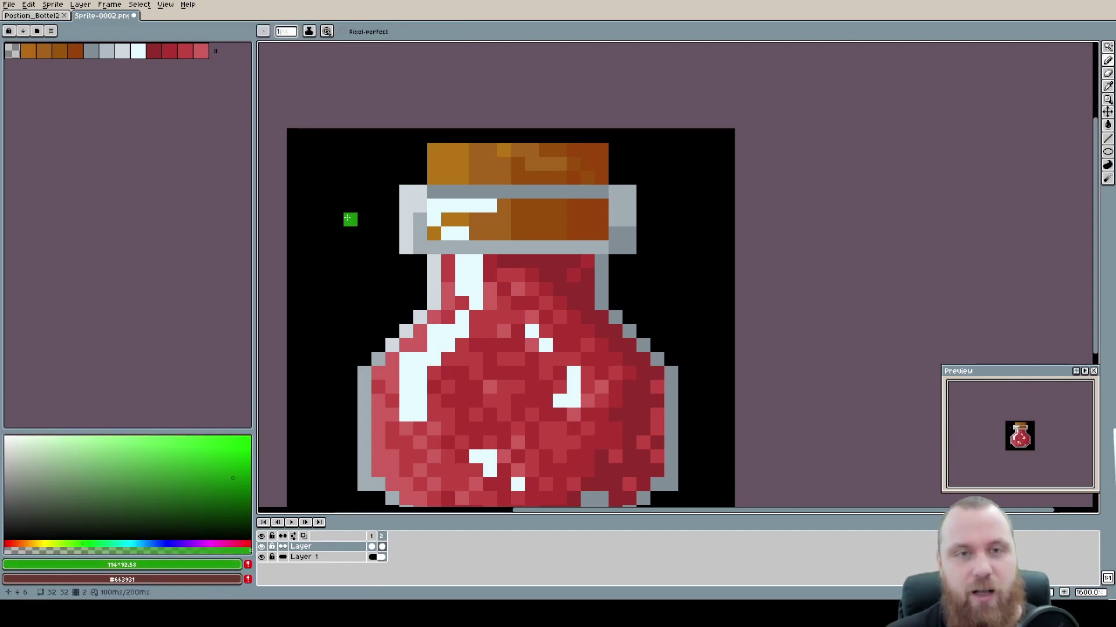
{"action": "key", "text": "alt"}
{"action": "left_click_drag", "start_coordinate": [379, 178], "coordinate": [378, 220]}
{"action": "mouse_move", "coordinate": [378, 248]}
{"action": "left_mouse_down"}
{"action": "mouse_move", "coordinate": [326, 278]}
{"action": "mouse_move", "coordinate": [360, 304]}
{"action": "mouse_move", "coordinate": [378, 357]}
{"action": "left_mouse_up"}
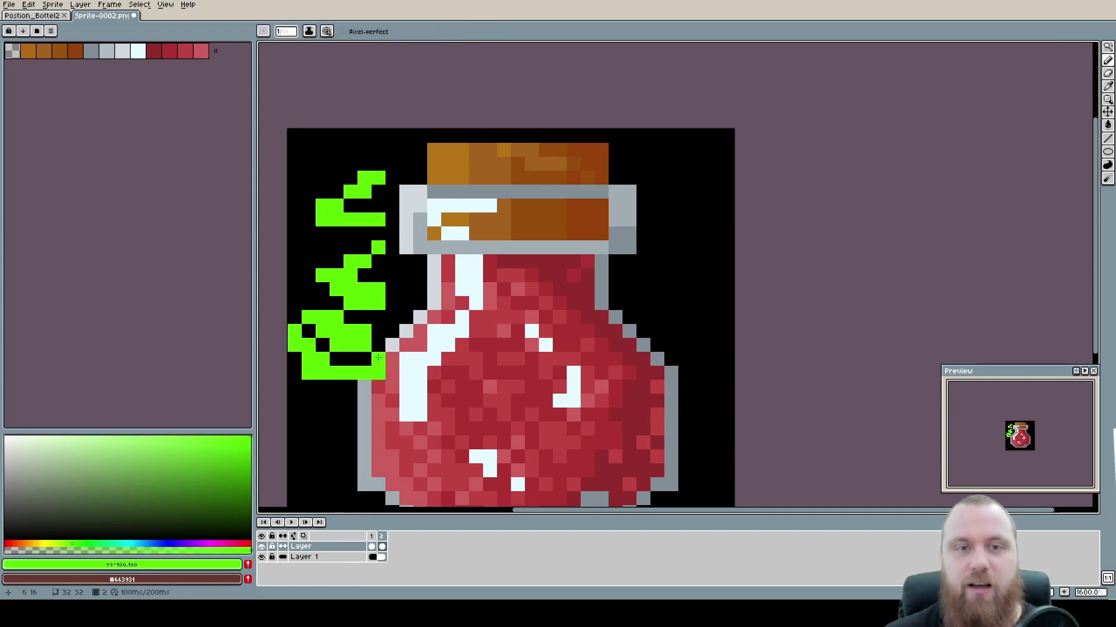
{"action": "key", "text": "ctrl+z"}
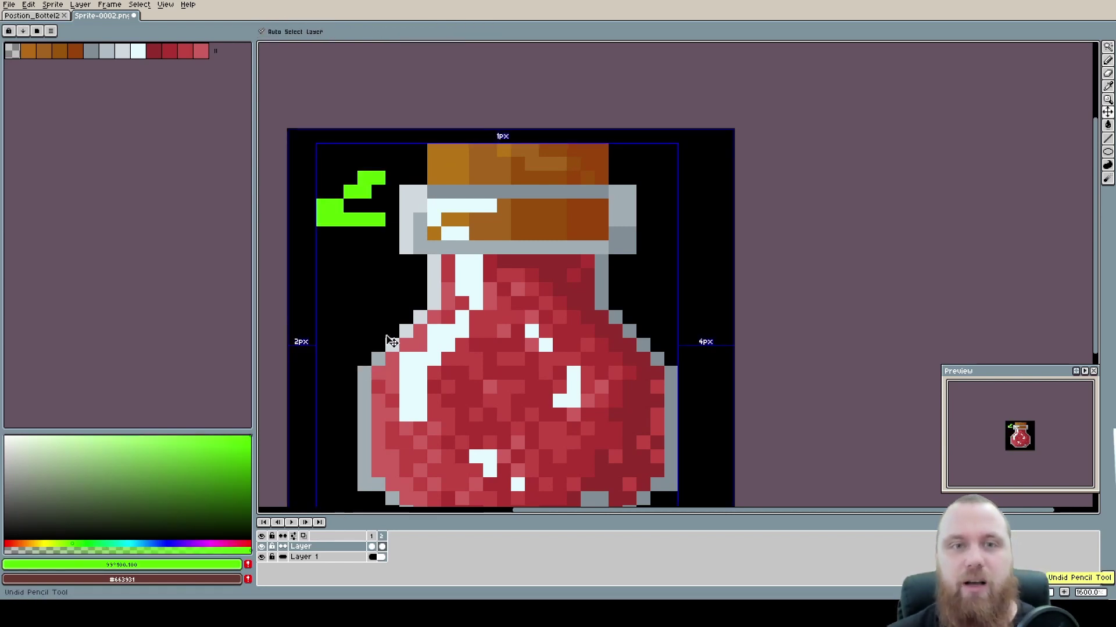
{"action": "key", "text": "ctrl+z"}
{"action": "key", "text": "ctrl+z"}
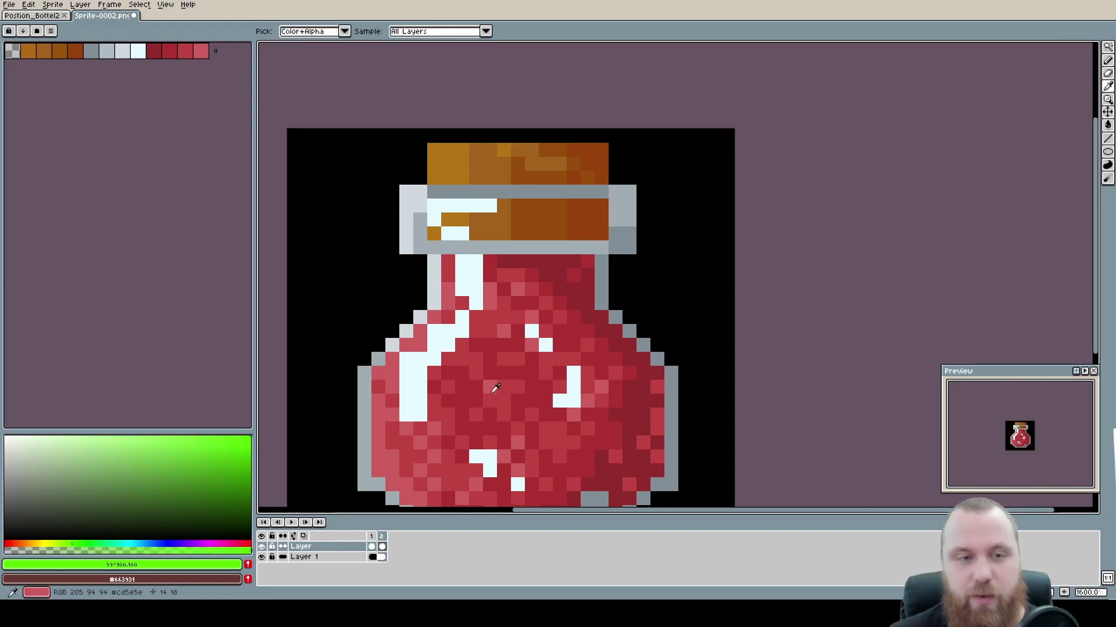
Select the palette's four reds from darkest to lightest to examine the path they follow in the colour field
{"action": "left_click", "coordinate": [155, 54]}
{"action": "left_click", "coordinate": [170, 55]}
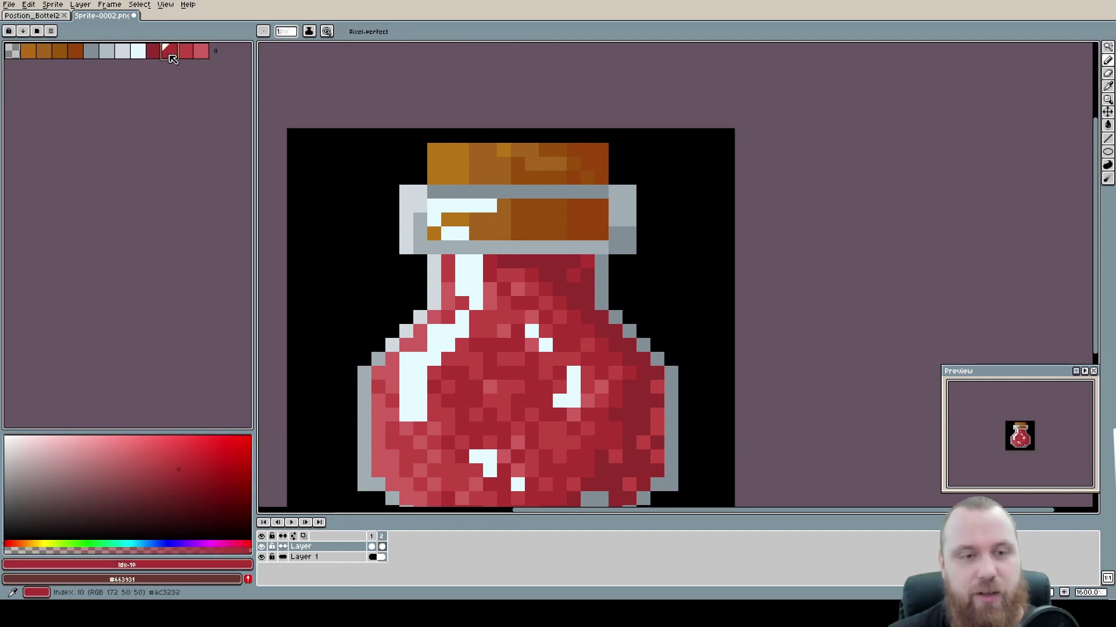
{"action": "left_click", "coordinate": [184, 55]}
{"action": "left_click", "coordinate": [200, 52]}
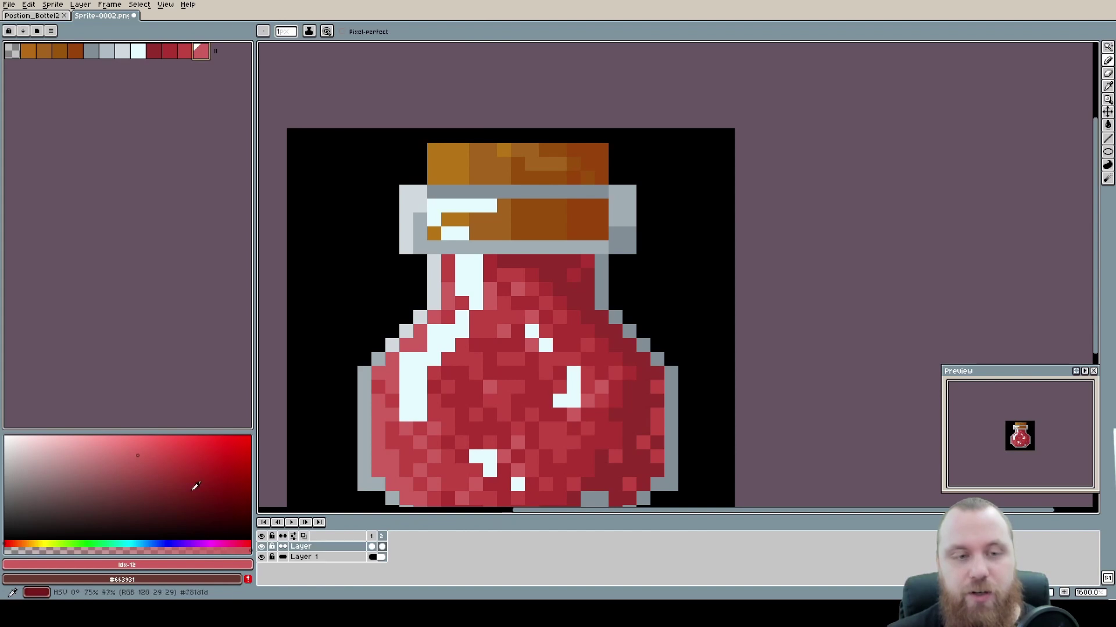
{"action": "mouse_move", "coordinate": [308, 205]}
{"action": "left_mouse_down"}
{"action": "mouse_move", "coordinate": [364, 219]}
{"action": "mouse_move", "coordinate": [376, 264]}
{"action": "left_mouse_up"}
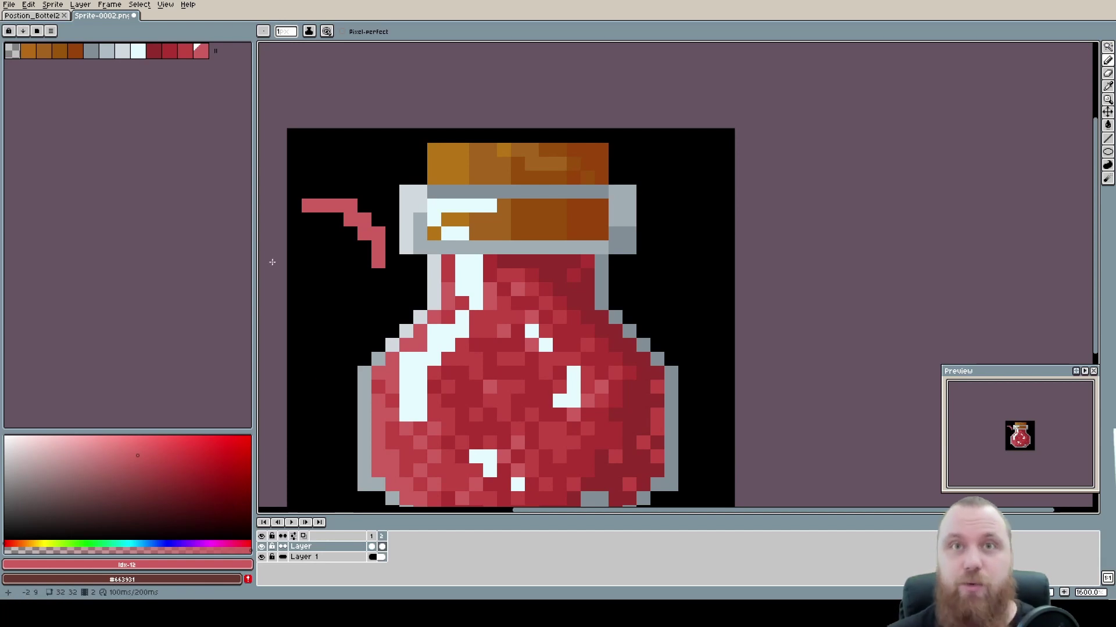
{"action": "key", "text": "v"}
{"action": "key", "text": "ctrl+z"}
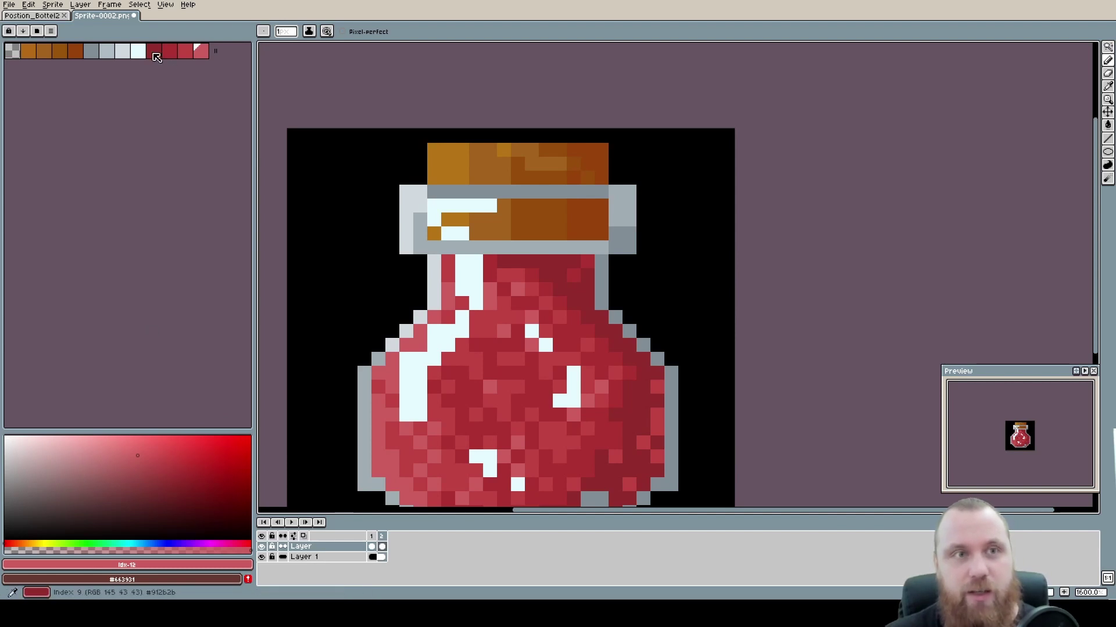
Compare the palette's three darker reds with its three lightest browns by selecting each swatch in turn
{"action": "left_click", "coordinate": [187, 57]}
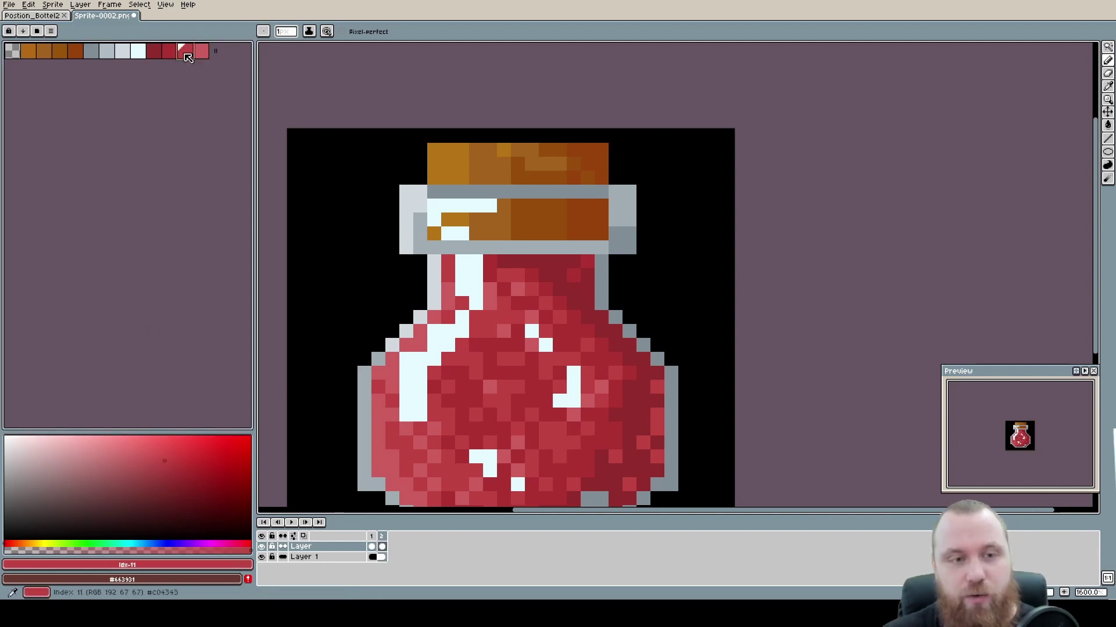
{"action": "left_click", "coordinate": [167, 56]}
{"action": "left_click", "coordinate": [154, 57]}
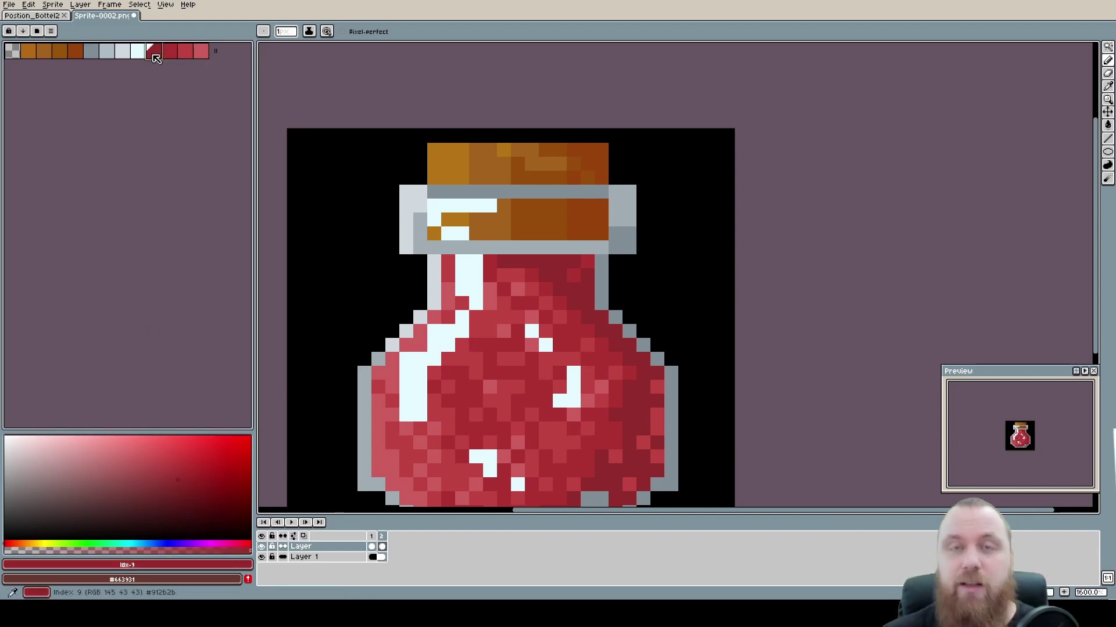
{"action": "left_click", "coordinate": [29, 55]}
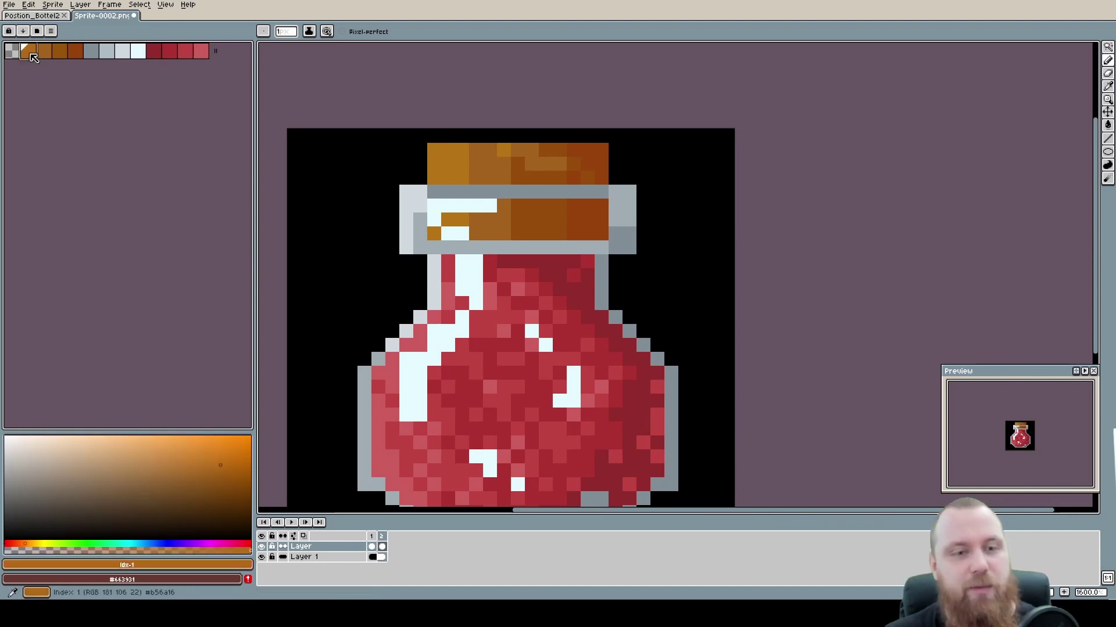
{"action": "left_click", "coordinate": [46, 54]}
{"action": "left_click", "coordinate": [63, 54]}
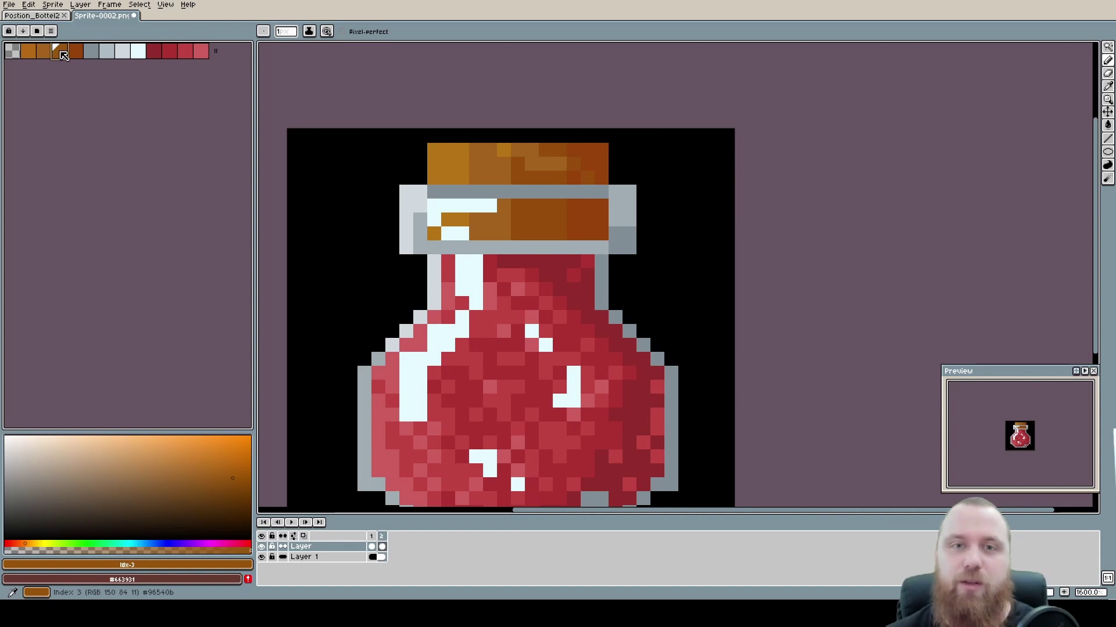
{"action": "left_click", "coordinate": [31, 53]}
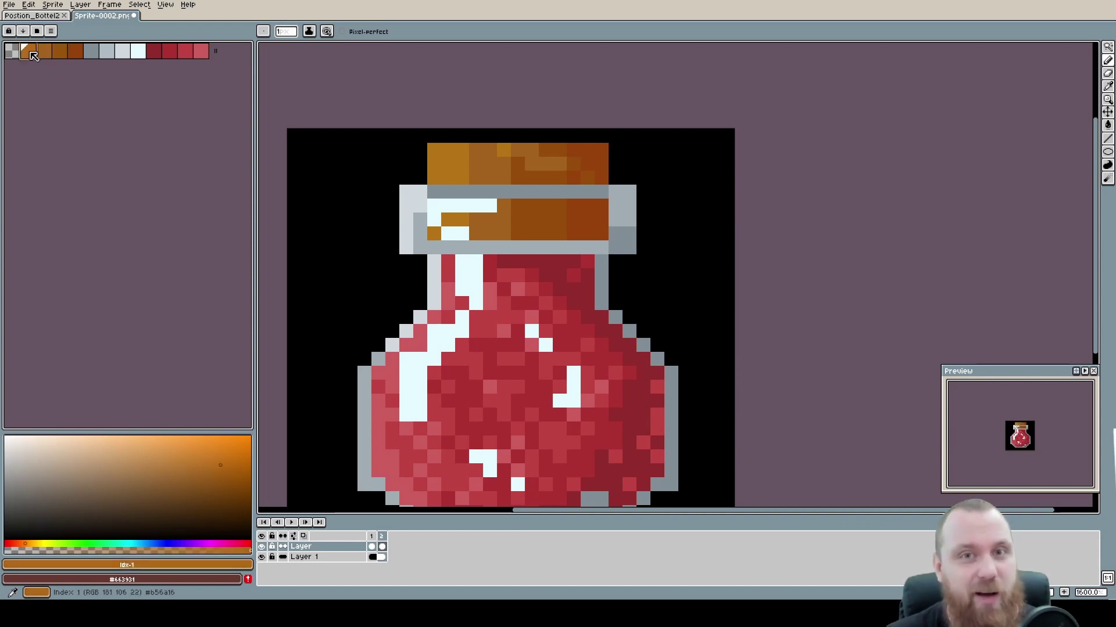
Recolour the cork's lightest brown to HSV 35°, 74, 76 and its second-lightest brown to HSV 31°, 80, 66
{"action": "left_click", "coordinate": [453, 166], "text": "alt"}
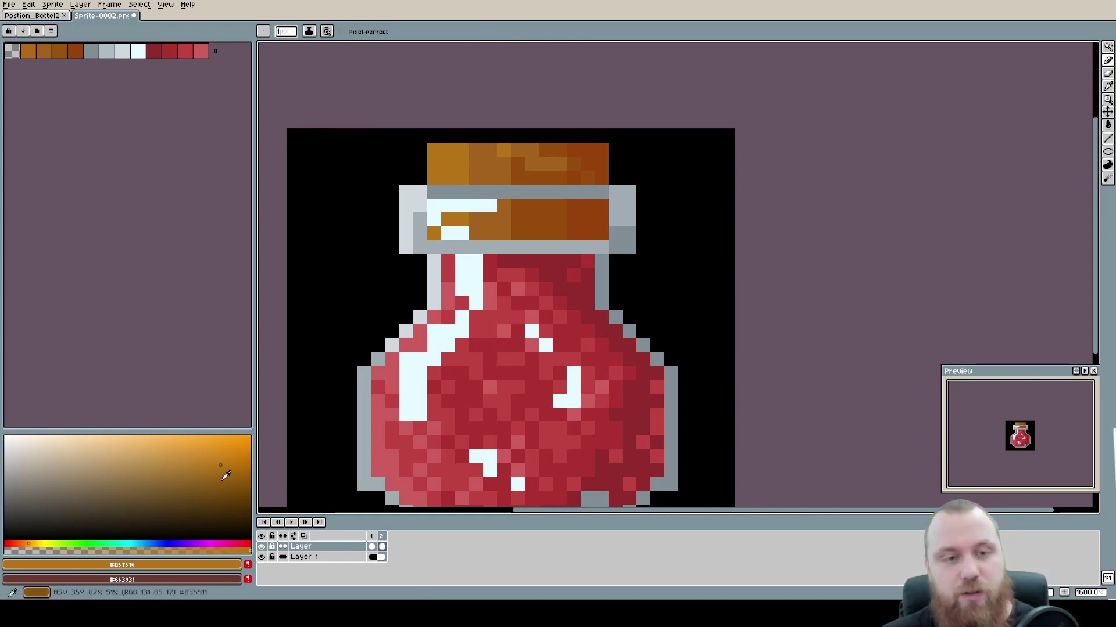
{"action": "left_click", "coordinate": [188, 459]}
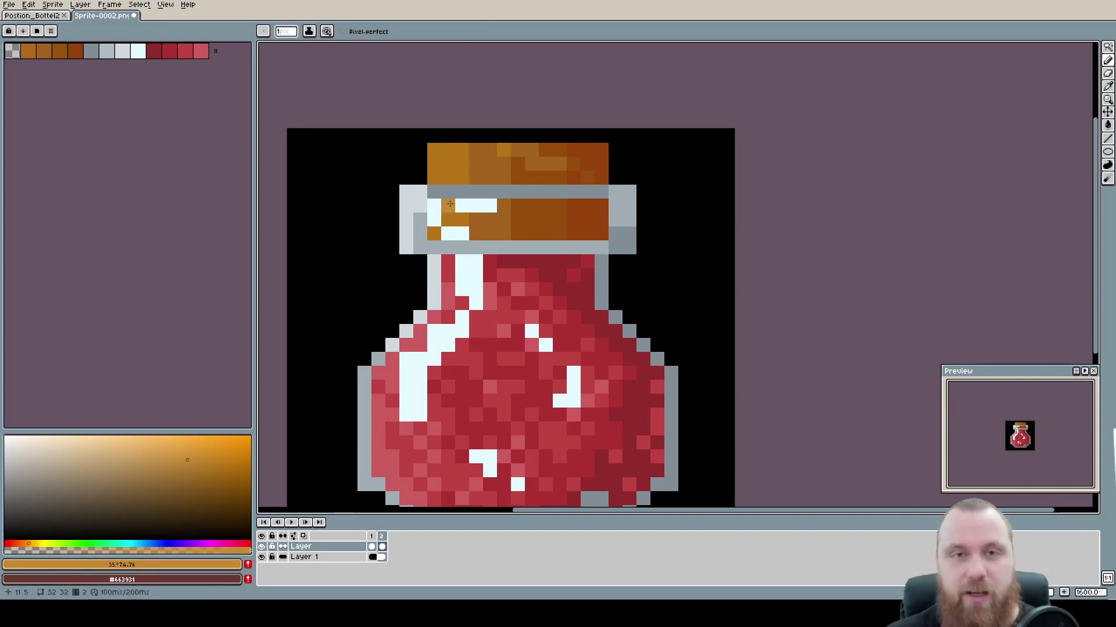
{"action": "key", "text": "g"}
{"action": "left_click", "coordinate": [454, 164]}
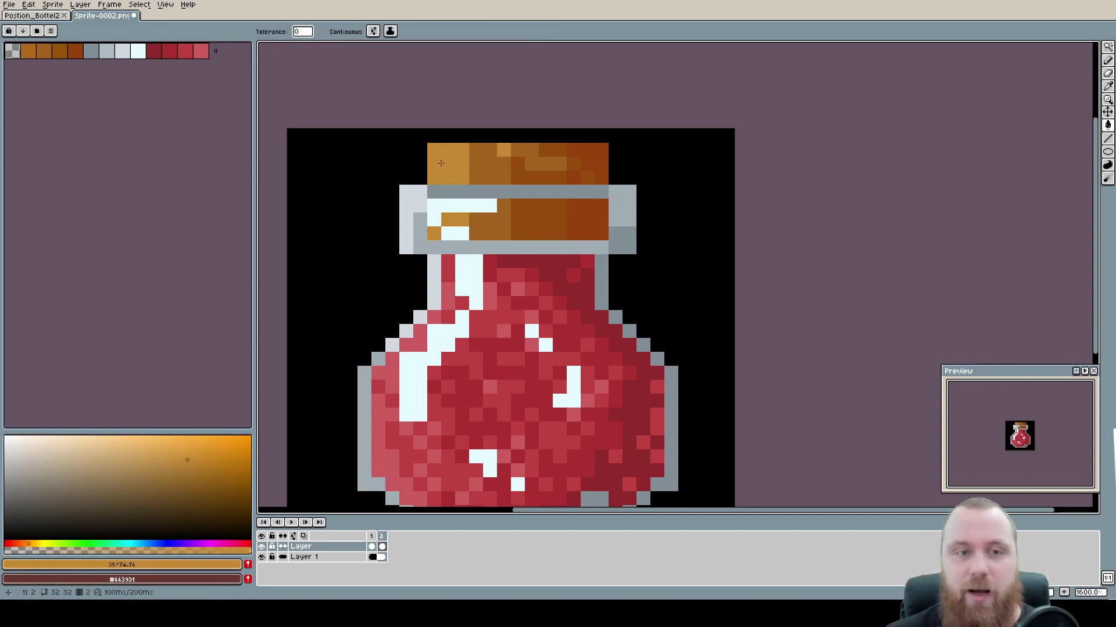
{"action": "left_click", "coordinate": [497, 166], "text": "alt"}
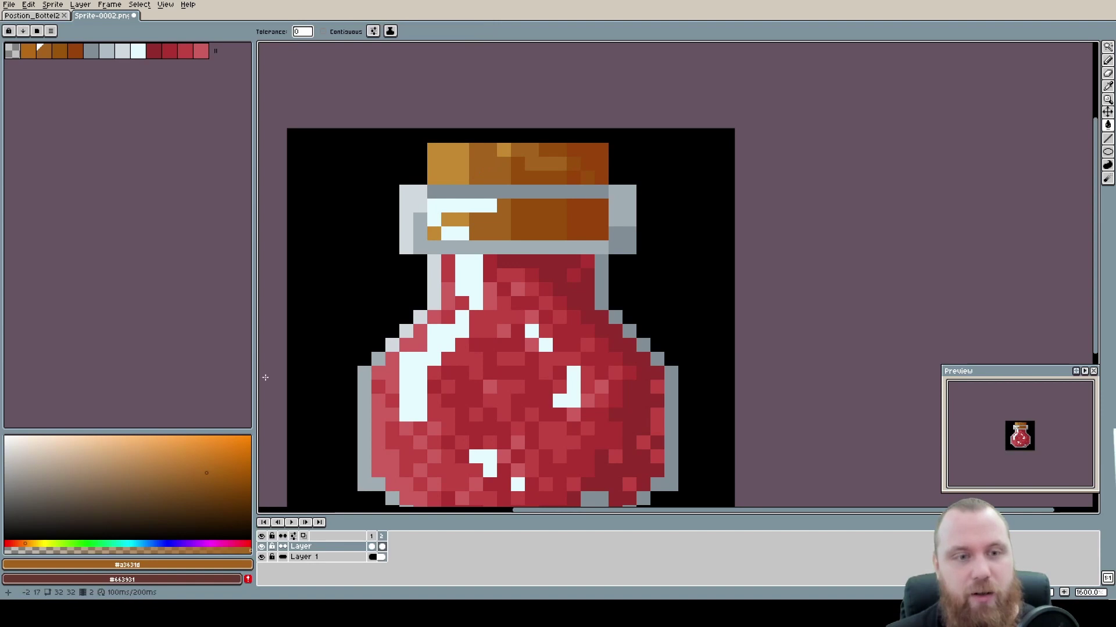
{"action": "left_click", "coordinate": [205, 463]}
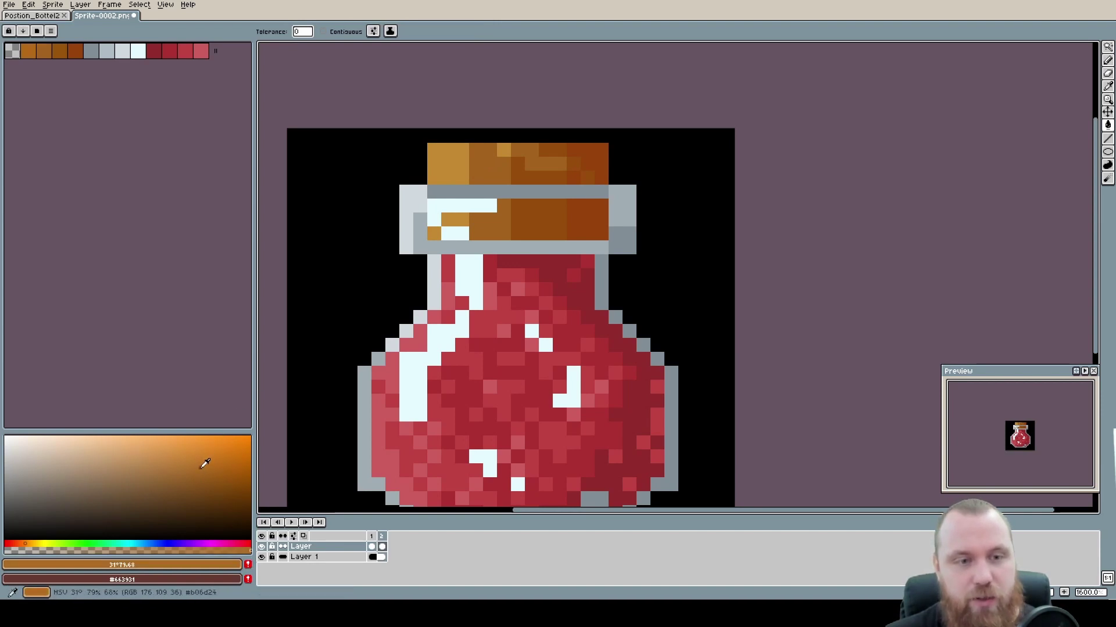
Recolour the cork's second-darkest brown to HSV 28°, 88, 52 and pick the cork's darkest brown as the foreground colour
{"action": "left_click", "coordinate": [535, 169], "text": "alt"}
{"action": "left_click", "coordinate": [221, 484]}
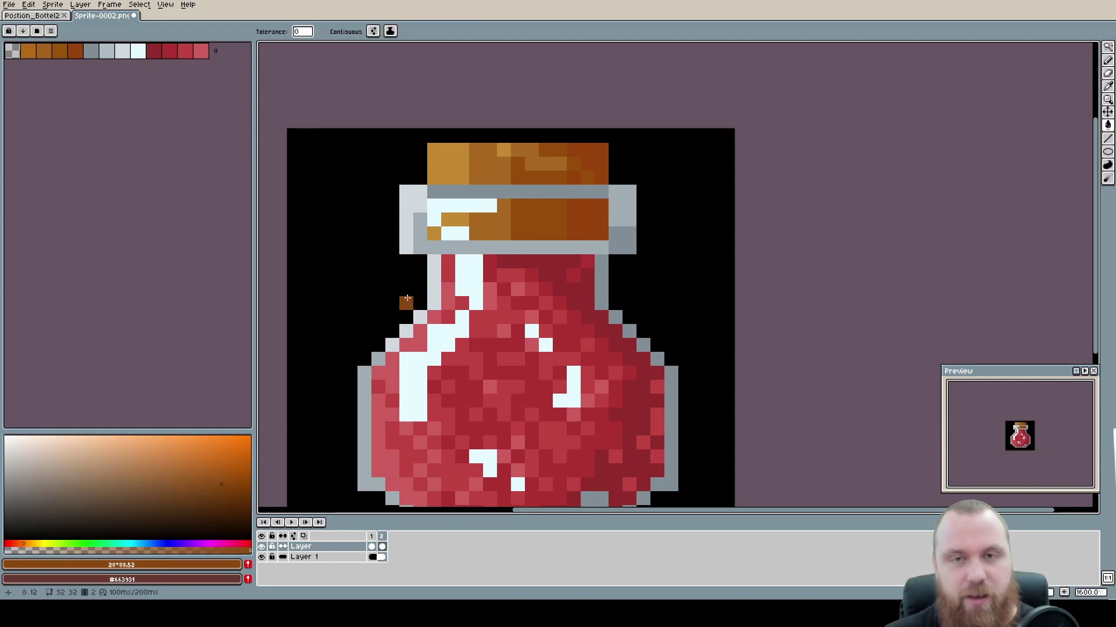
{"action": "left_click", "coordinate": [419, 359]}
{"action": "key", "text": "ctrl+z"}
{"action": "left_click", "coordinate": [587, 214], "text": "alt"}
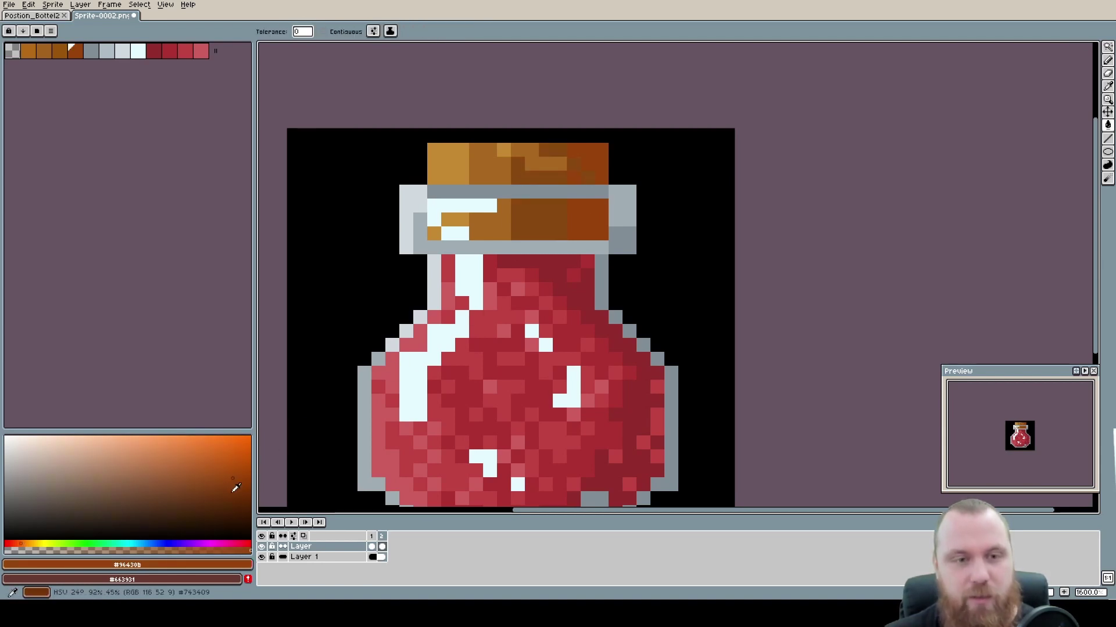
Recolour the cork's darkest brown to HSV 24°, 90, 36
{"action": "left_click", "coordinate": [227, 502]}
{"action": "left_click", "coordinate": [587, 221]}
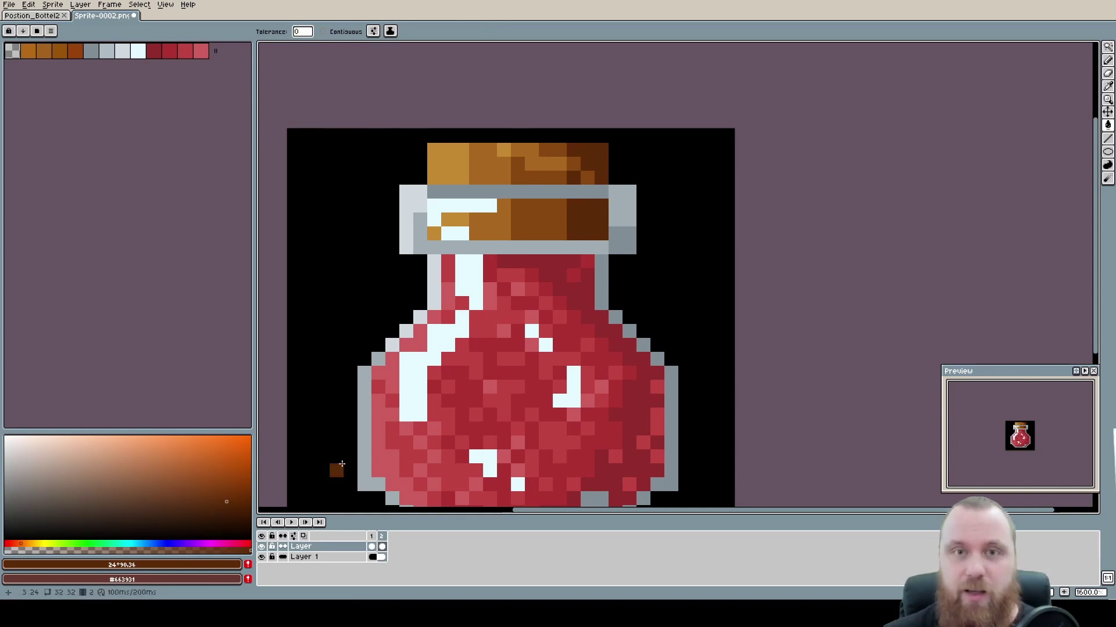
{"action": "left_click", "coordinate": [448, 167]}
{"action": "key", "text": "ctrl+z"}
Sample the recoloured cork from its lightest to its darkest brown to examine the path in the colour field
{"action": "left_click", "coordinate": [453, 162], "text": "alt"}
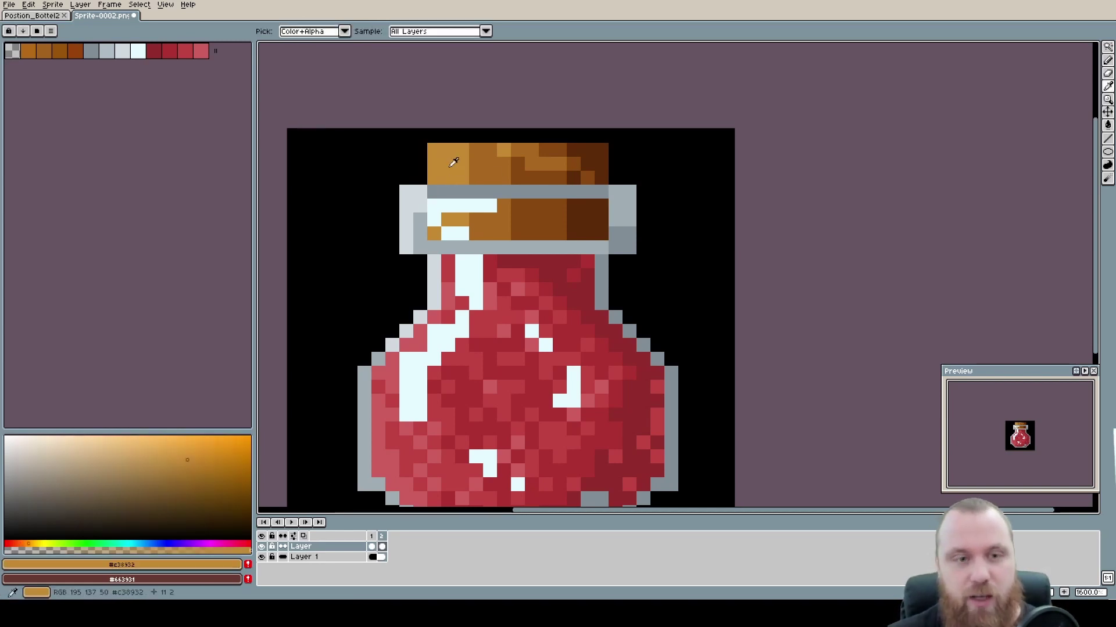
{"action": "left_click", "coordinate": [563, 186]}
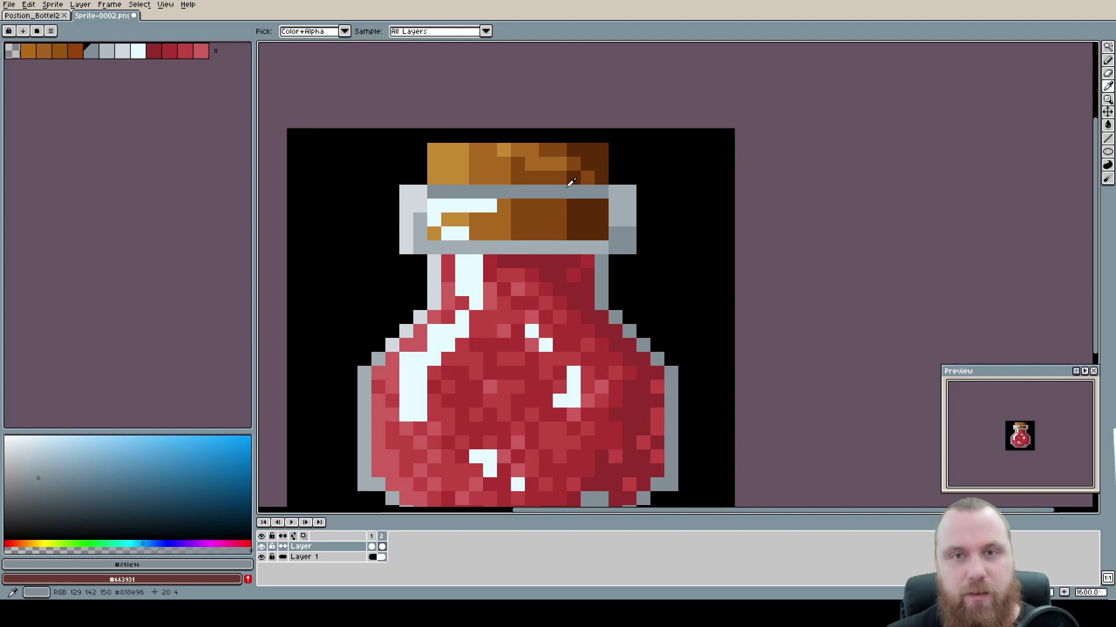
{"action": "left_click", "coordinate": [445, 152]}
{"action": "left_click_drag", "start_coordinate": [465, 158], "coordinate": [590, 152]}
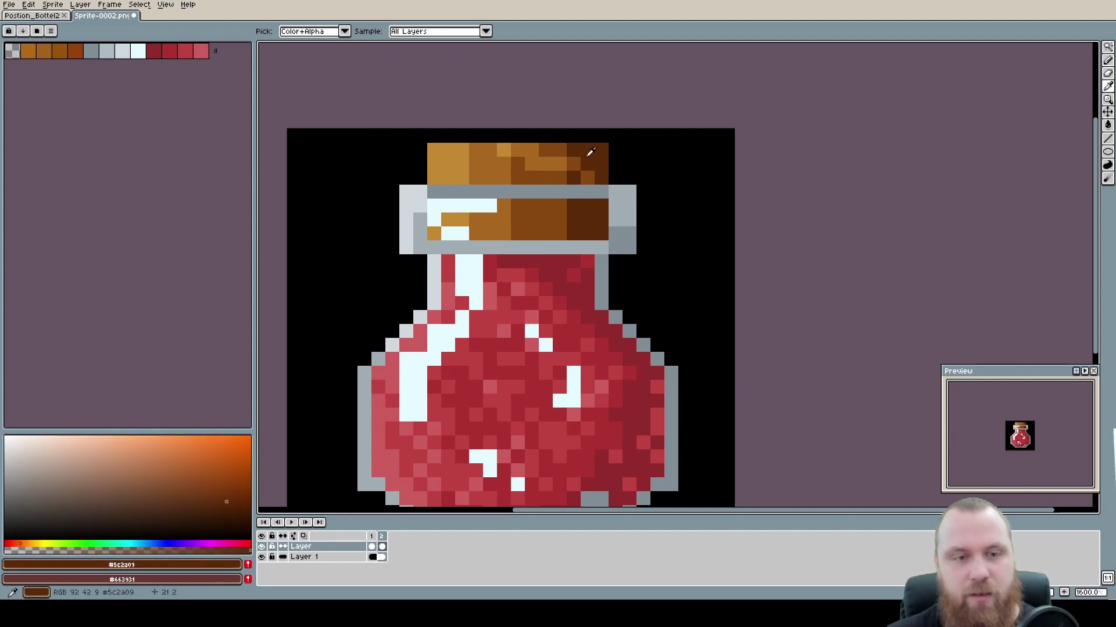
Select the palette's four original browns in turn to examine their positions in the colour field
{"action": "left_click", "coordinate": [29, 53]}
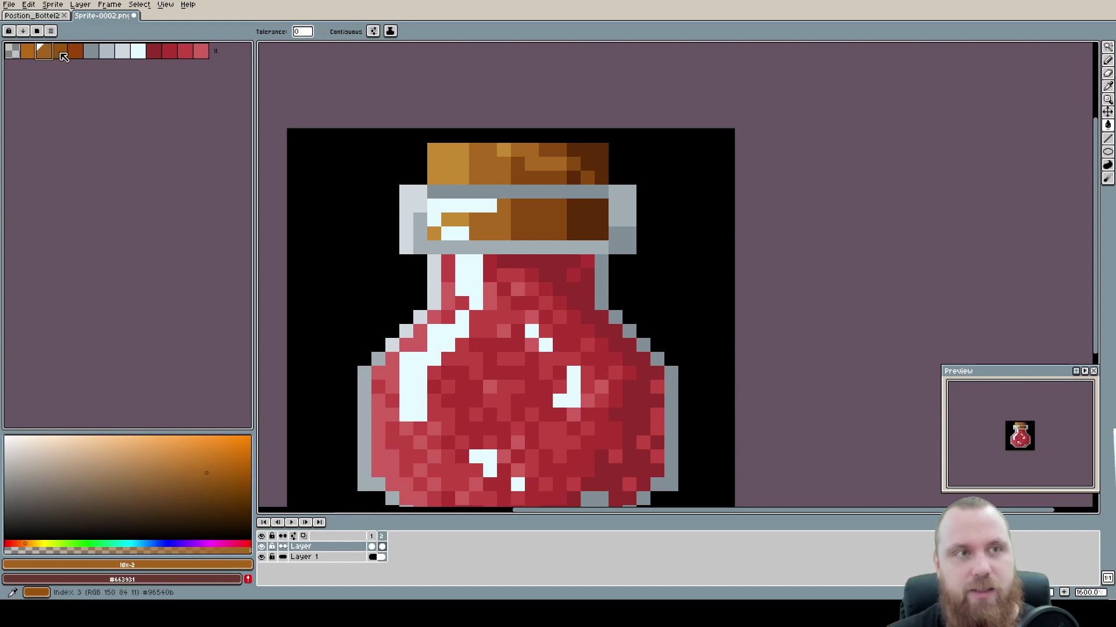
{"action": "left_click", "coordinate": [60, 56]}
{"action": "left_click", "coordinate": [75, 53]}
{"action": "left_click", "coordinate": [26, 52]}
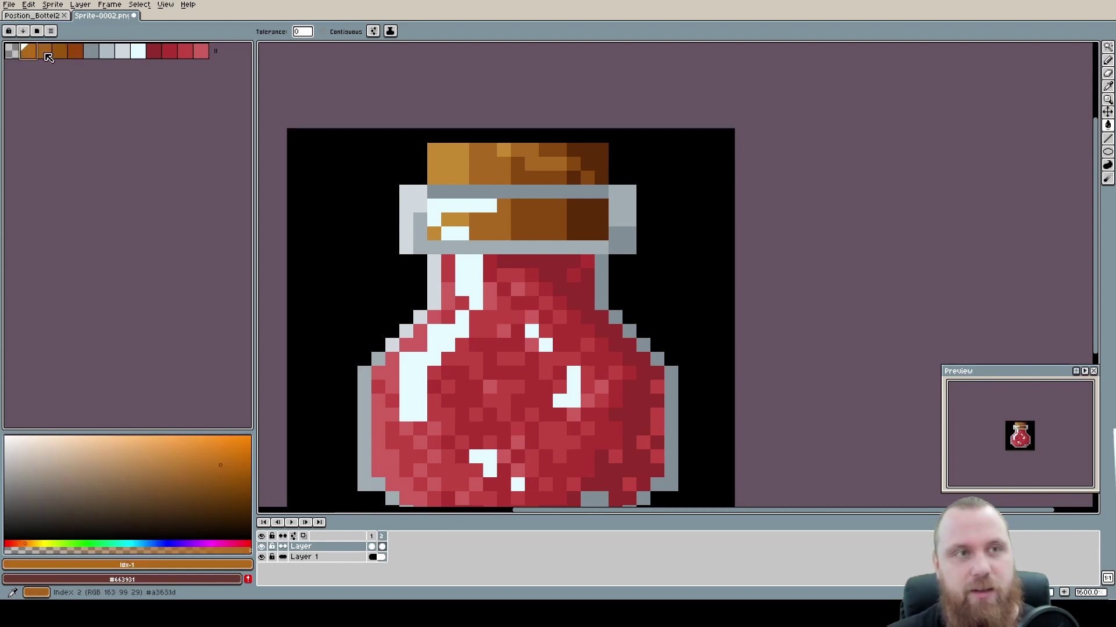
{"action": "left_click", "coordinate": [42, 53]}
{"action": "left_click", "coordinate": [78, 54]}
{"action": "key", "text": "alt"}
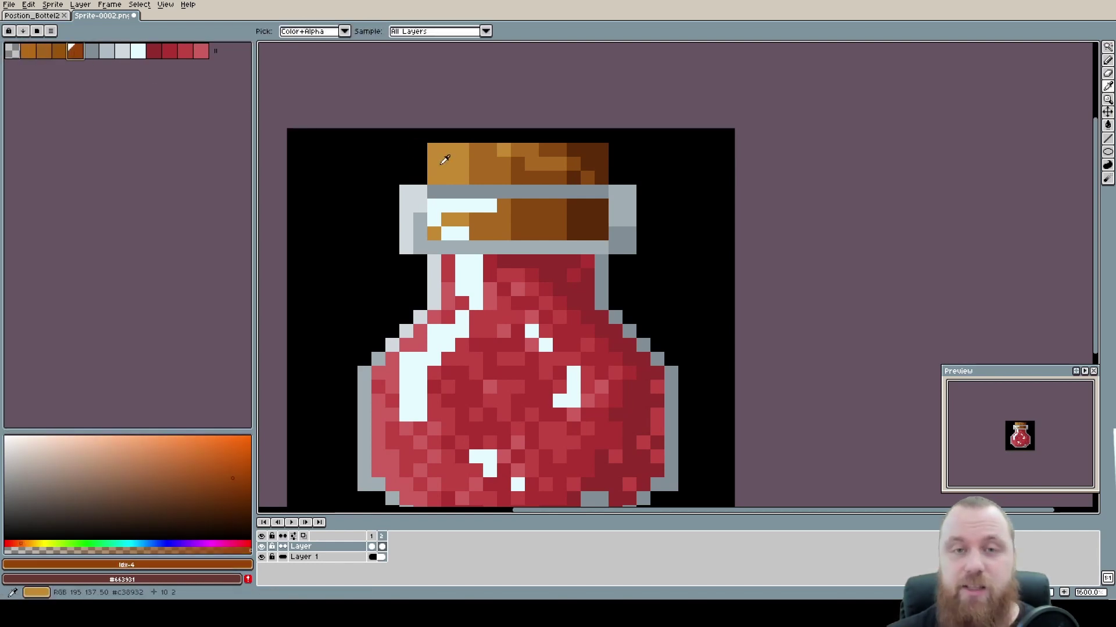
Sample the cork's four new browns again to compare them with the palette's original browns
{"action": "left_click", "coordinate": [441, 164]}
{"action": "left_click", "coordinate": [494, 173]}
{"action": "left_click", "coordinate": [529, 178]}
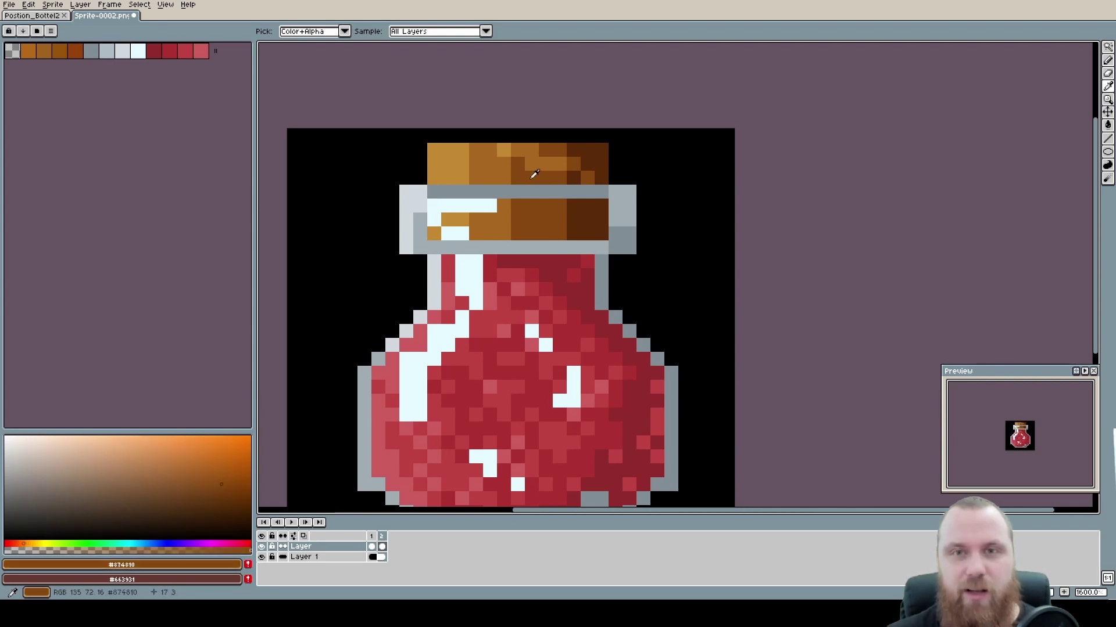
{"action": "left_click", "coordinate": [587, 153]}
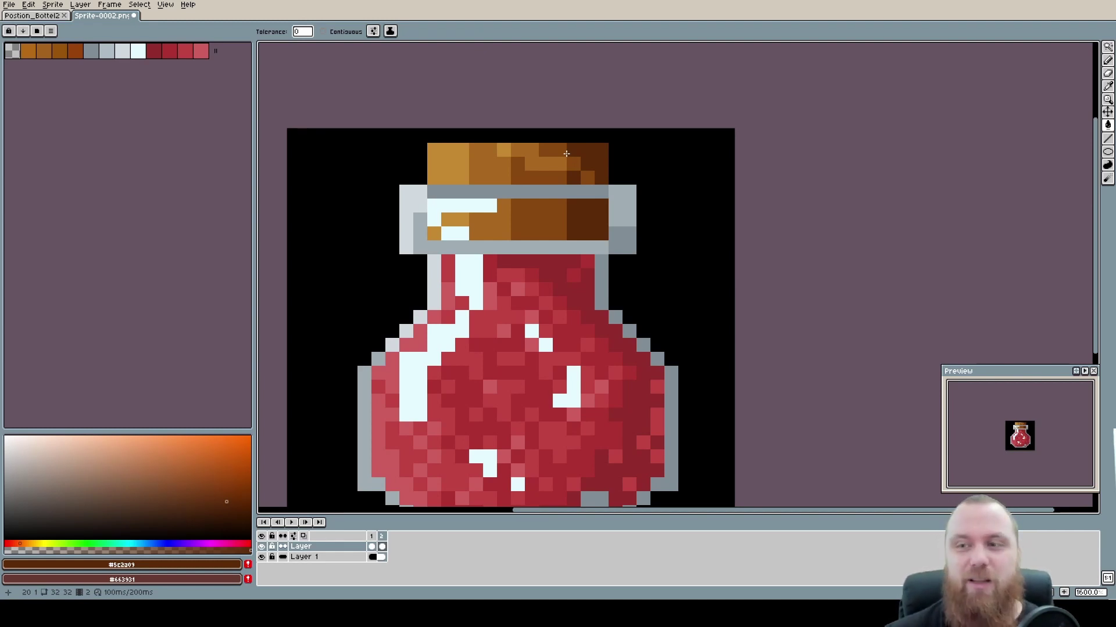
Sketch a light-brown circle outline 6 pixels wide beside the bottle's neck, with white pixels forming a shallow curve below it
{"action": "left_click_drag", "start_coordinate": [567, 153], "coordinate": [607, 98]}
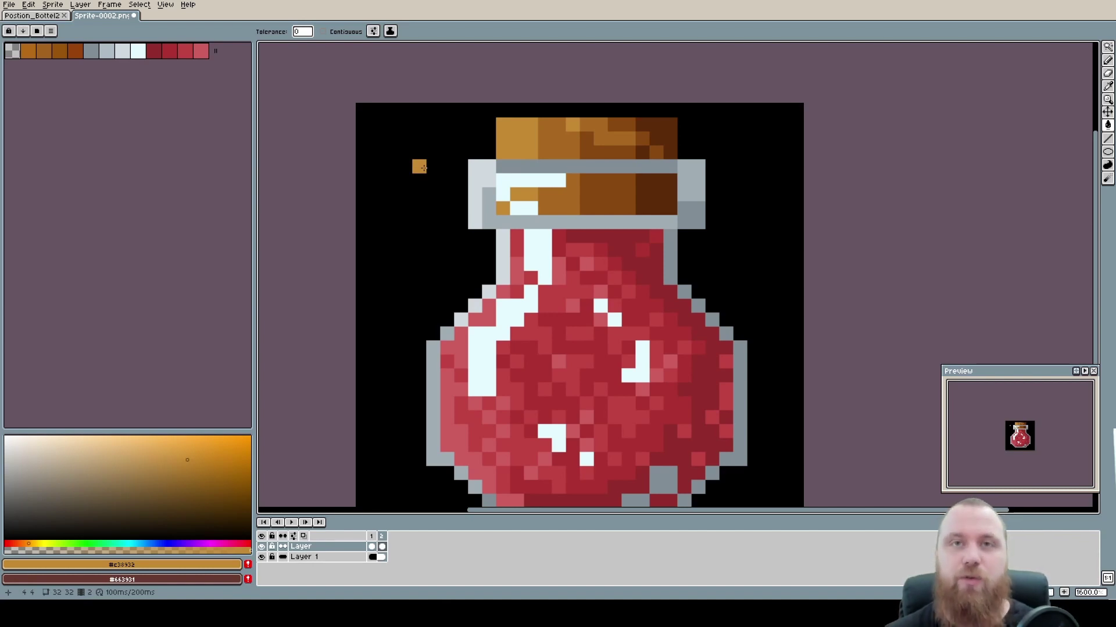
{"action": "left_click", "coordinate": [1107, 151]}
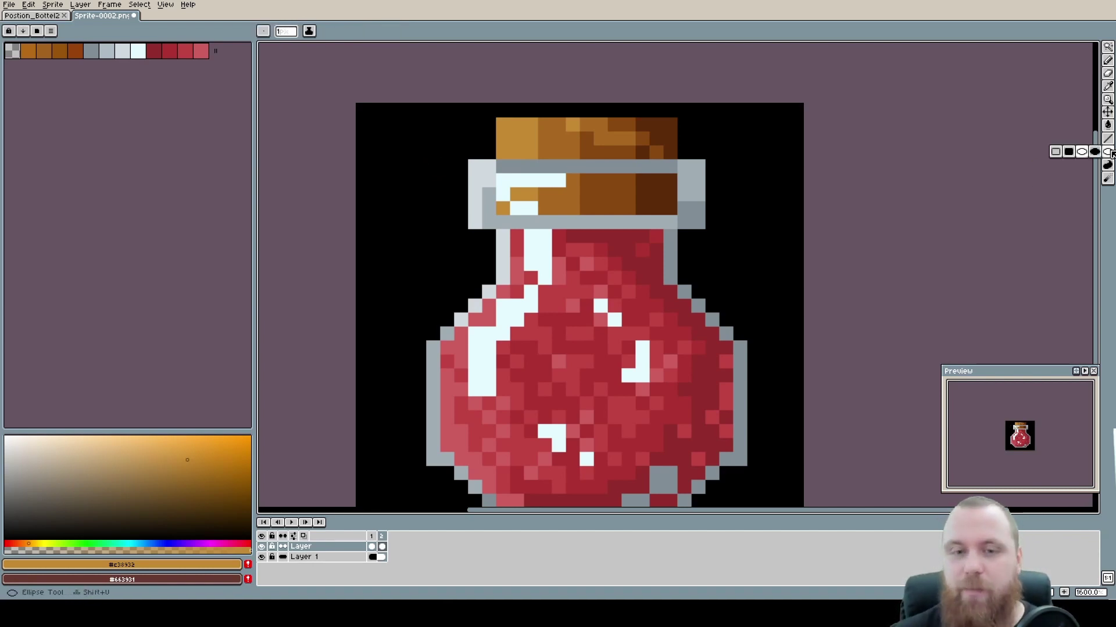
{"action": "left_click_drag", "start_coordinate": [376, 194], "coordinate": [445, 266]}
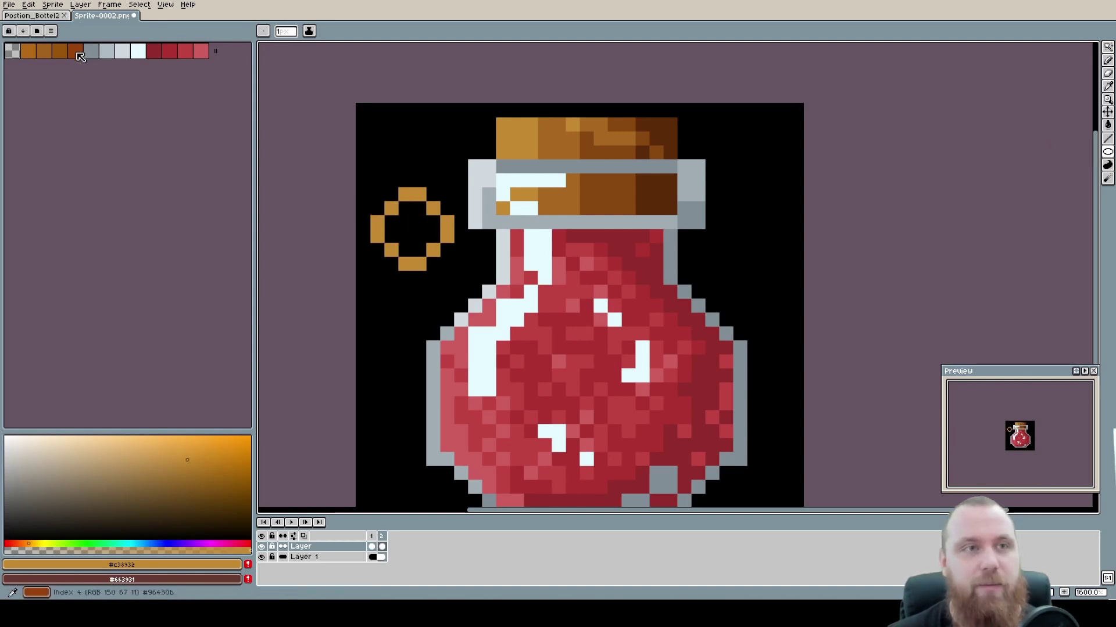
{"action": "left_click", "coordinate": [4, 437]}
{"action": "key", "text": "b"}
{"action": "left_click_drag", "start_coordinate": [405, 305], "coordinate": [419, 306]}
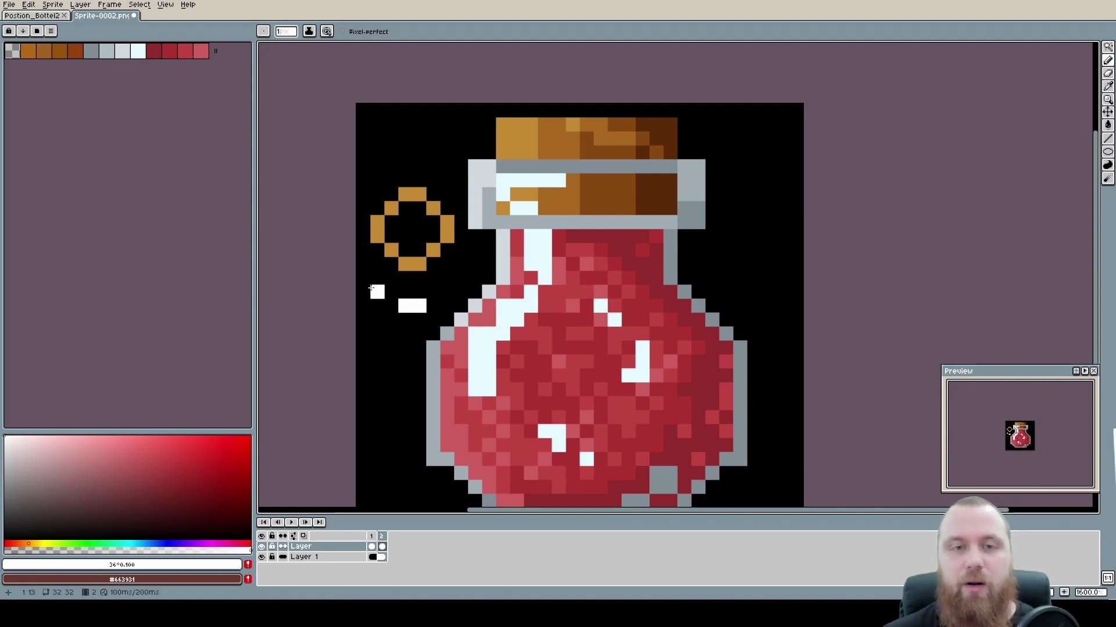
{"action": "left_click", "coordinate": [372, 294]}
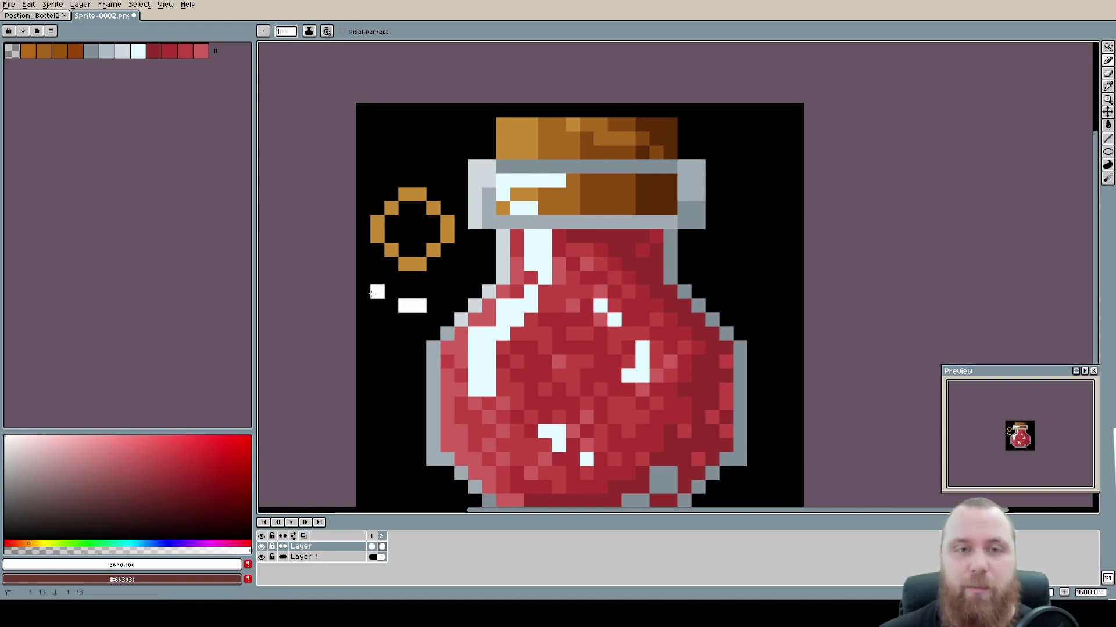
{"action": "left_click", "coordinate": [448, 291]}
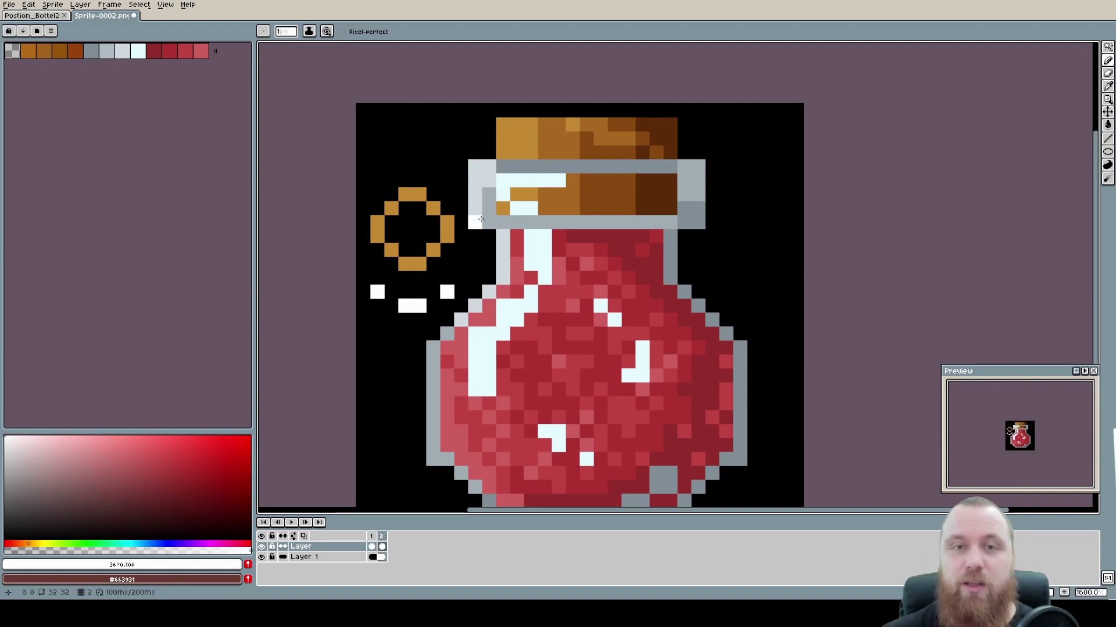
{"action": "left_click", "coordinate": [360, 232]}
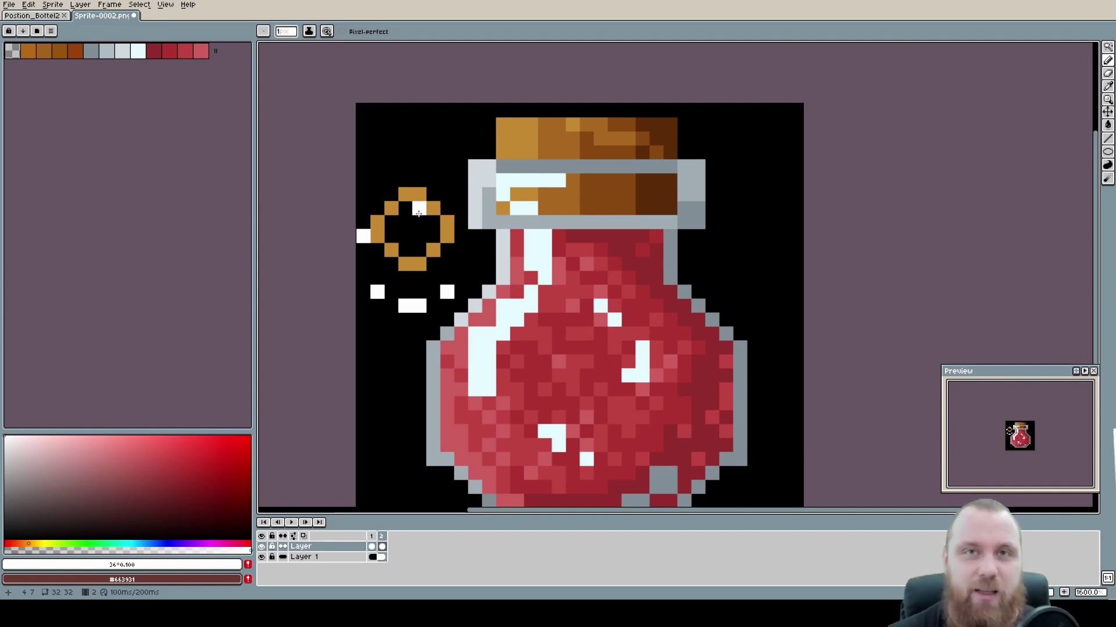
Undo the sketched circle and the white pixels around it
{"action": "key", "text": "ctrl+a"}
{"action": "key", "text": "Delete"}
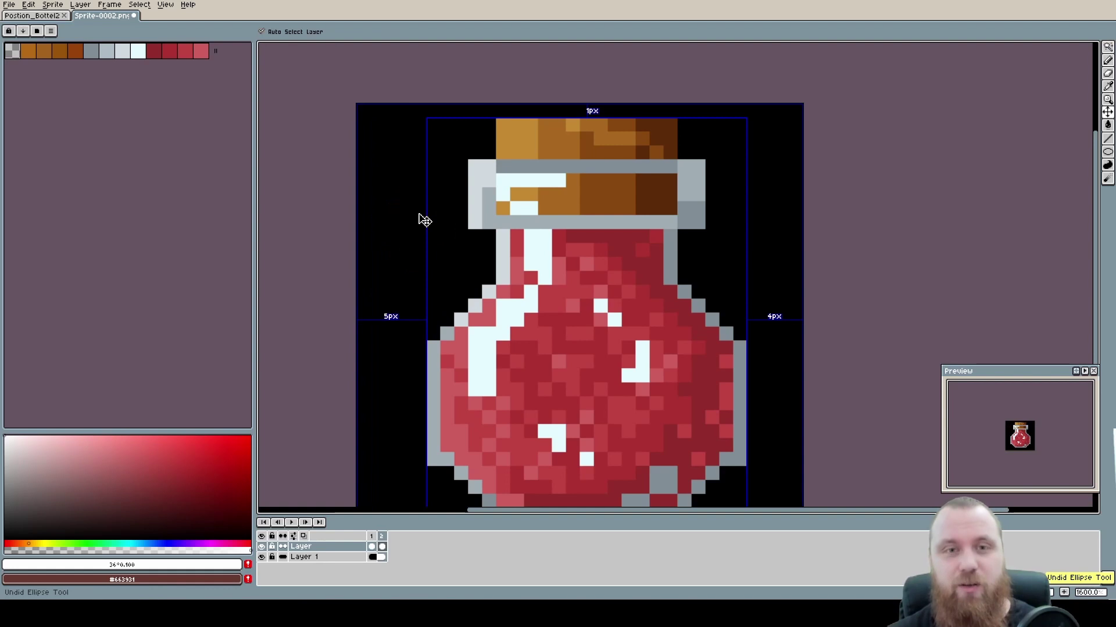
{"action": "key", "text": "ctrl+d"}
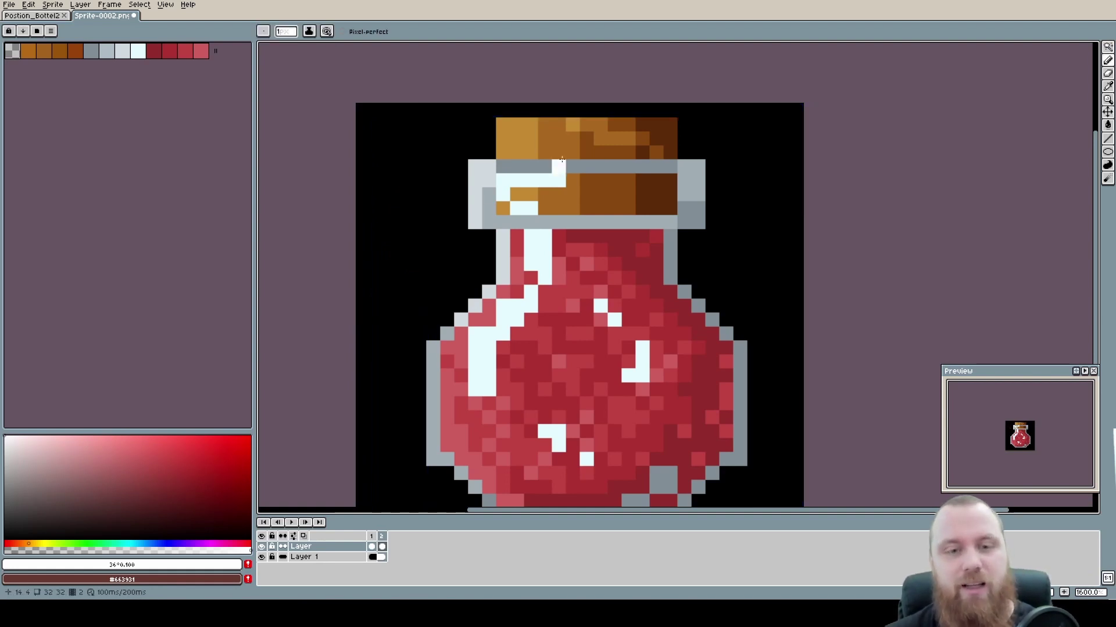
Extend the lightest brown band on the cork's upper section by one column and start shading its left side with the second-lightest brown
{"action": "scroll", "coordinate": [545, 153], "scroll_direction": "up", "scroll_amount": 3}
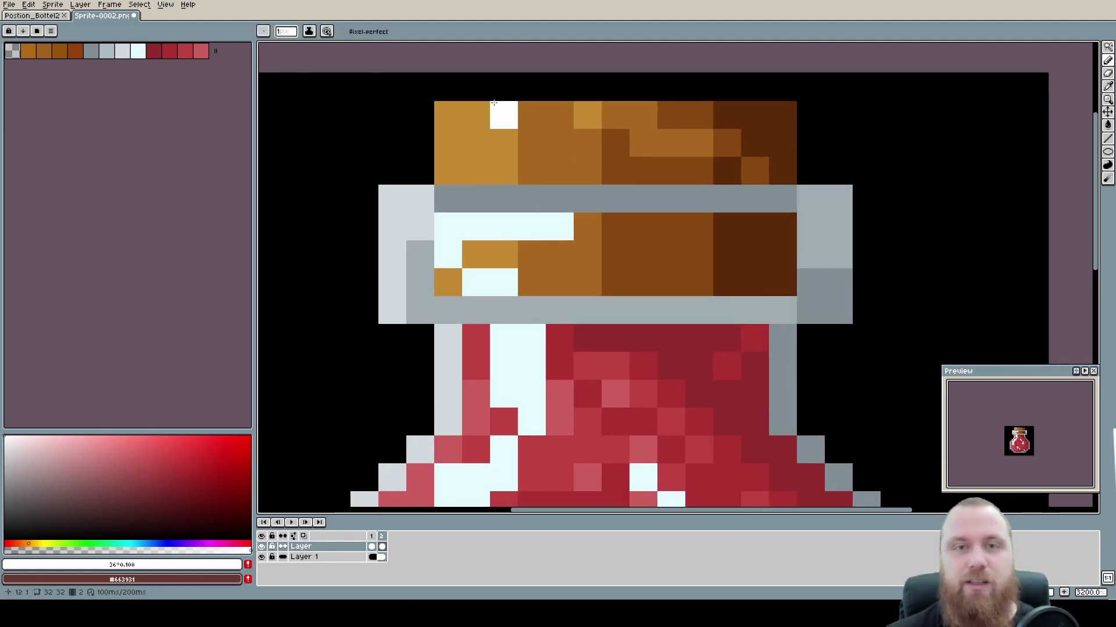
{"action": "scroll", "coordinate": [541, 363], "scroll_direction": "down", "scroll_amount": 1}
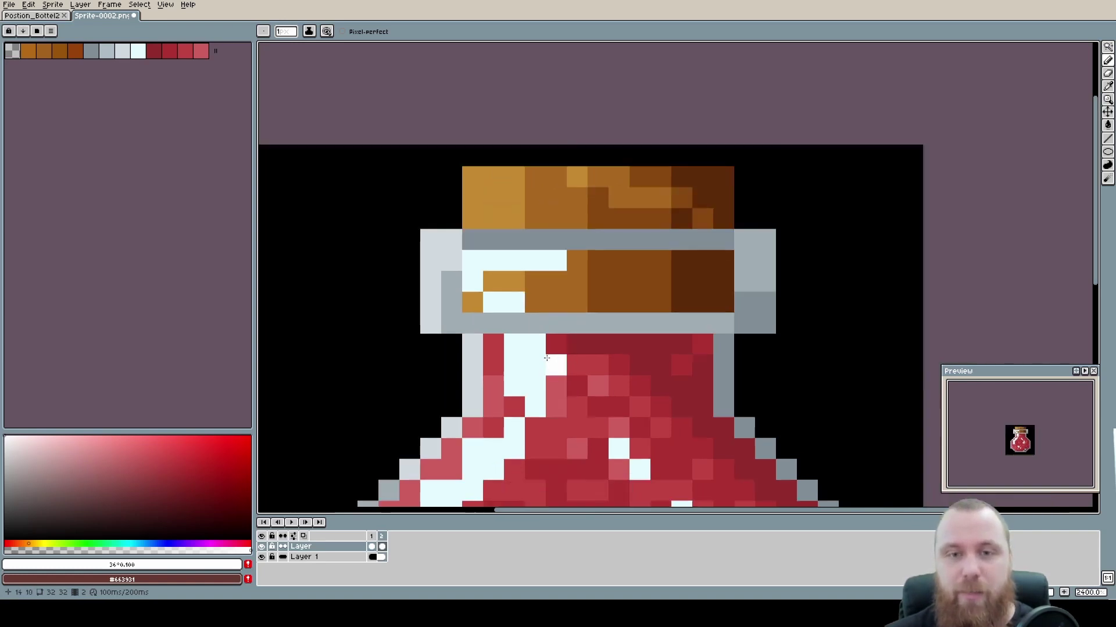
{"action": "left_click_drag", "start_coordinate": [546, 348], "coordinate": [581, 200]}
{"action": "scroll", "coordinate": [578, 312], "scroll_direction": "up", "scroll_amount": 3}
{"action": "left_click", "coordinate": [526, 290], "text": "alt"}
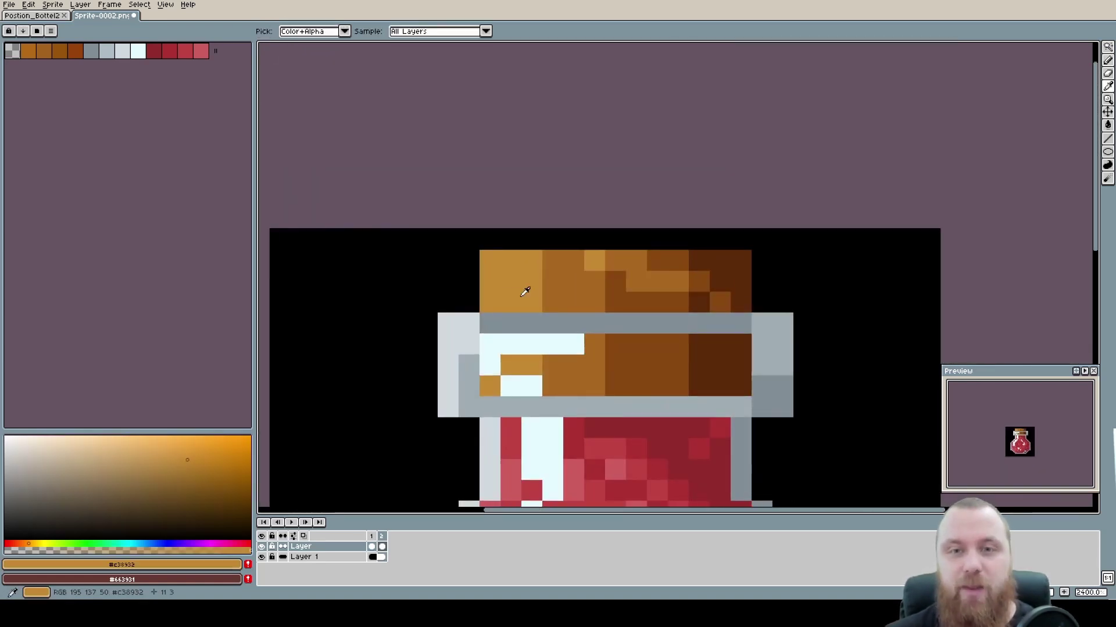
{"action": "left_click_drag", "start_coordinate": [542, 301], "coordinate": [543, 259]}
{"action": "left_click", "coordinate": [570, 286], "text": "alt"}
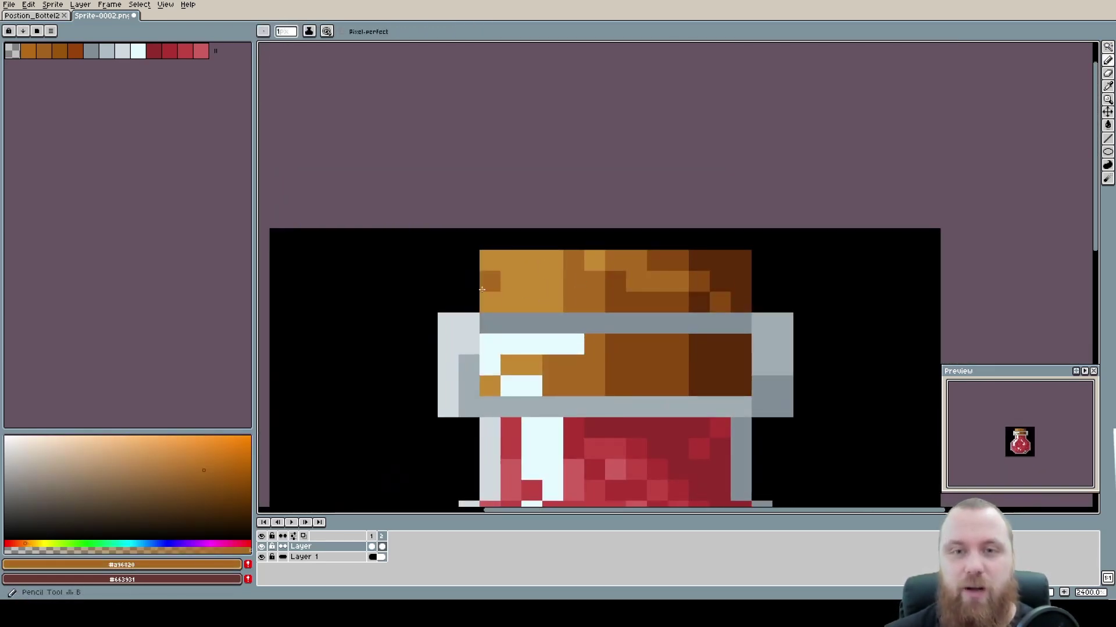
{"action": "mouse_move", "coordinate": [490, 305]}
{"action": "left_mouse_down"}
{"action": "mouse_move", "coordinate": [495, 273]}
{"action": "mouse_move", "coordinate": [468, 217]}
{"action": "mouse_move", "coordinate": [464, 254]}
{"action": "left_mouse_up"}
Darken the upper cork's left edge with the second-darkest brown and paint over stray pixels so the browns form clean vertical bands
{"action": "left_click", "coordinate": [535, 309], "text": "alt"}
{"action": "left_click", "coordinate": [579, 293], "text": "alt"}
{"action": "left_click", "coordinate": [594, 262]}
{"action": "left_click", "coordinate": [619, 286], "text": "alt"}
{"action": "left_click", "coordinate": [613, 264]}
{"action": "left_click", "coordinate": [549, 251], "text": "alt"}
{"action": "left_click_drag", "start_coordinate": [484, 255], "coordinate": [490, 207]}
{"action": "left_click", "coordinate": [589, 238], "text": "alt"}
{"action": "mouse_move", "coordinate": [610, 235]}
{"action": "left_mouse_down"}
{"action": "mouse_move", "coordinate": [612, 217]}
{"action": "mouse_move", "coordinate": [652, 234]}
{"action": "left_mouse_up"}
{"action": "left_click", "coordinate": [694, 233], "text": "alt"}
{"action": "left_click_drag", "start_coordinate": [694, 255], "coordinate": [680, 242]}
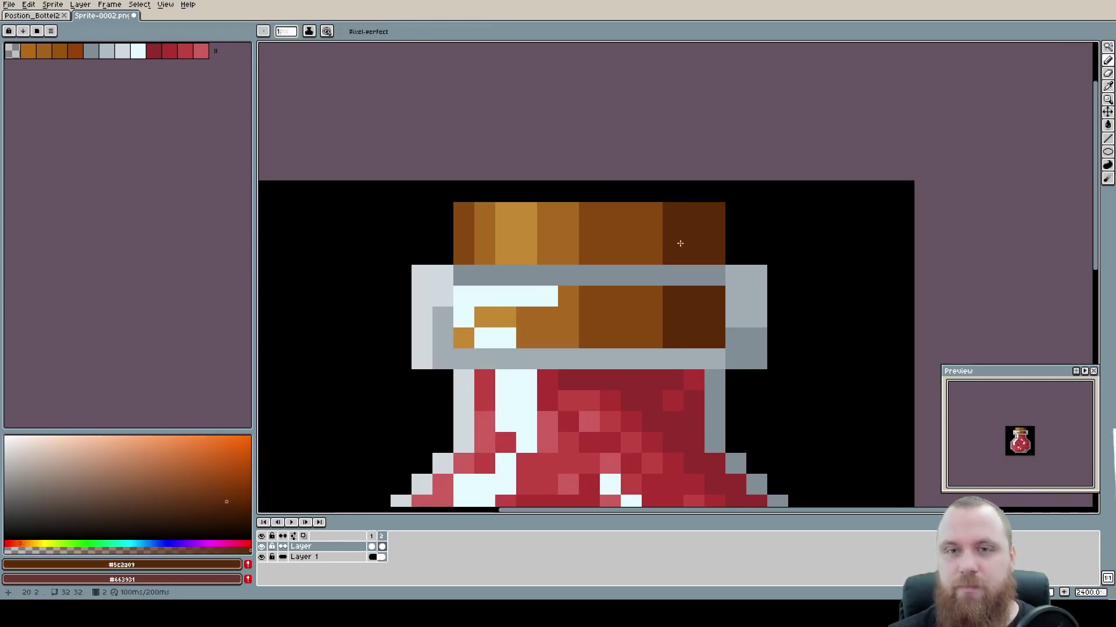
Continue the same vertical brown bands on the cork section behind the glass rim and shorten the white highlight there
{"action": "left_click", "coordinate": [531, 256], "text": "alt"}
{"action": "left_click_drag", "start_coordinate": [525, 317], "coordinate": [525, 338]}
{"action": "left_click", "coordinate": [674, 309], "text": "alt"}
{"action": "left_click", "coordinate": [463, 339]}
{"action": "left_click", "coordinate": [488, 316], "text": "alt"}
{"action": "left_click", "coordinate": [483, 339]}
{"action": "left_click", "coordinate": [468, 334], "text": "alt"}
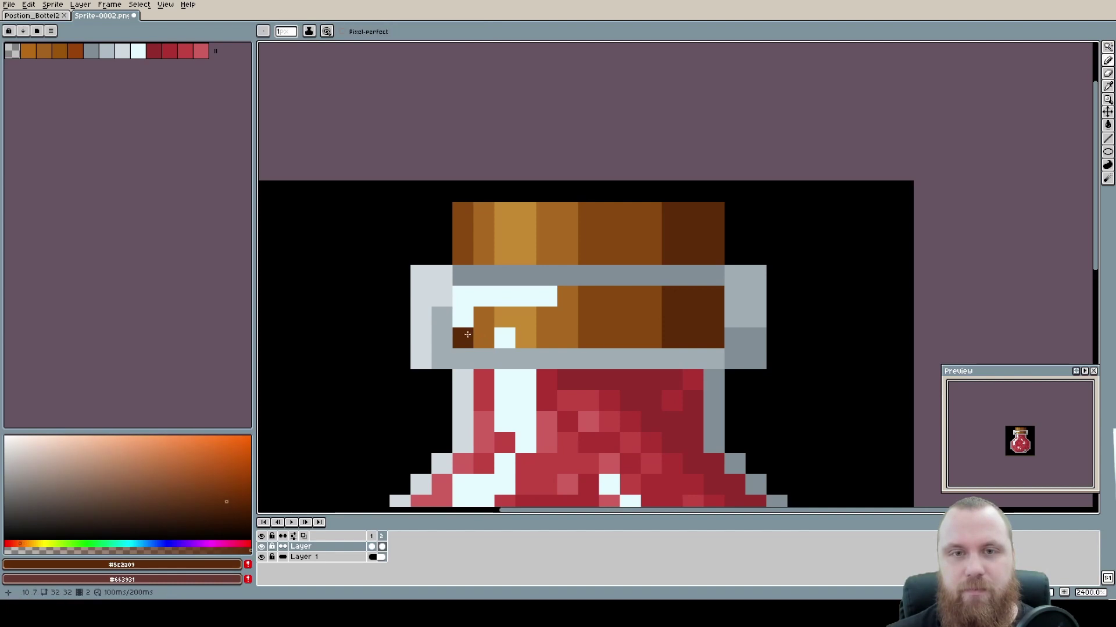
{"action": "left_click", "coordinate": [649, 312], "text": "alt"}
{"action": "scroll", "coordinate": [652, 308], "scroll_direction": "down", "scroll_amount": 2}
{"action": "scroll", "coordinate": [595, 289], "scroll_direction": "up", "scroll_amount": 2}
{"action": "left_click_drag", "start_coordinate": [463, 296], "coordinate": [463, 338]}
{"action": "left_click", "coordinate": [594, 290]}
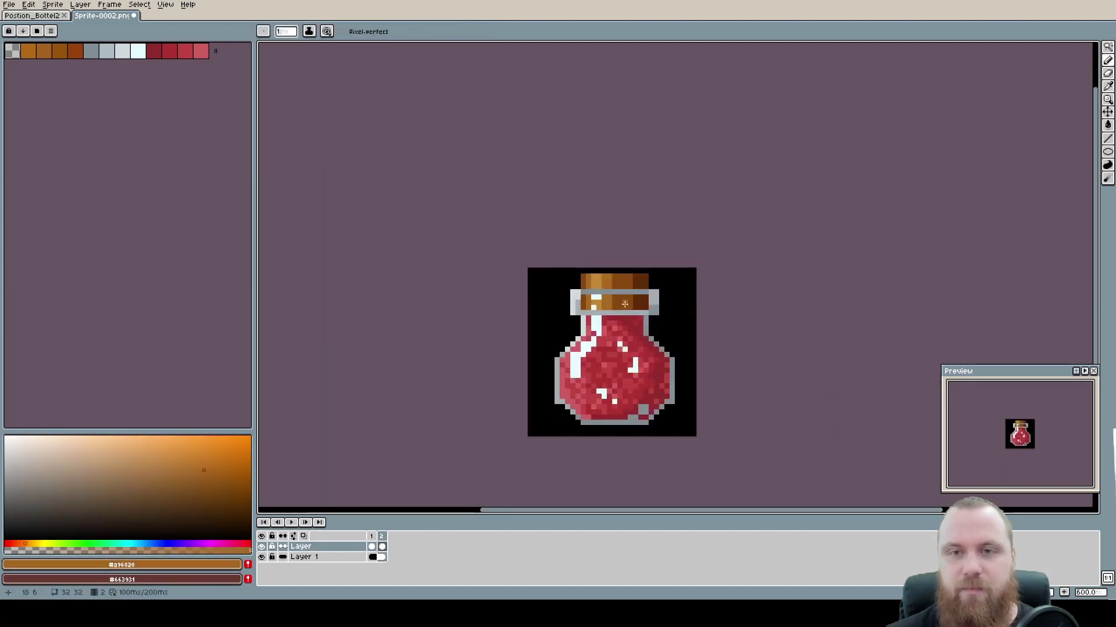
{"action": "scroll", "coordinate": [625, 304], "scroll_direction": "up", "scroll_amount": 3}
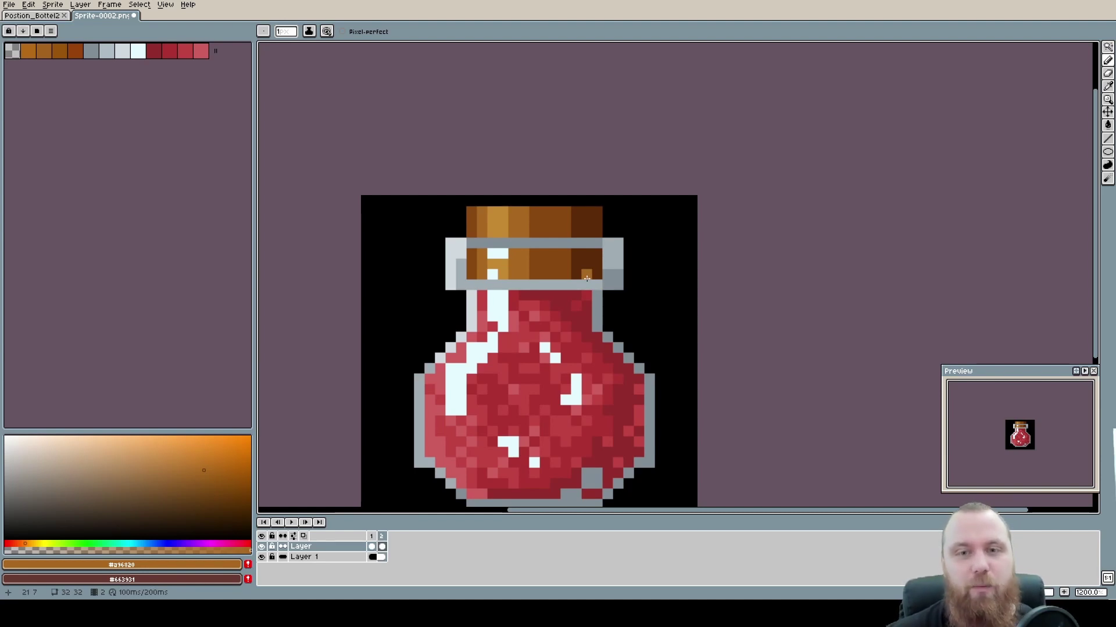
{"action": "left_click_drag", "start_coordinate": [590, 293], "coordinate": [583, 258]}
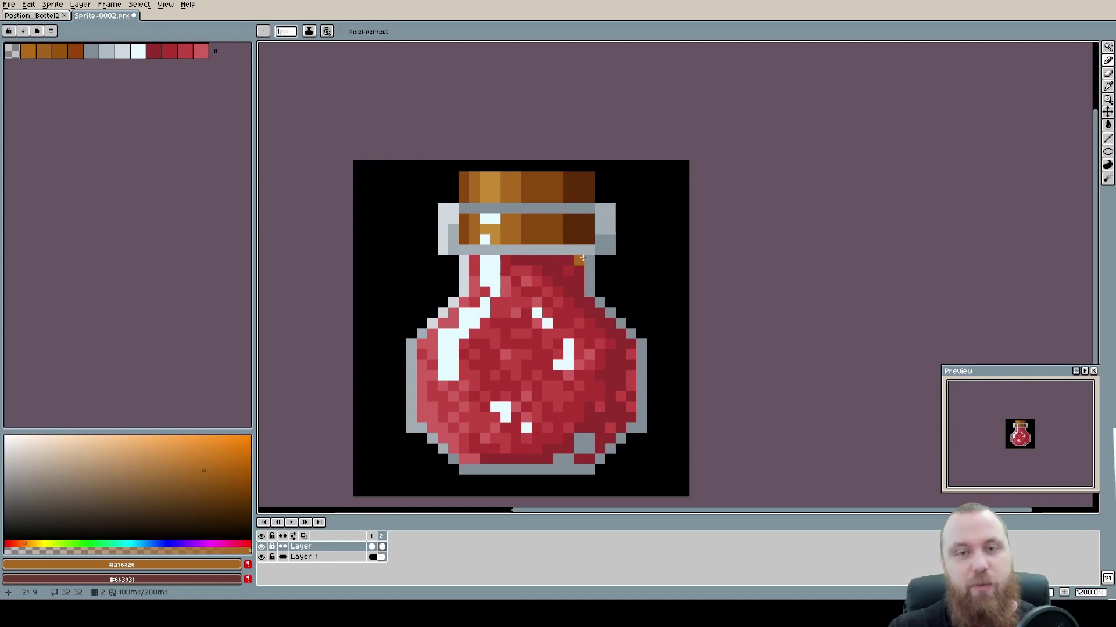
{"action": "scroll", "coordinate": [463, 437], "scroll_direction": "up", "scroll_amount": 4}
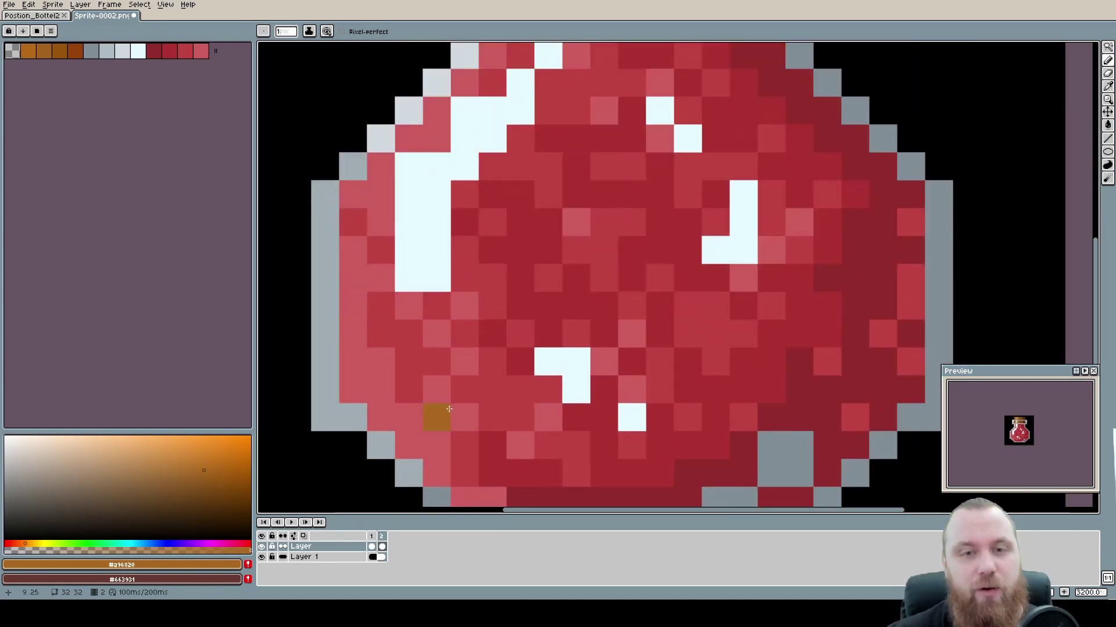
{"action": "scroll", "coordinate": [456, 395], "scroll_direction": "down", "scroll_amount": 3}
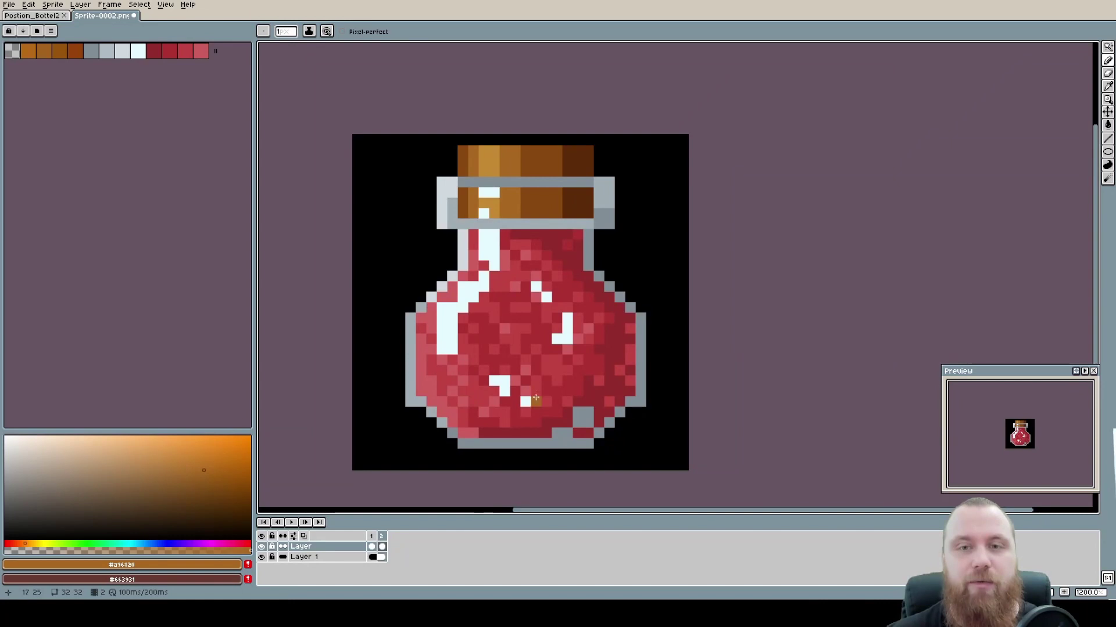
Dither the cork's middle brown bands with checkered pixels of both shades and spread the lightest brown along the top row
{"action": "left_click_drag", "start_coordinate": [527, 318], "coordinate": [531, 423]}
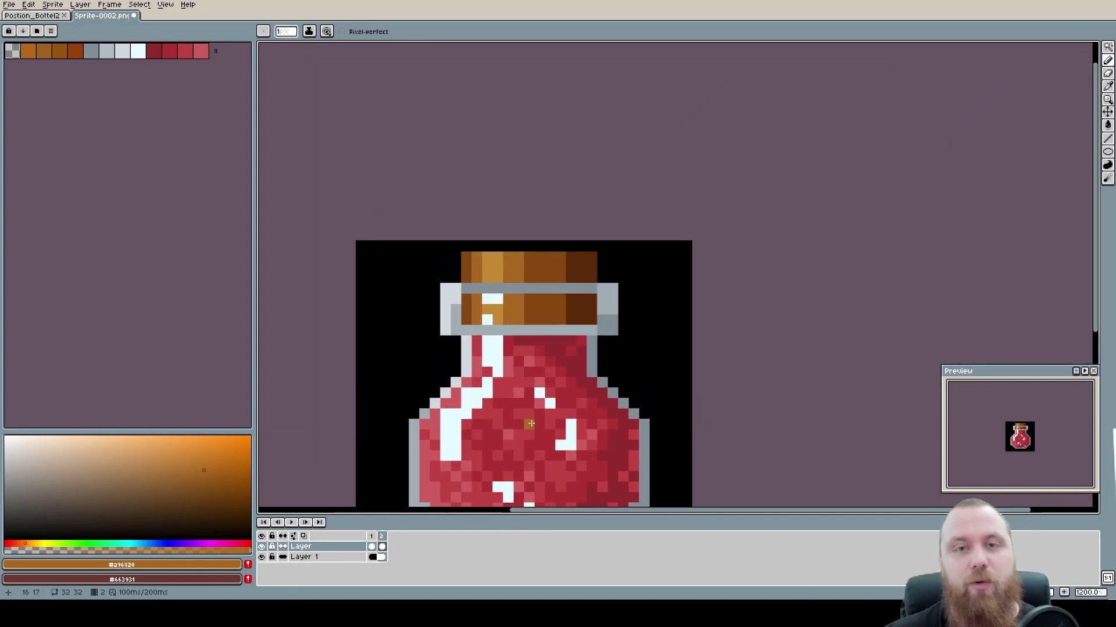
{"action": "left_click", "coordinate": [570, 257], "text": "alt"}
{"action": "left_click", "coordinate": [559, 256]}
{"action": "scroll", "coordinate": [557, 257], "scroll_direction": "up", "scroll_amount": 1}
{"action": "left_click", "coordinate": [551, 295]}
{"action": "left_click", "coordinate": [551, 337]}
{"action": "left_click", "coordinate": [551, 379]}
{"action": "left_click", "coordinate": [465, 371], "text": "alt"}
{"action": "left_click", "coordinate": [510, 379]}
{"action": "left_click", "coordinate": [489, 357]}
{"action": "left_click", "coordinate": [510, 295]}
{"action": "left_click", "coordinate": [488, 274]}
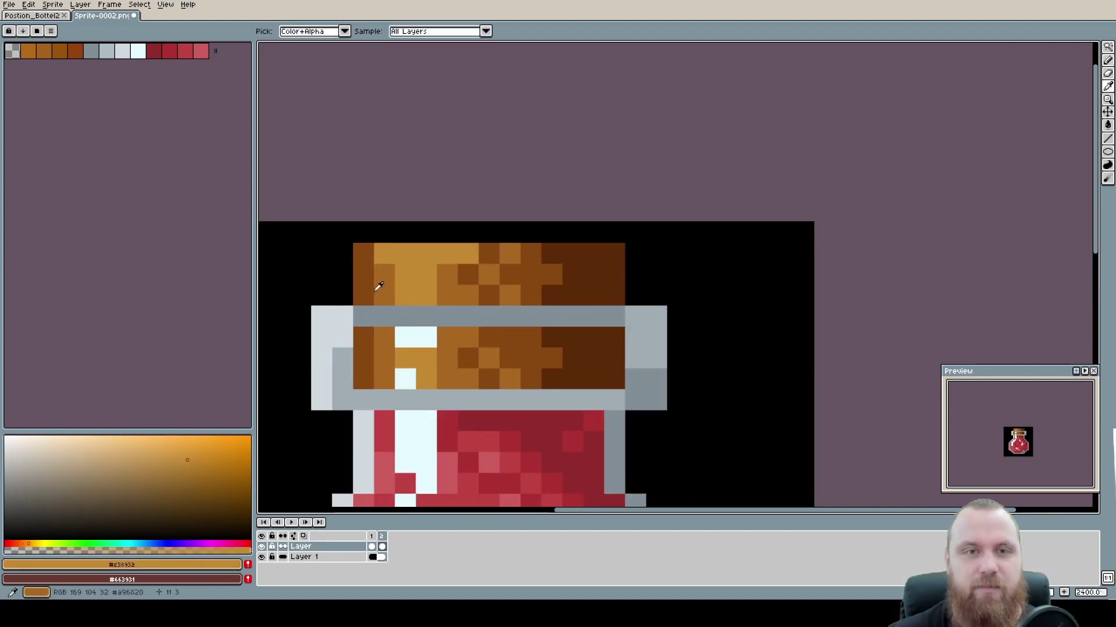
Refine the cork's texture by scattering pixels of neighbouring browns across its lightest and darkest band borders
{"action": "left_click", "coordinate": [528, 262]}
{"action": "left_click", "coordinate": [501, 261]}
{"action": "left_click", "coordinate": [514, 290]}
{"action": "left_click", "coordinate": [515, 345]}
{"action": "scroll", "coordinate": [553, 315], "scroll_direction": "down", "scroll_amount": 1}
{"action": "left_click", "coordinate": [547, 317], "text": "alt"}
{"action": "scroll", "coordinate": [511, 267], "scroll_direction": "up", "scroll_amount": 2}
{"action": "left_click", "coordinate": [520, 237], "text": "alt"}
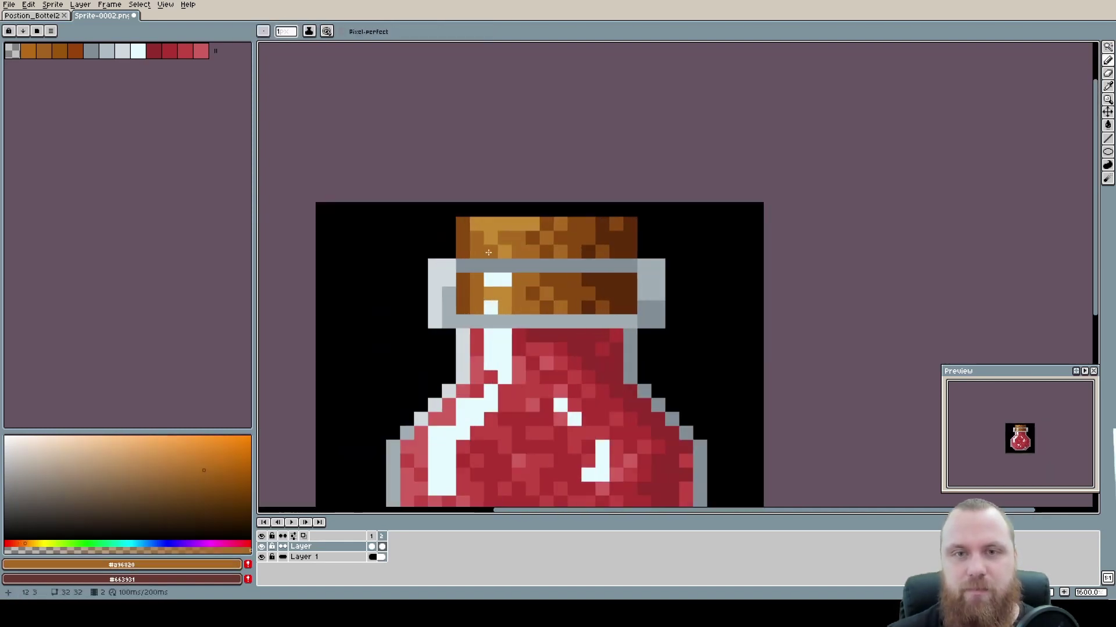
{"action": "left_click", "coordinate": [463, 247], "text": "alt"}
{"action": "left_click", "coordinate": [495, 282]}
{"action": "left_click", "coordinate": [495, 324]}
{"action": "scroll", "coordinate": [500, 256], "scroll_direction": "down", "scroll_amount": 3}
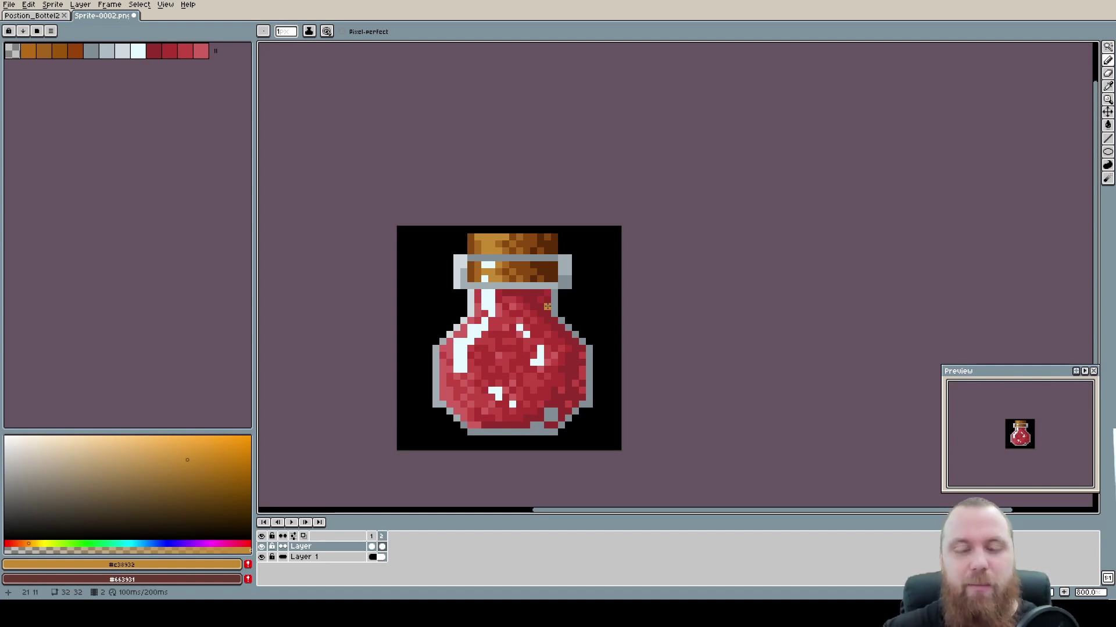
Fill the bottle's entire glass outline, including rim, neck, body and base, with the light grey from the palette
{"action": "scroll", "coordinate": [467, 266], "scroll_direction": "up", "scroll_amount": 5}
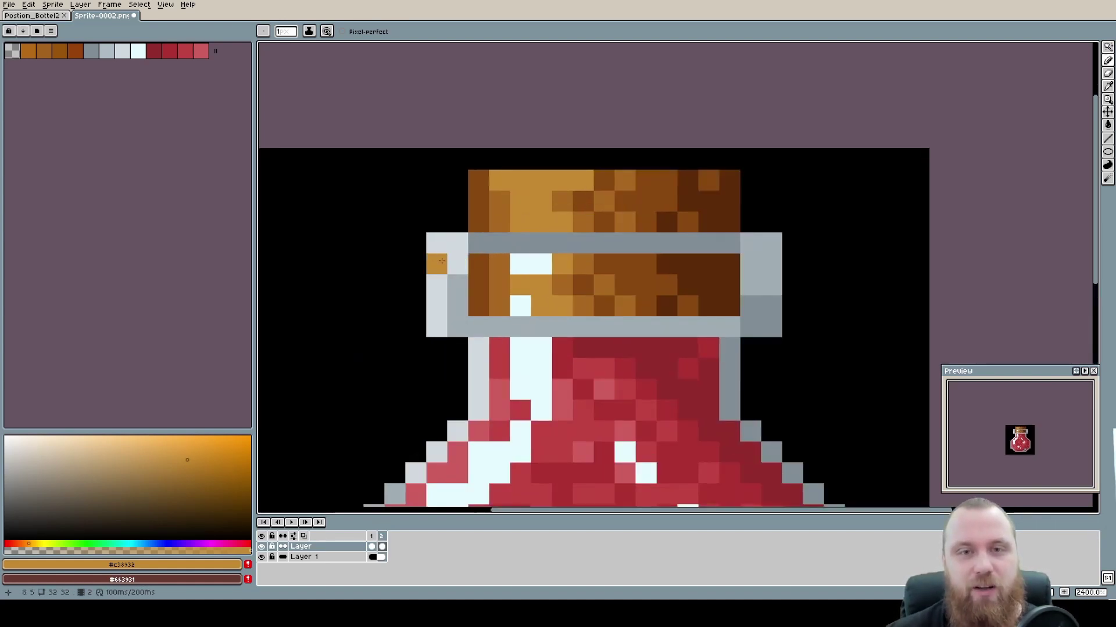
{"action": "left_click", "coordinate": [122, 51]}
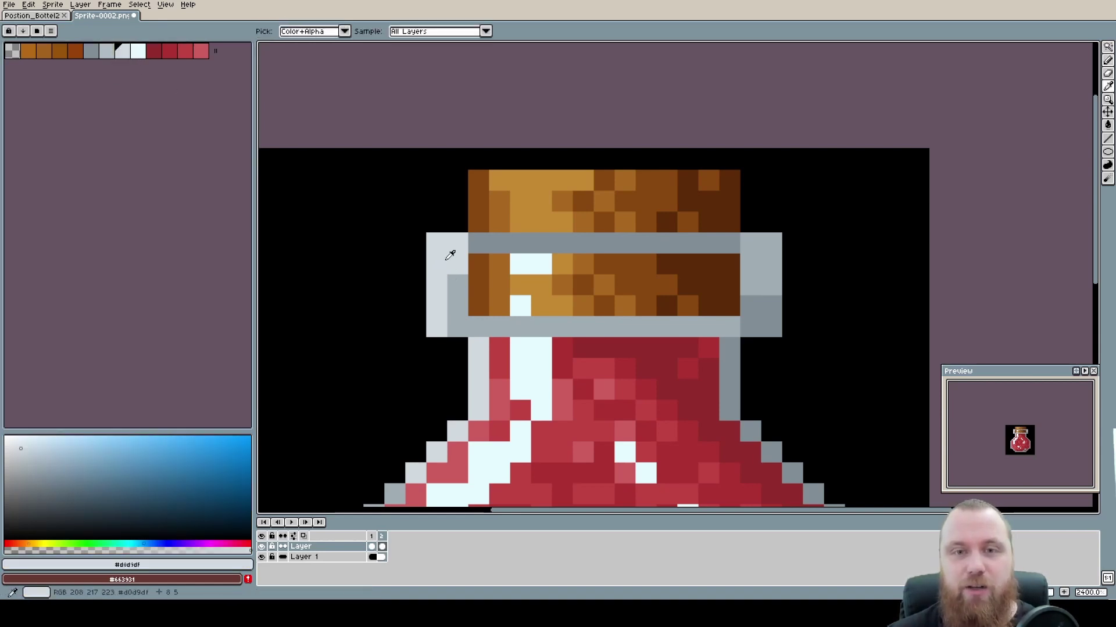
{"action": "scroll", "coordinate": [451, 255], "scroll_direction": "down", "scroll_amount": 3}
{"action": "scroll", "coordinate": [419, 248], "scroll_direction": "up", "scroll_amount": 1}
{"action": "key", "text": "g"}
{"action": "left_click", "coordinate": [423, 261]}
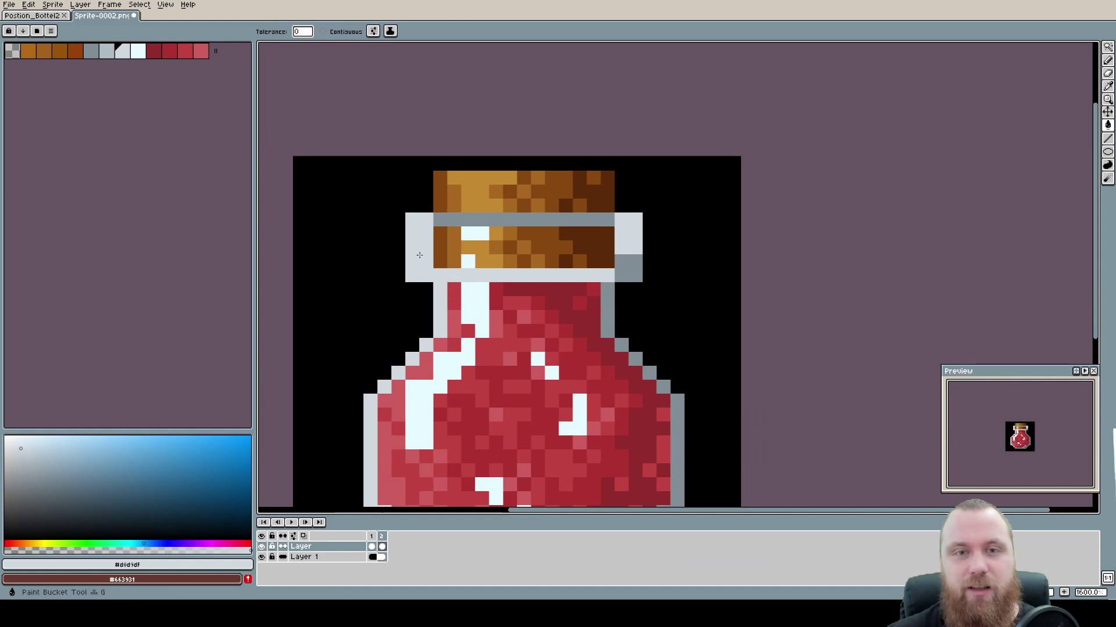
{"action": "left_click", "coordinate": [482, 220]}
{"action": "scroll", "coordinate": [603, 294], "scroll_direction": "down", "scroll_amount": 2}
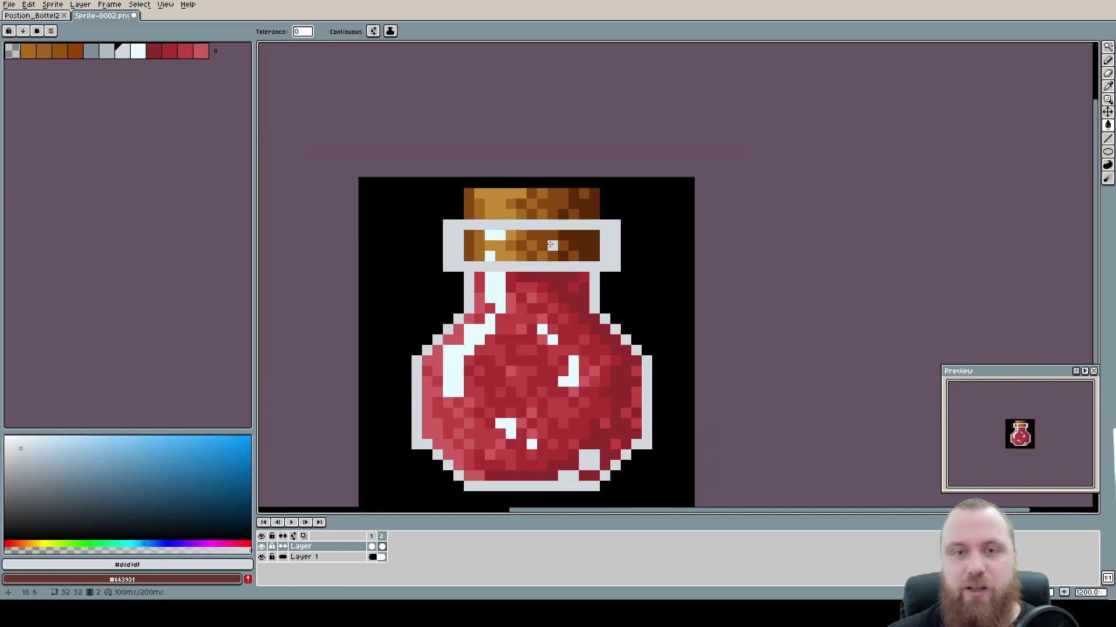
{"action": "scroll", "coordinate": [496, 214], "scroll_direction": "up", "scroll_amount": 1}
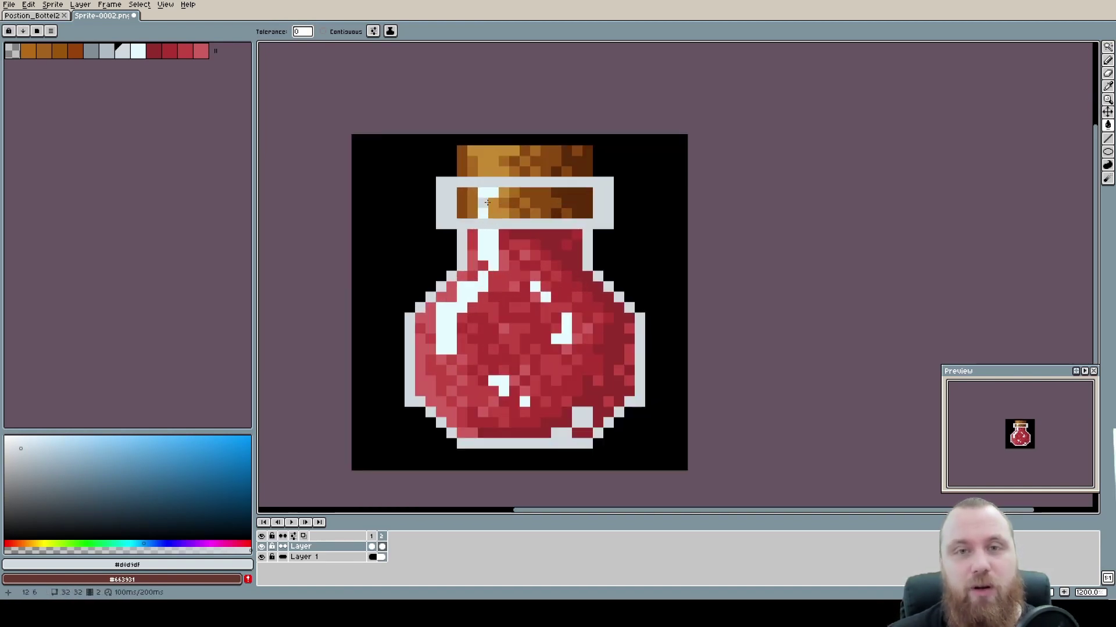
{"action": "scroll", "coordinate": [497, 216], "scroll_direction": "up", "scroll_amount": 1}
Extend the white highlight across the upper and lower bands of the glass rim, three pixels wide on each
{"action": "left_click", "coordinate": [91, 52]}
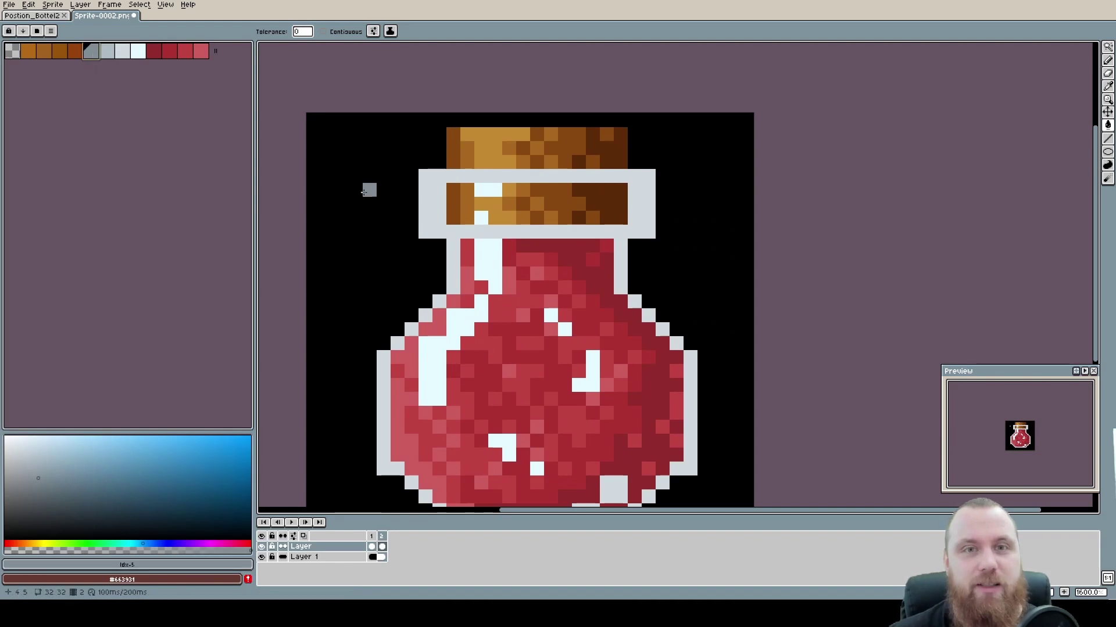
{"action": "left_click_drag", "start_coordinate": [504, 227], "coordinate": [495, 199]}
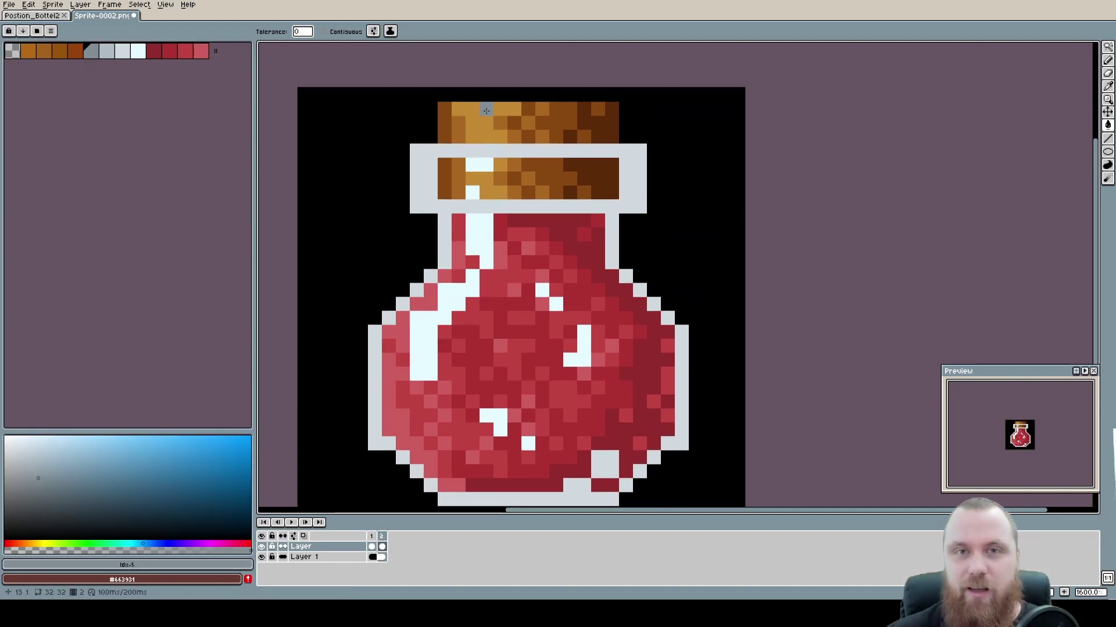
{"action": "scroll", "coordinate": [485, 164], "scroll_direction": "up", "scroll_amount": 3}
{"action": "key", "text": "i"}
{"action": "left_click", "coordinate": [482, 252], "text": "alt"}
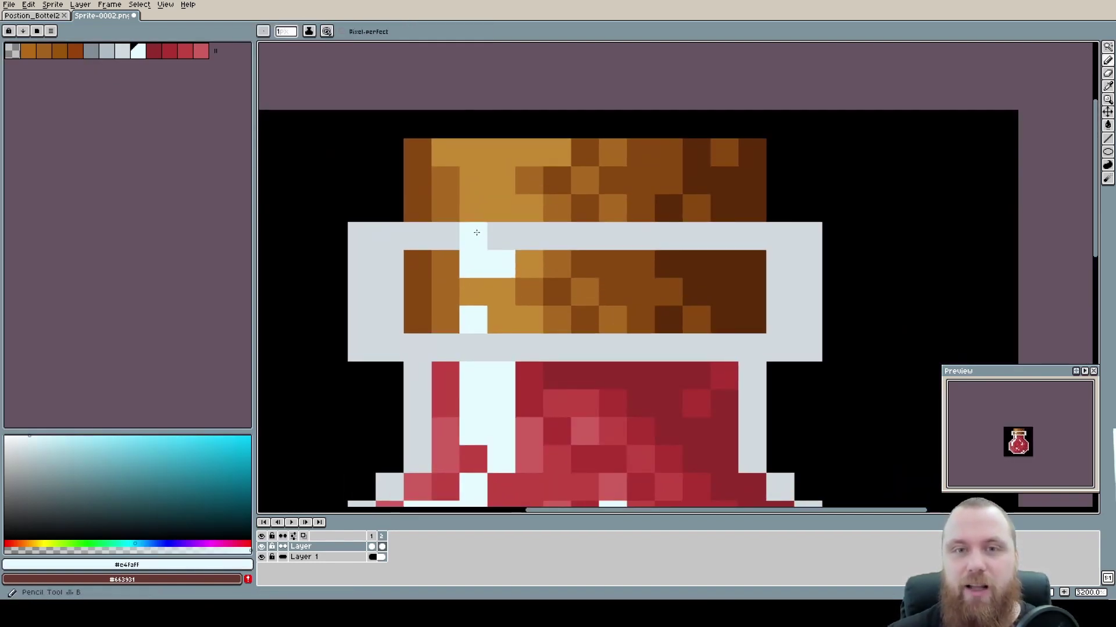
{"action": "left_click_drag", "start_coordinate": [477, 234], "coordinate": [501, 233]}
{"action": "left_click_drag", "start_coordinate": [475, 344], "coordinate": [528, 347]}
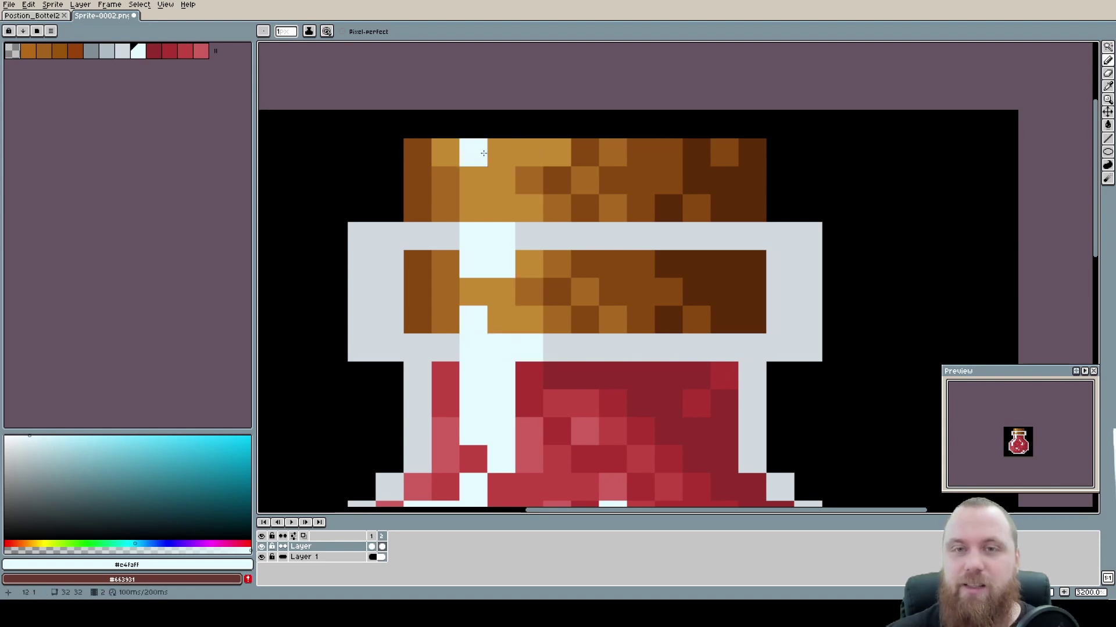
{"action": "left_click", "coordinate": [483, 290]}
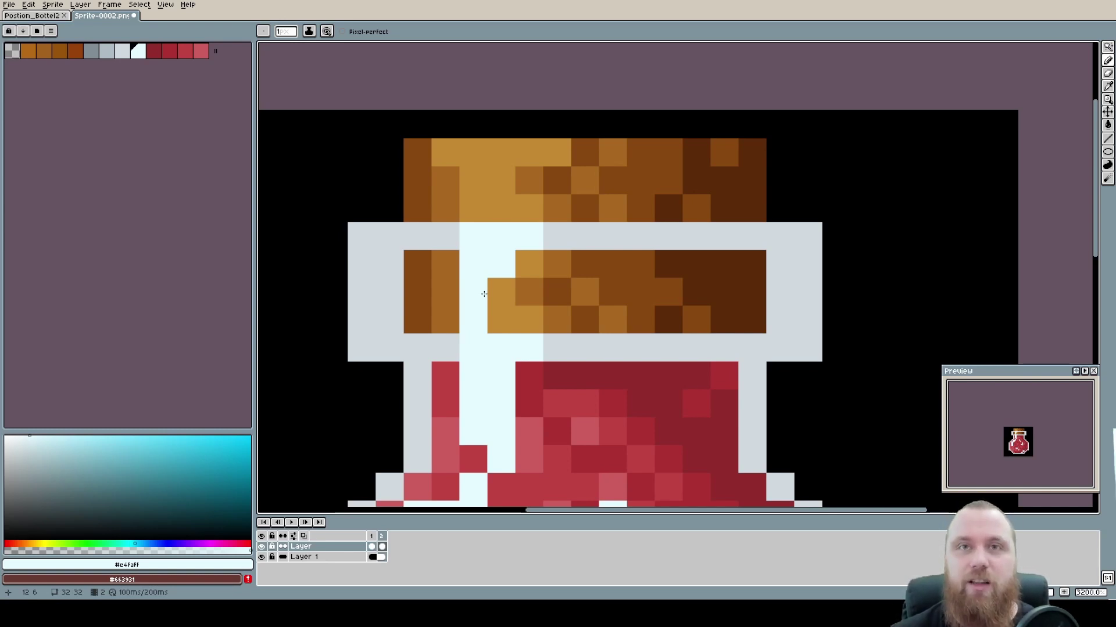
{"action": "scroll", "coordinate": [483, 294], "scroll_direction": "down", "scroll_amount": 1}
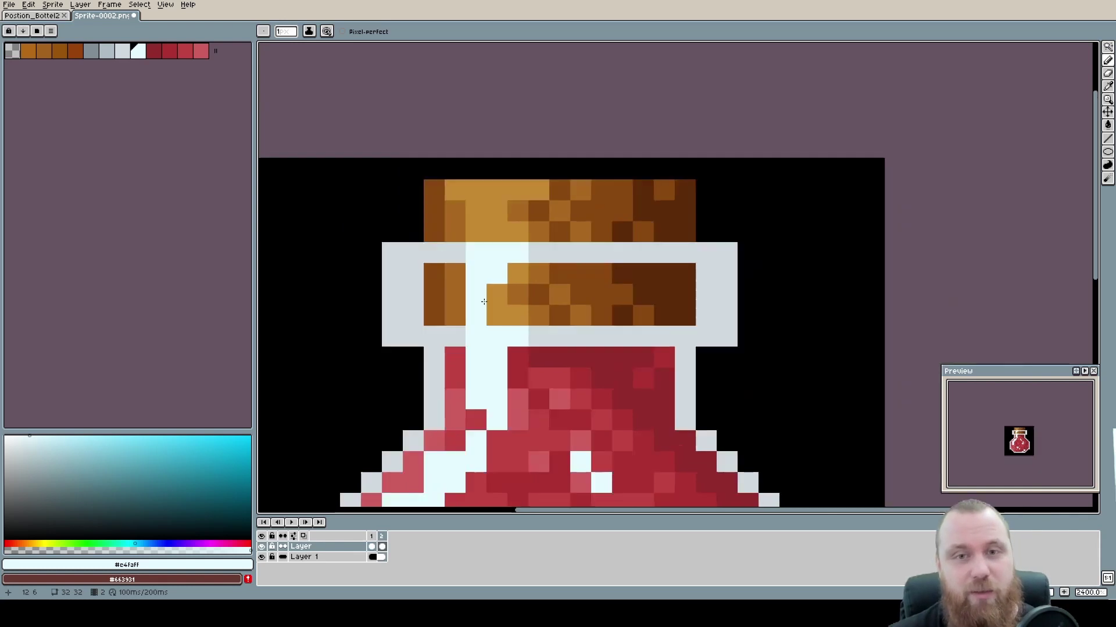
{"action": "left_click_drag", "start_coordinate": [483, 294], "coordinate": [501, 258]}
{"action": "left_click", "coordinate": [474, 214], "text": "alt"}
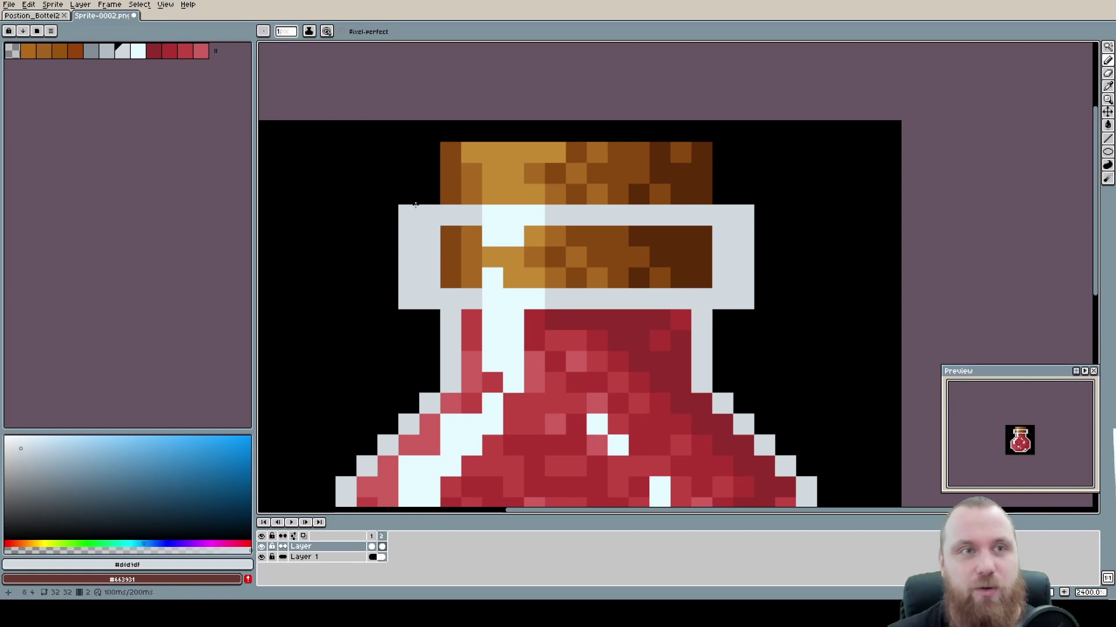
Shade the rim on both sides of the highlight with mid grey, keeping light grey on its outer left edge and beside the highlight
{"action": "left_click", "coordinate": [122, 53]}
{"action": "left_click", "coordinate": [107, 51]}
{"action": "mouse_move", "coordinate": [471, 214]}
{"action": "left_mouse_down"}
{"action": "mouse_move", "coordinate": [406, 227]}
{"action": "mouse_move", "coordinate": [494, 188]}
{"action": "mouse_move", "coordinate": [430, 220]}
{"action": "mouse_move", "coordinate": [448, 217]}
{"action": "mouse_move", "coordinate": [435, 215]}
{"action": "mouse_move", "coordinate": [451, 299]}
{"action": "left_mouse_up"}
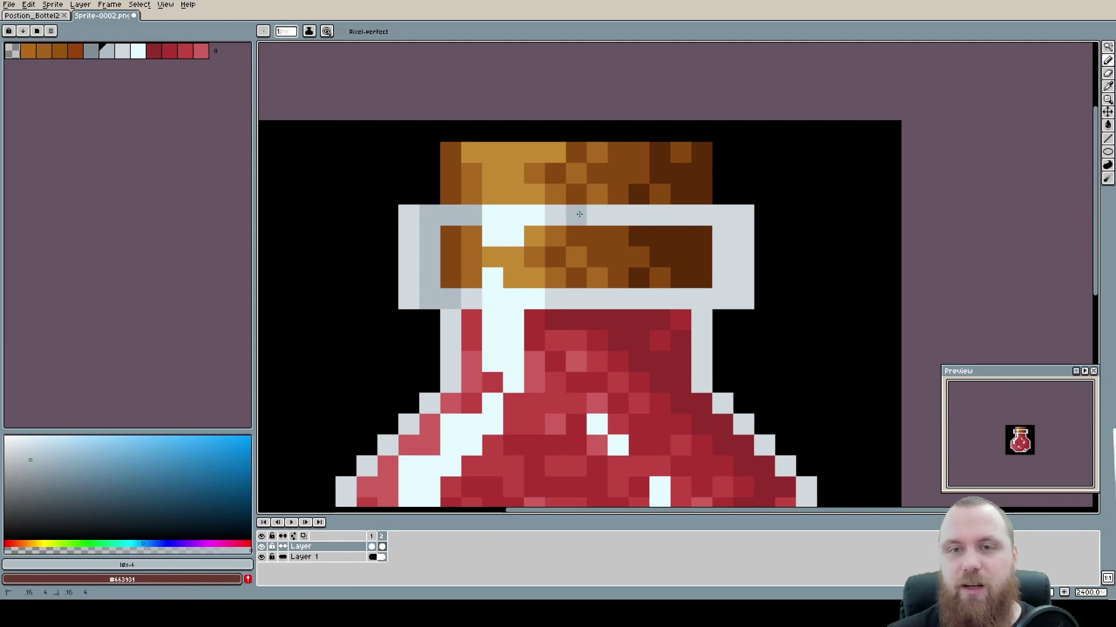
{"action": "left_click_drag", "start_coordinate": [579, 214], "coordinate": [703, 215]}
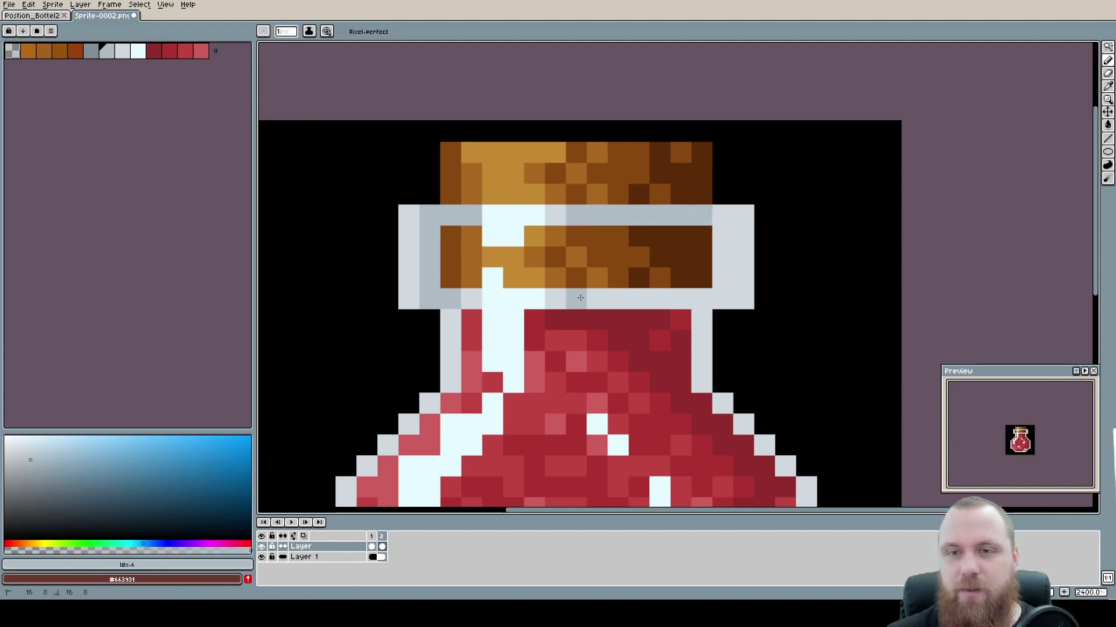
{"action": "mouse_move", "coordinate": [580, 298]}
{"action": "left_mouse_down"}
{"action": "mouse_move", "coordinate": [715, 299]}
{"action": "mouse_move", "coordinate": [745, 260]}
{"action": "mouse_move", "coordinate": [737, 211]}
{"action": "mouse_move", "coordinate": [723, 278]}
{"action": "left_mouse_up"}
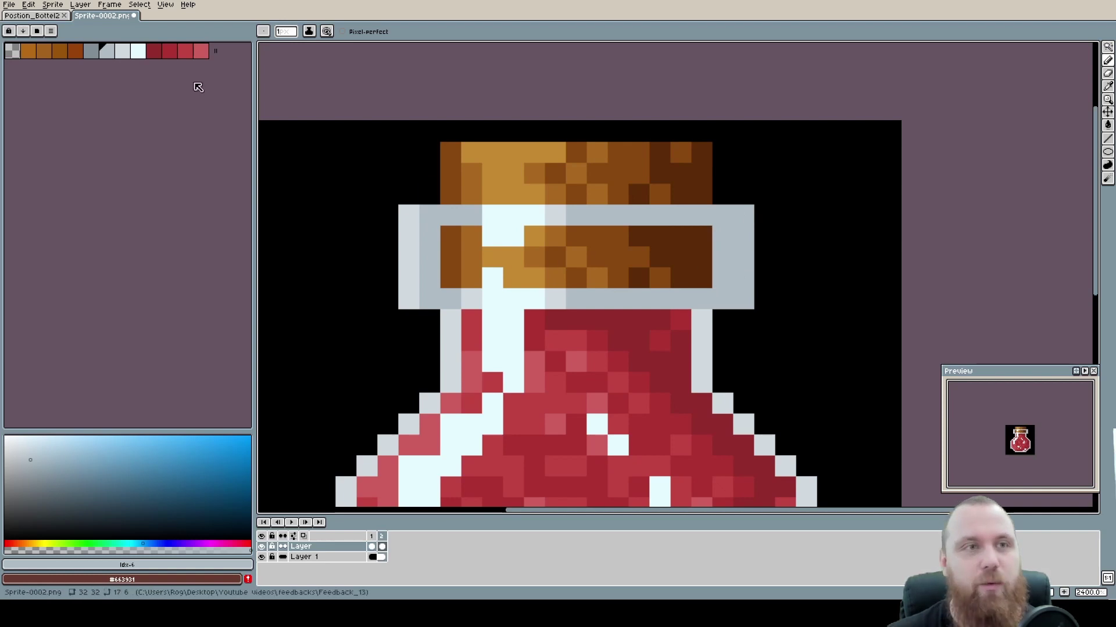
Paint the right part of the rim with the darkest grey and darken the neck's outline pixels directly beneath the rim
{"action": "left_click", "coordinate": [91, 51]}
{"action": "mouse_move", "coordinate": [636, 215]}
{"action": "left_mouse_down"}
{"action": "mouse_move", "coordinate": [736, 221]}
{"action": "mouse_move", "coordinate": [745, 252]}
{"action": "mouse_move", "coordinate": [729, 284]}
{"action": "mouse_move", "coordinate": [726, 246]}
{"action": "mouse_move", "coordinate": [728, 291]}
{"action": "mouse_move", "coordinate": [739, 293]}
{"action": "mouse_move", "coordinate": [642, 293]}
{"action": "left_mouse_up"}
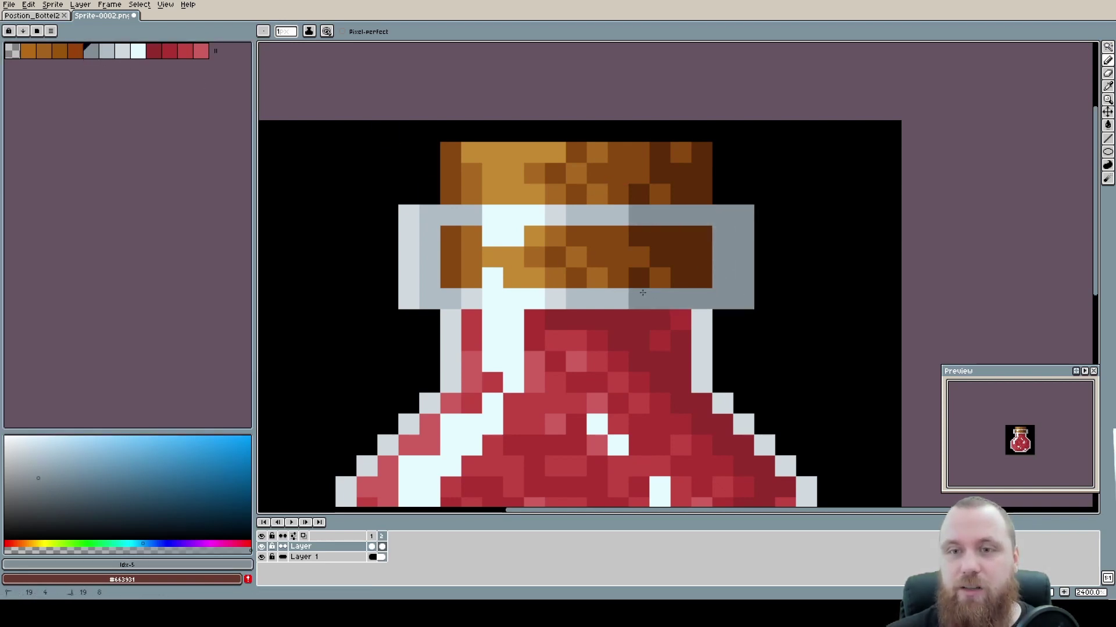
{"action": "left_click_drag", "start_coordinate": [702, 320], "coordinate": [657, 249]}
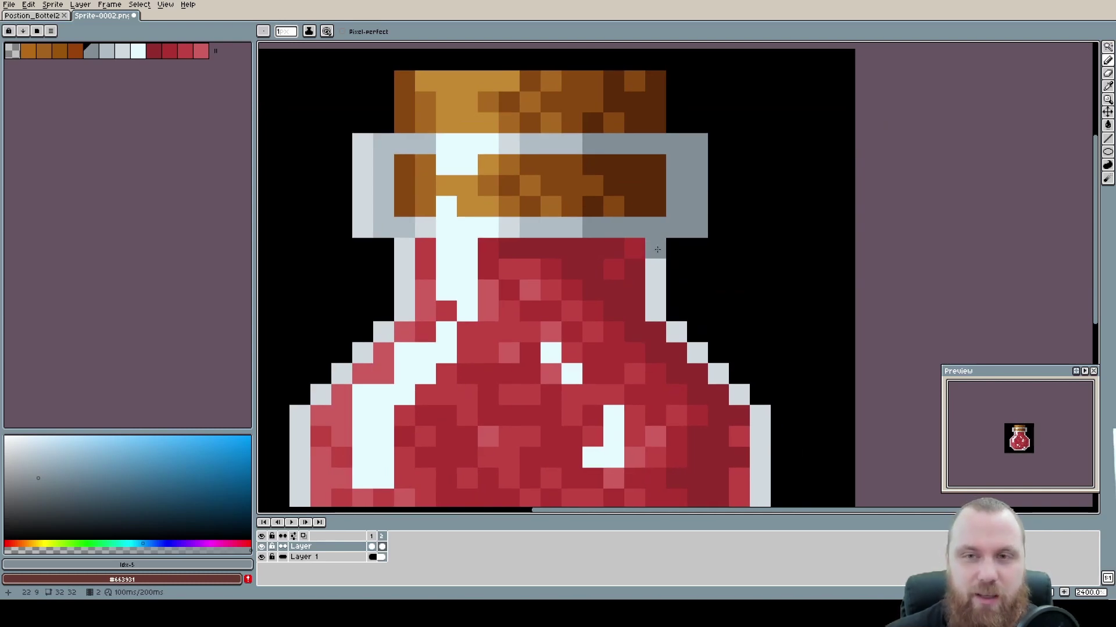
{"action": "left_click", "coordinate": [405, 249]}
{"action": "left_click_drag", "start_coordinate": [422, 232], "coordinate": [512, 251]}
{"action": "scroll", "coordinate": [511, 251], "scroll_direction": "down", "scroll_amount": 5}
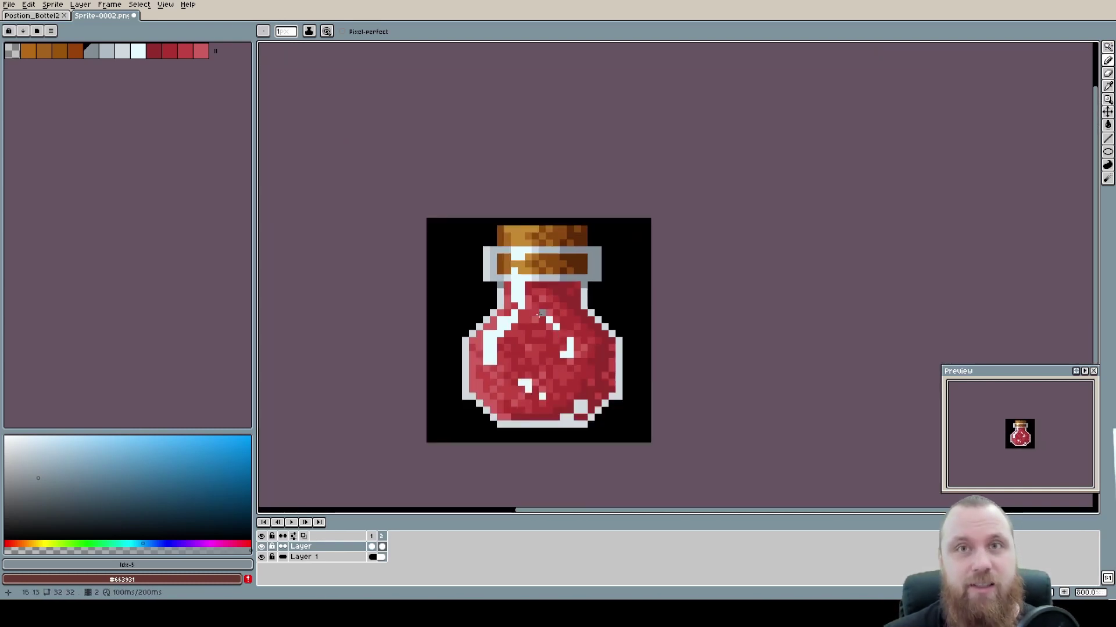
{"action": "scroll", "coordinate": [540, 314], "scroll_direction": "up", "scroll_amount": 4}
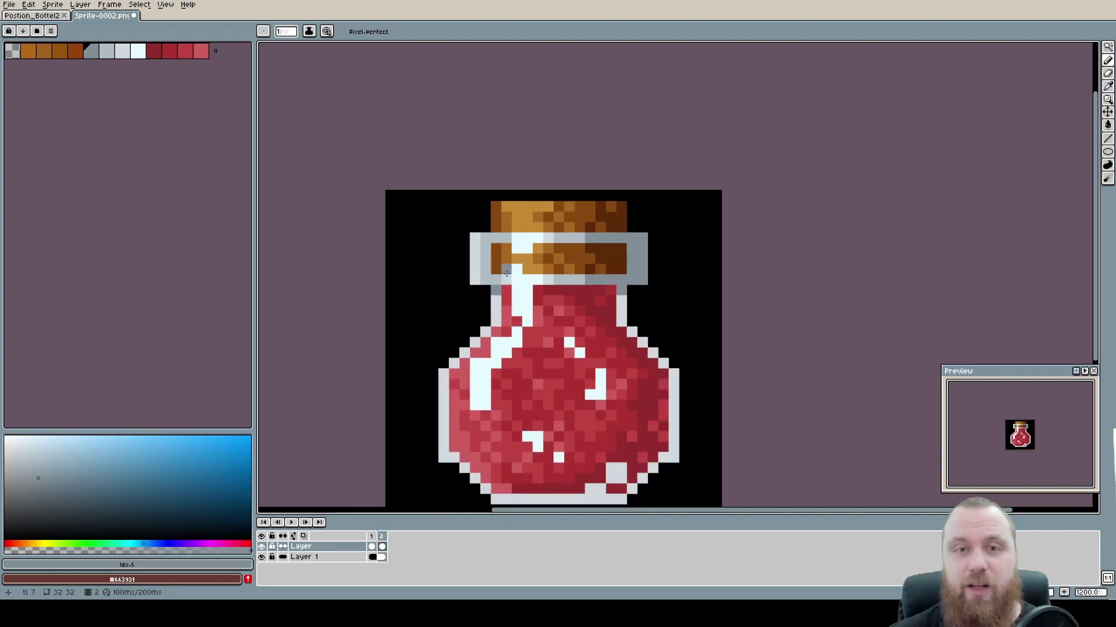
Darken the rim's outermost left column with the darkest grey and touch up the neck's outline pixel under the rim's right side
{"action": "left_click", "coordinate": [659, 290], "text": "alt"}
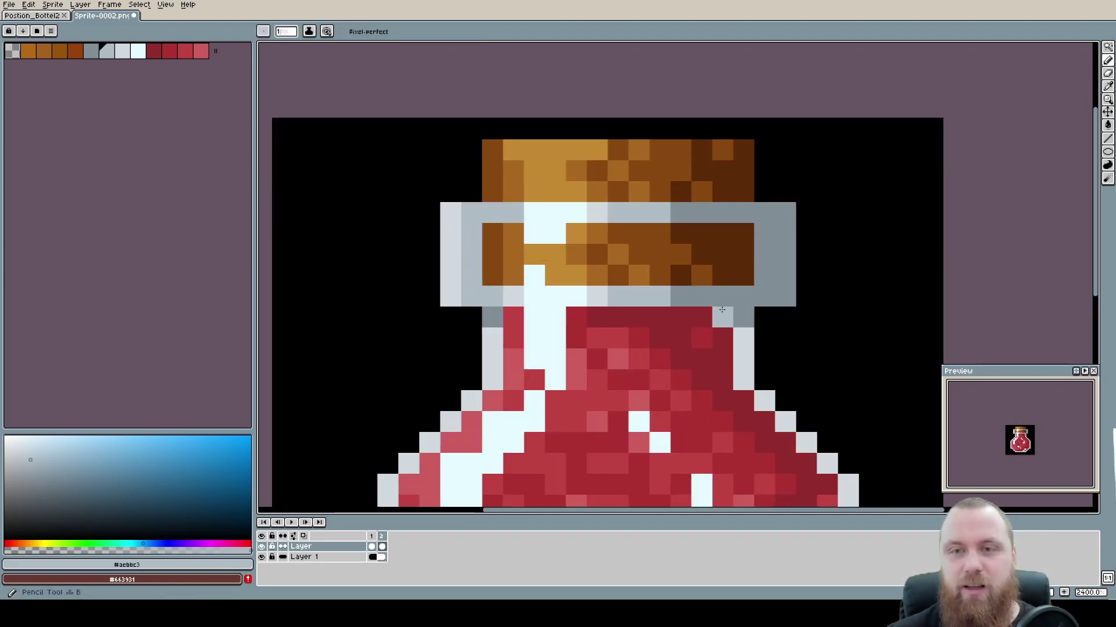
{"action": "left_click", "coordinate": [744, 317], "text": "alt"}
{"action": "left_click_drag", "start_coordinate": [450, 213], "coordinate": [449, 296]}
{"action": "scroll", "coordinate": [643, 316], "scroll_direction": "down", "scroll_amount": 4}
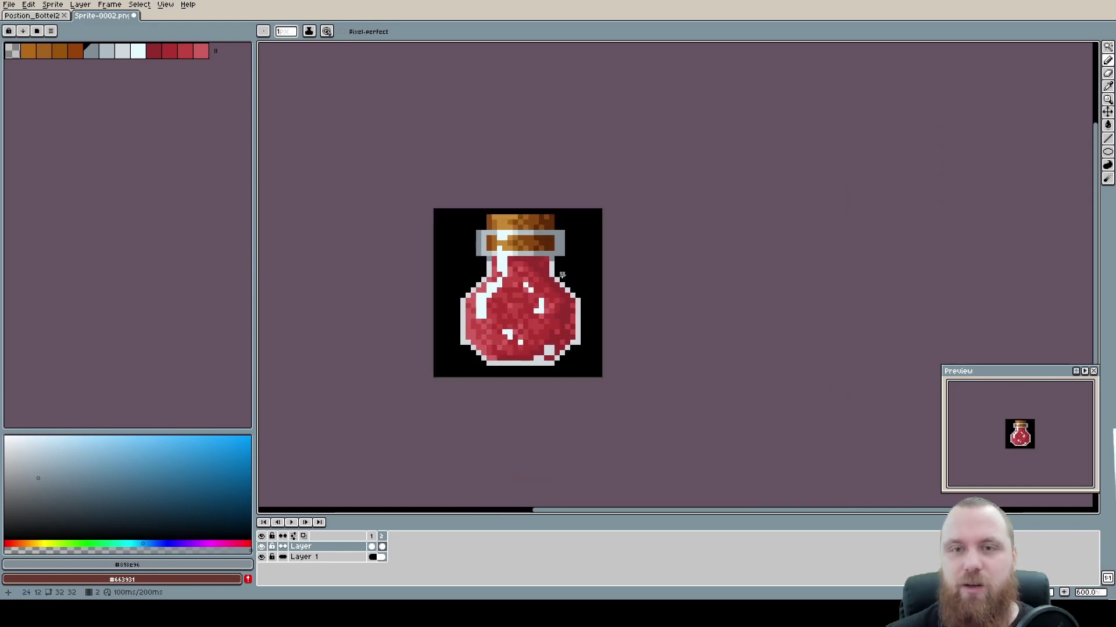
{"action": "scroll", "coordinate": [541, 264], "scroll_direction": "up", "scroll_amount": 2}
{"action": "key", "text": "alt"}
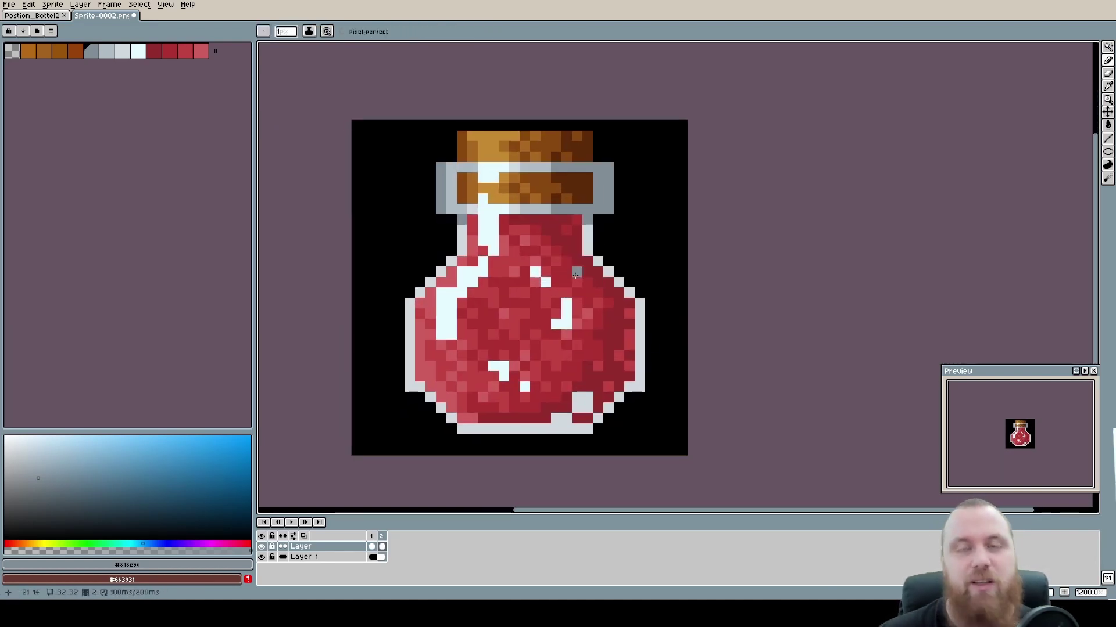
Repaint the glass outline along the neck's right side, the body's right side and the base with mid grey
{"action": "left_click", "coordinate": [590, 235], "text": "alt"}
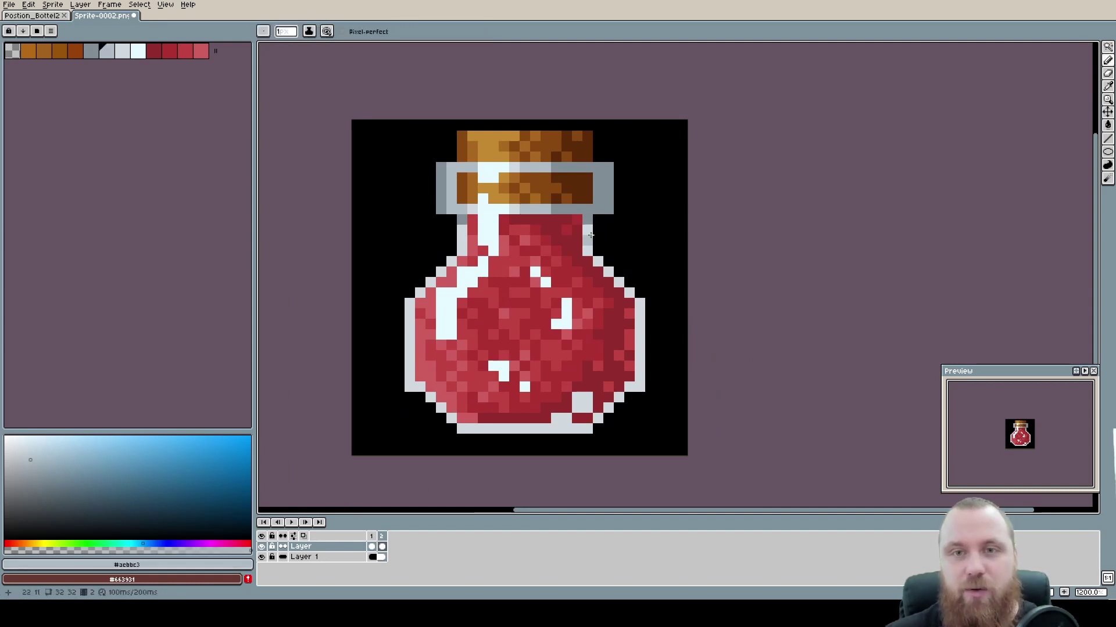
{"action": "left_click_drag", "start_coordinate": [588, 230], "coordinate": [588, 251]}
{"action": "left_click", "coordinate": [640, 303], "text": "shift"}
{"action": "left_click", "coordinate": [640, 387], "text": "shift"}
{"action": "left_click", "coordinate": [588, 429], "text": "shift"}
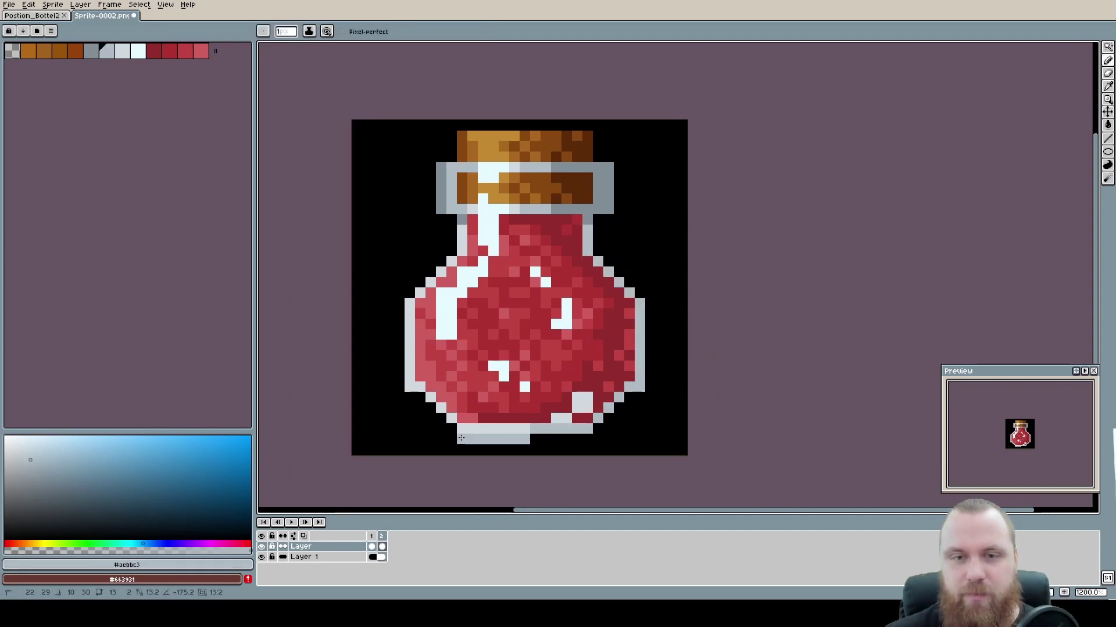
{"action": "left_click", "coordinate": [461, 430], "text": "shift"}
{"action": "left_click_drag", "start_coordinate": [577, 314], "coordinate": [633, 290]}
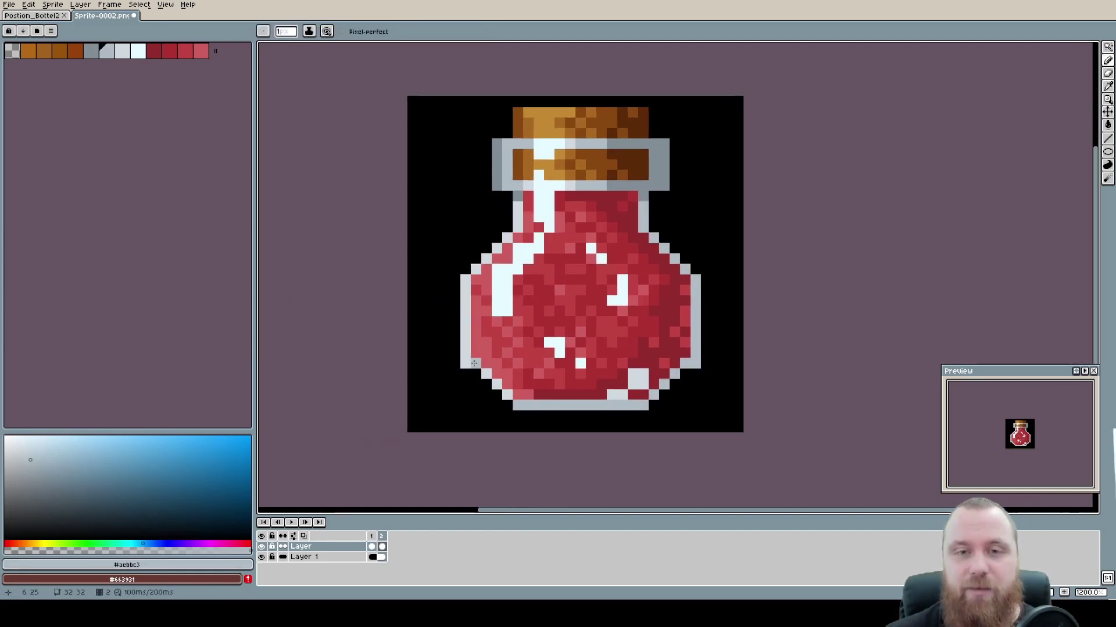
{"action": "left_click_drag", "start_coordinate": [601, 260], "coordinate": [577, 275]}
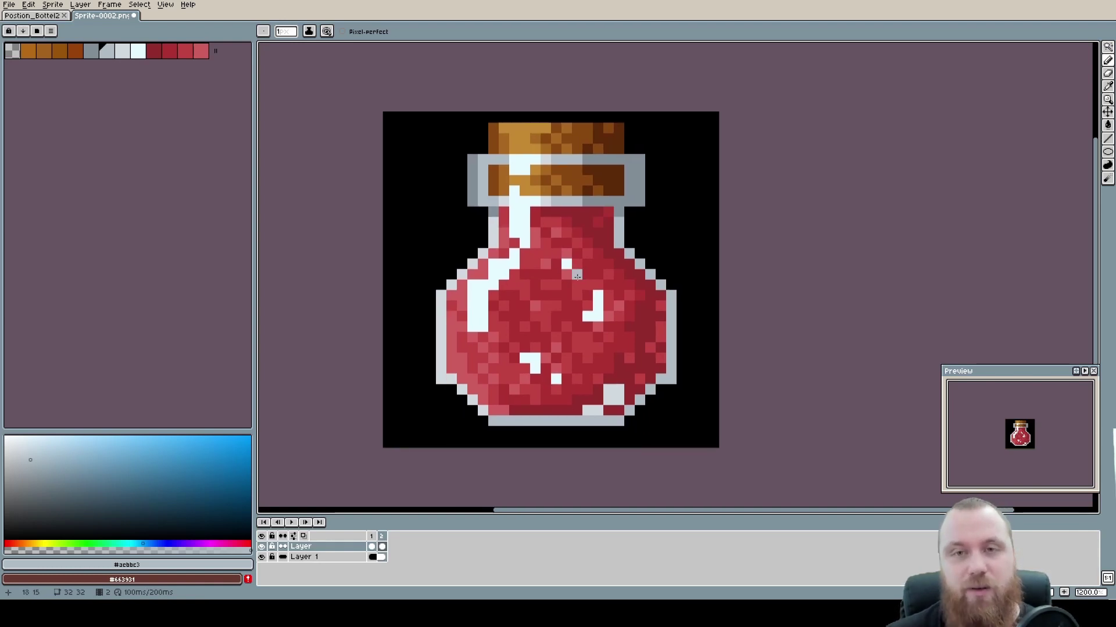
Shade the base and the body's right outline with the darkest grey and cut the neck highlight back just below the rim
{"action": "scroll", "coordinate": [577, 275], "scroll_direction": "up", "scroll_amount": 2}
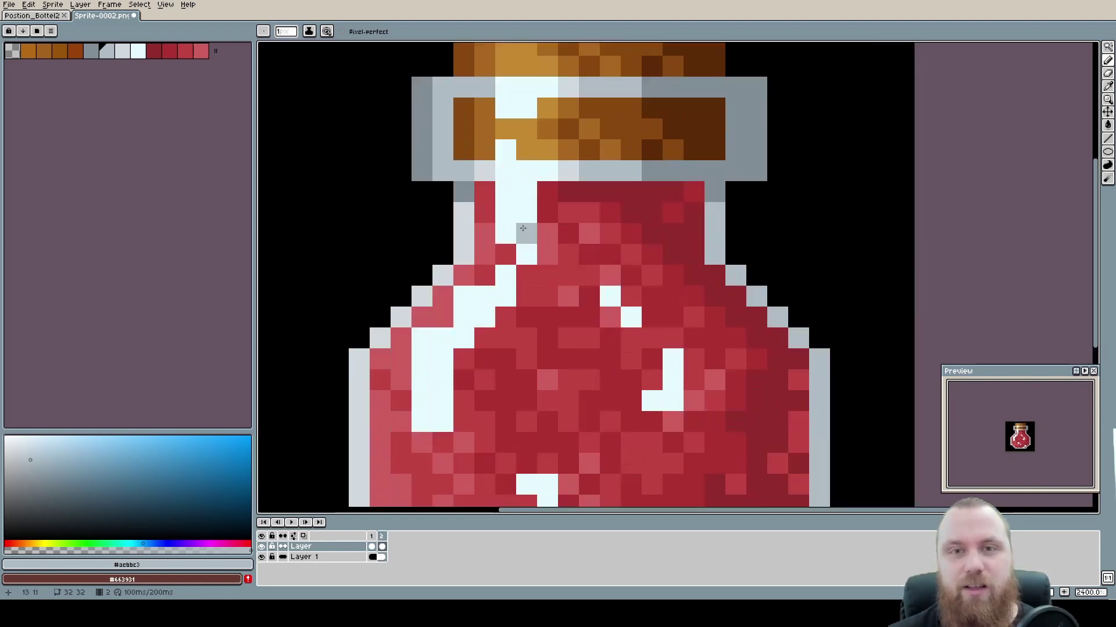
{"action": "scroll", "coordinate": [577, 276], "scroll_direction": "down", "scroll_amount": 1}
{"action": "left_click_drag", "start_coordinate": [679, 432], "coordinate": [669, 411]}
{"action": "scroll", "coordinate": [668, 411], "scroll_direction": "up", "scroll_amount": 2}
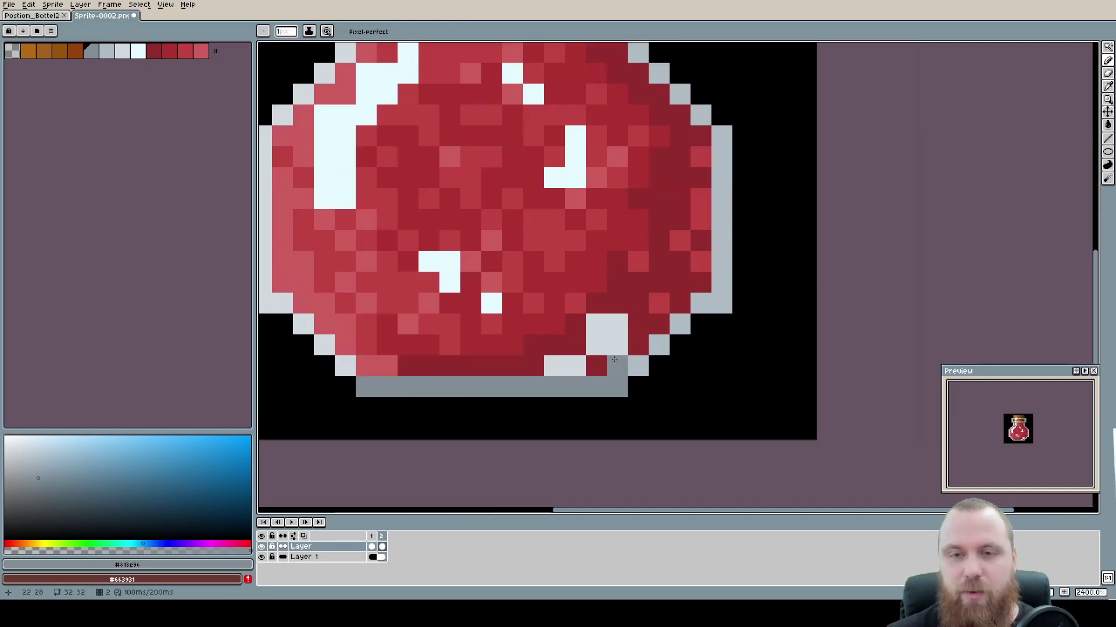
{"action": "scroll", "coordinate": [594, 350], "scroll_direction": "down", "scroll_amount": 2}
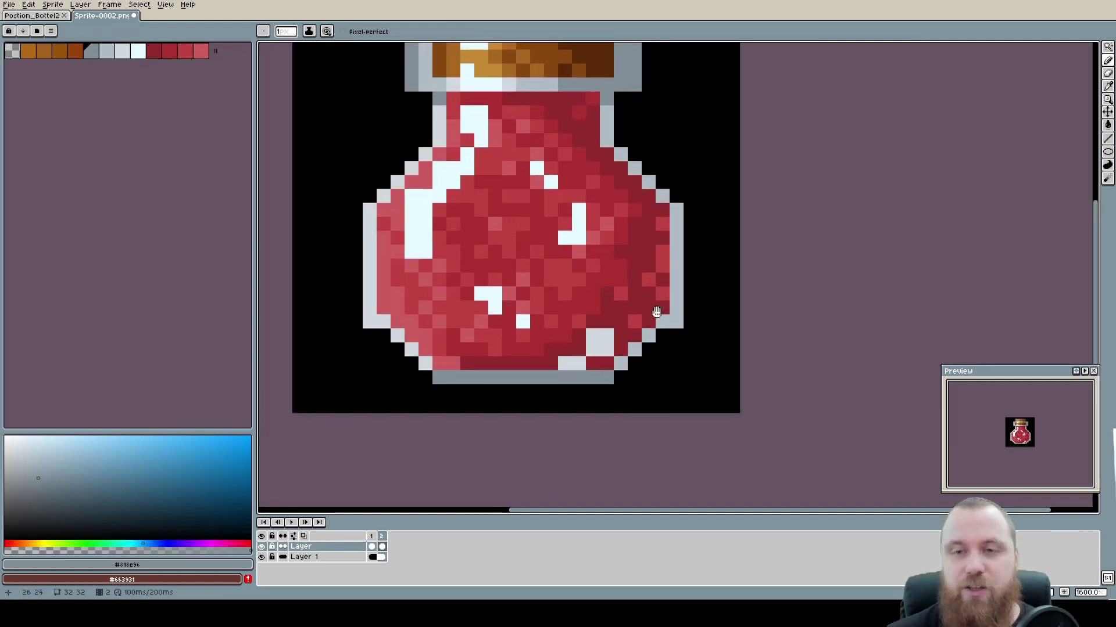
{"action": "mouse_move", "coordinate": [658, 350]}
{"action": "left_mouse_down"}
{"action": "mouse_move", "coordinate": [666, 234]}
{"action": "mouse_move", "coordinate": [589, 169]}
{"action": "left_mouse_up"}
{"action": "scroll", "coordinate": [591, 196], "scroll_direction": "down", "scroll_amount": 2}
{"action": "left_click_drag", "start_coordinate": [598, 265], "coordinate": [656, 348]}
{"action": "scroll", "coordinate": [656, 348], "scroll_direction": "up", "scroll_amount": 2}
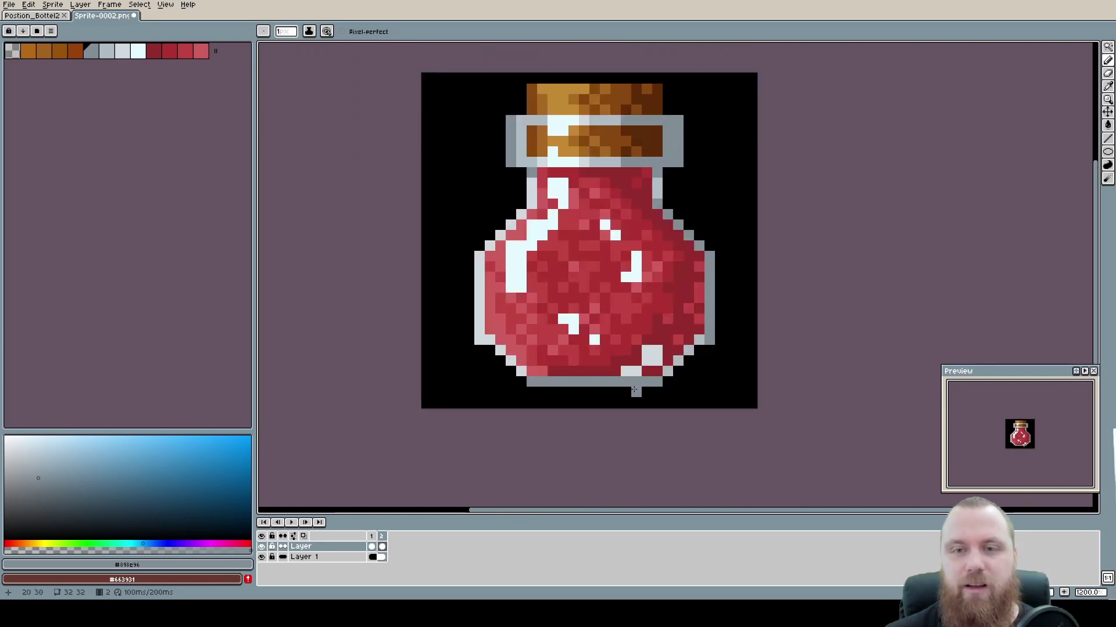
Cover the light grey patch on the liquid's bottom row with the darkest red
{"action": "left_click", "coordinate": [651, 369], "text": "alt"}
{"action": "left_click_drag", "start_coordinate": [651, 369], "coordinate": [623, 366]}
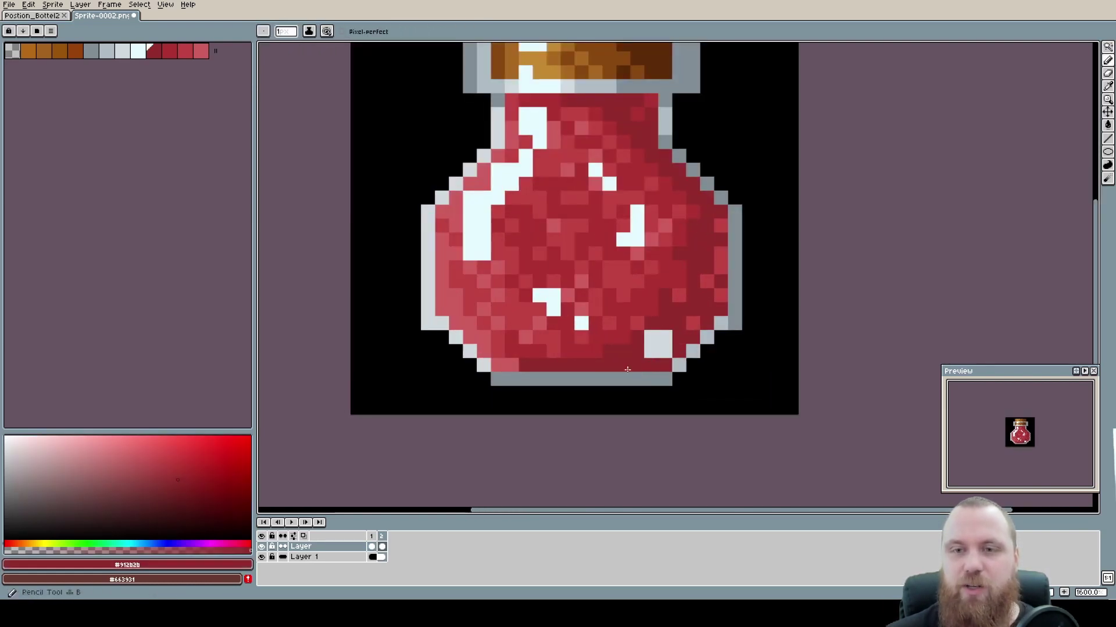
{"action": "scroll", "coordinate": [654, 363], "scroll_direction": "down", "scroll_amount": 3}
{"action": "scroll", "coordinate": [665, 328], "scroll_direction": "up", "scroll_amount": 2}
Add white highlight pixels to the glass outline on the body's left wall and upper-left shoulder
{"action": "mouse_move", "coordinate": [663, 310]}
{"action": "left_mouse_down"}
{"action": "mouse_move", "coordinate": [640, 366]}
{"action": "mouse_move", "coordinate": [641, 336]}
{"action": "left_mouse_up"}
{"action": "left_click", "coordinate": [500, 302], "text": "alt"}
{"action": "left_click_drag", "start_coordinate": [463, 303], "coordinate": [463, 325]}
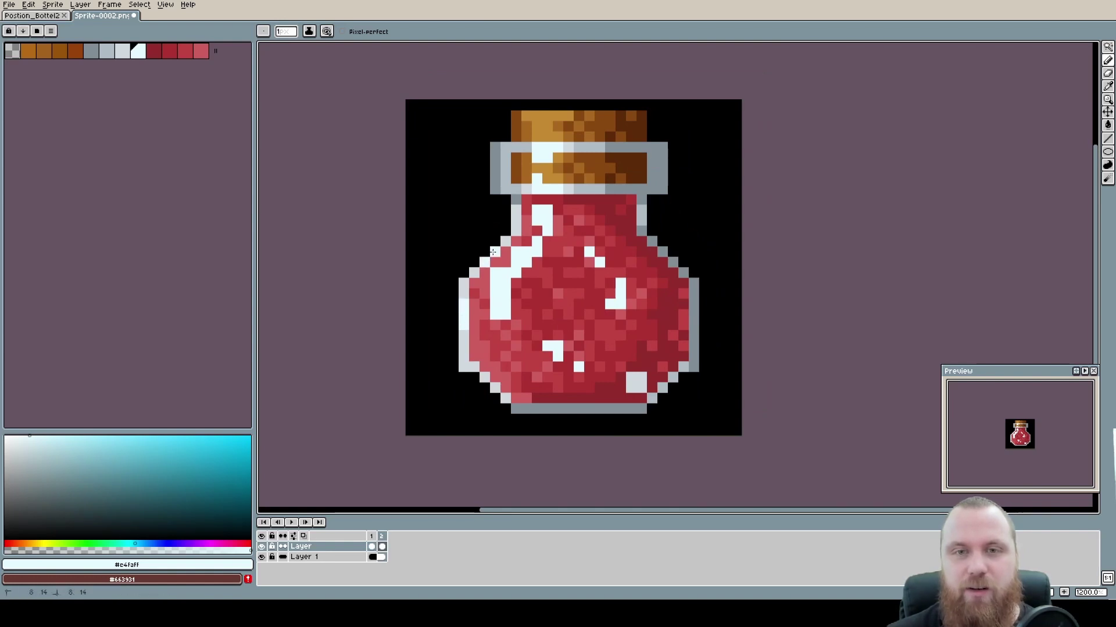
{"action": "scroll", "coordinate": [655, 279], "scroll_direction": "down", "scroll_amount": 1}
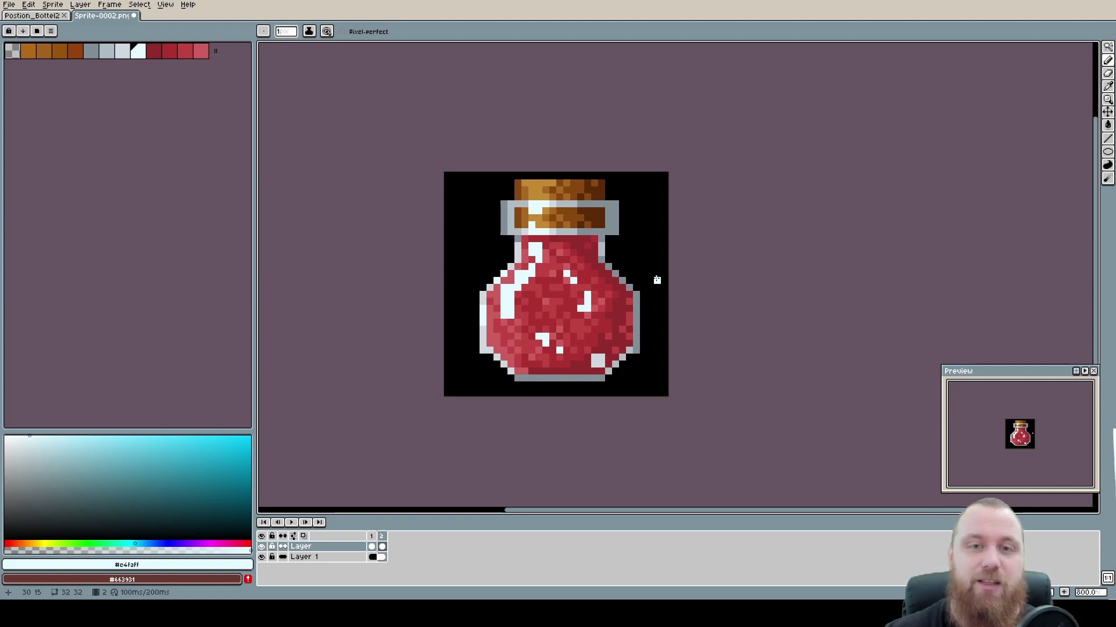
{"action": "scroll", "coordinate": [514, 295], "scroll_direction": "up", "scroll_amount": 1}
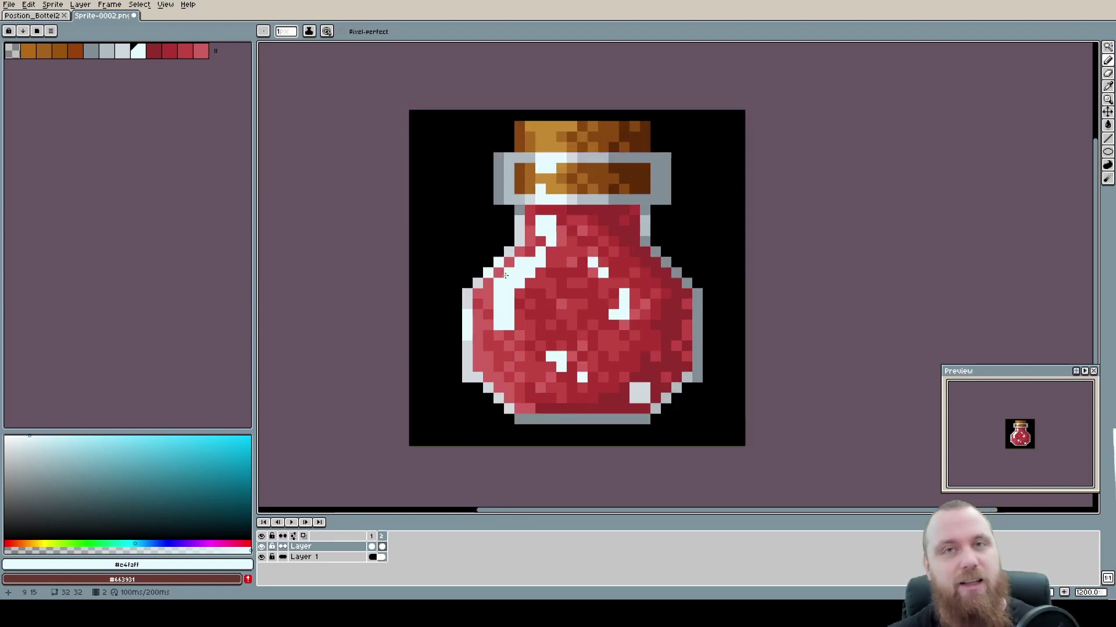
{"action": "left_click_drag", "start_coordinate": [564, 261], "coordinate": [543, 295]}
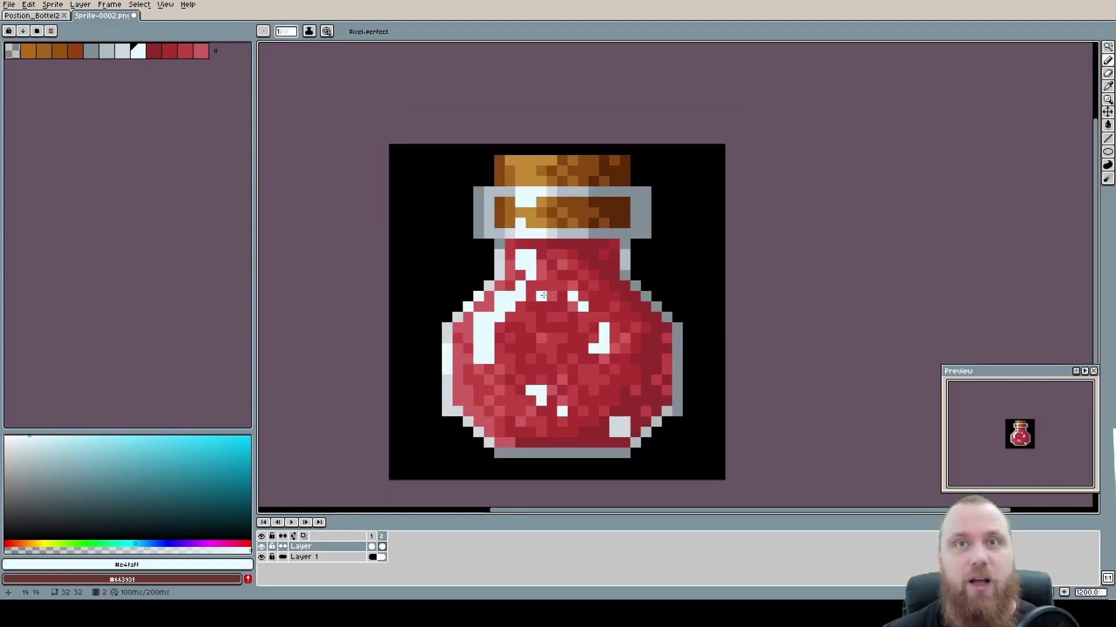
{"action": "scroll", "coordinate": [622, 302], "scroll_direction": "down", "scroll_amount": 2}
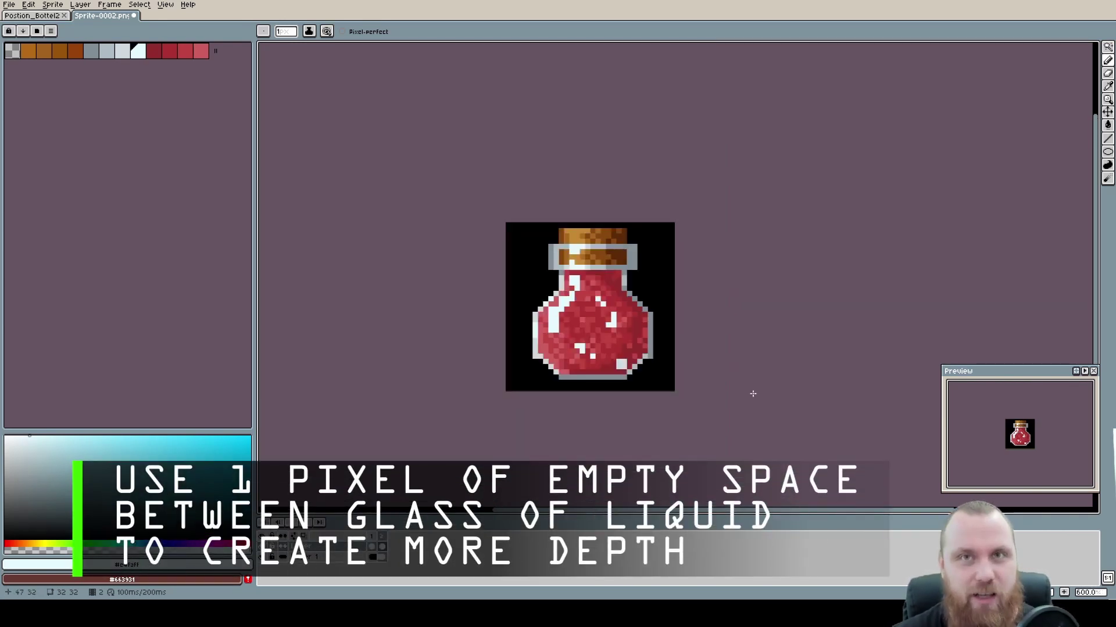
Erase the liquid's outer pixels to leave a one-pixel empty gap between the liquid and the glass around the neck and body
{"action": "scroll", "coordinate": [753, 393], "scroll_direction": "up", "scroll_amount": 3}
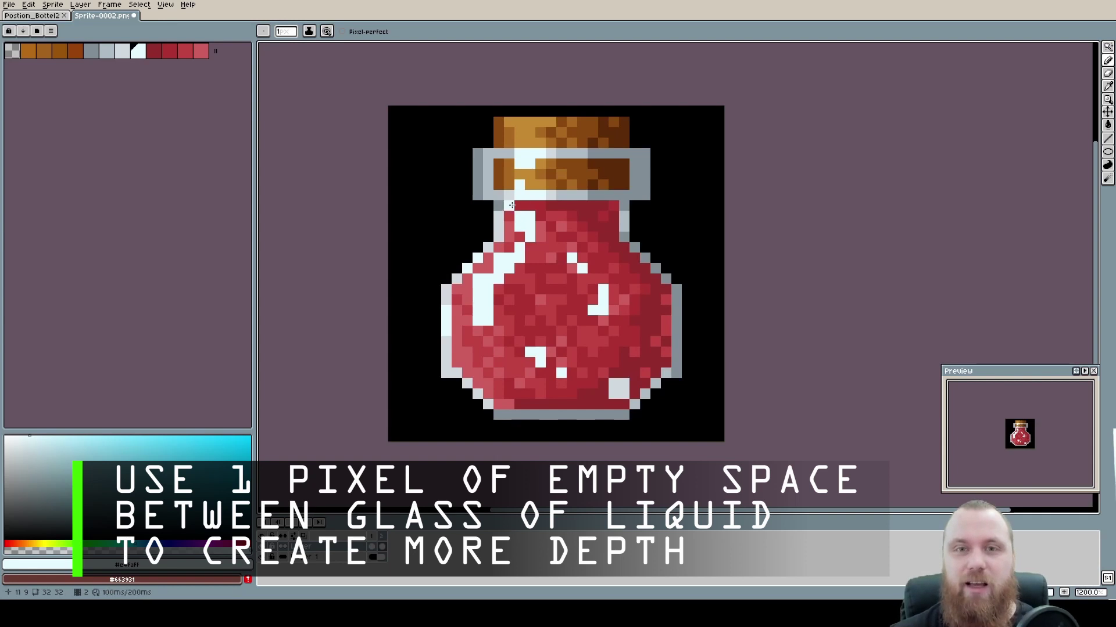
{"action": "key", "text": "e"}
{"action": "scroll", "coordinate": [509, 204], "scroll_direction": "up", "scroll_amount": 4}
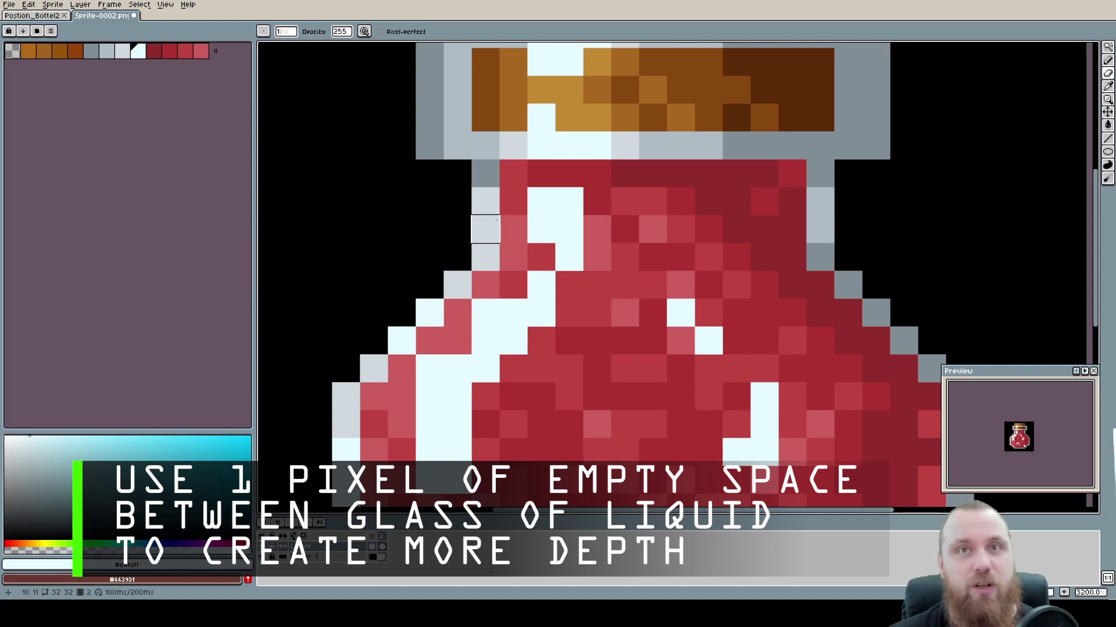
{"action": "scroll", "coordinate": [497, 221], "scroll_direction": "down", "scroll_amount": 2}
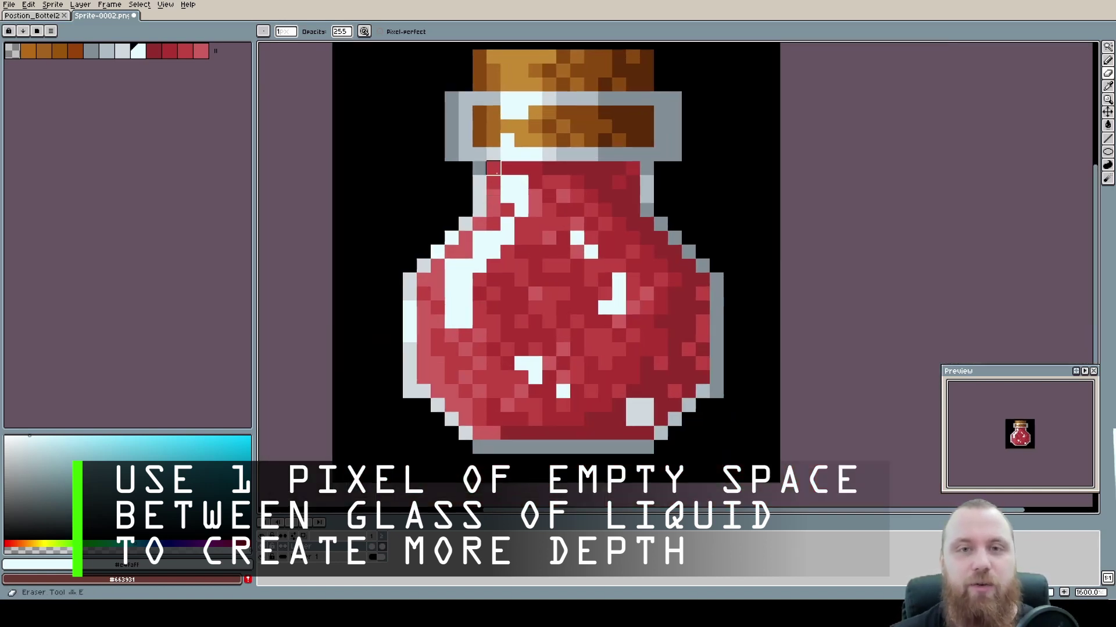
{"action": "mouse_move", "coordinate": [493, 168]}
{"action": "left_mouse_down"}
{"action": "mouse_move", "coordinate": [495, 209]}
{"action": "mouse_move", "coordinate": [423, 266]}
{"action": "mouse_move", "coordinate": [424, 336]}
{"action": "mouse_move", "coordinate": [409, 363]}
{"action": "mouse_move", "coordinate": [437, 376]}
{"action": "mouse_move", "coordinate": [480, 433]}
{"action": "mouse_move", "coordinate": [645, 433]}
{"action": "mouse_move", "coordinate": [703, 377]}
{"action": "mouse_move", "coordinate": [703, 280]}
{"action": "mouse_move", "coordinate": [675, 237]}
{"action": "mouse_move", "coordinate": [632, 210]}
{"action": "mouse_move", "coordinate": [619, 182]}
{"action": "mouse_move", "coordinate": [632, 168]}
{"action": "mouse_move", "coordinate": [603, 251]}
{"action": "left_mouse_up"}
{"action": "left_click", "coordinate": [632, 210], "text": "shift"}
{"action": "left_click", "coordinate": [632, 170], "text": "shift"}
{"action": "scroll", "coordinate": [635, 191], "scroll_direction": "down", "scroll_amount": 2}
{"action": "scroll", "coordinate": [562, 277], "scroll_direction": "down", "scroll_amount": 1}
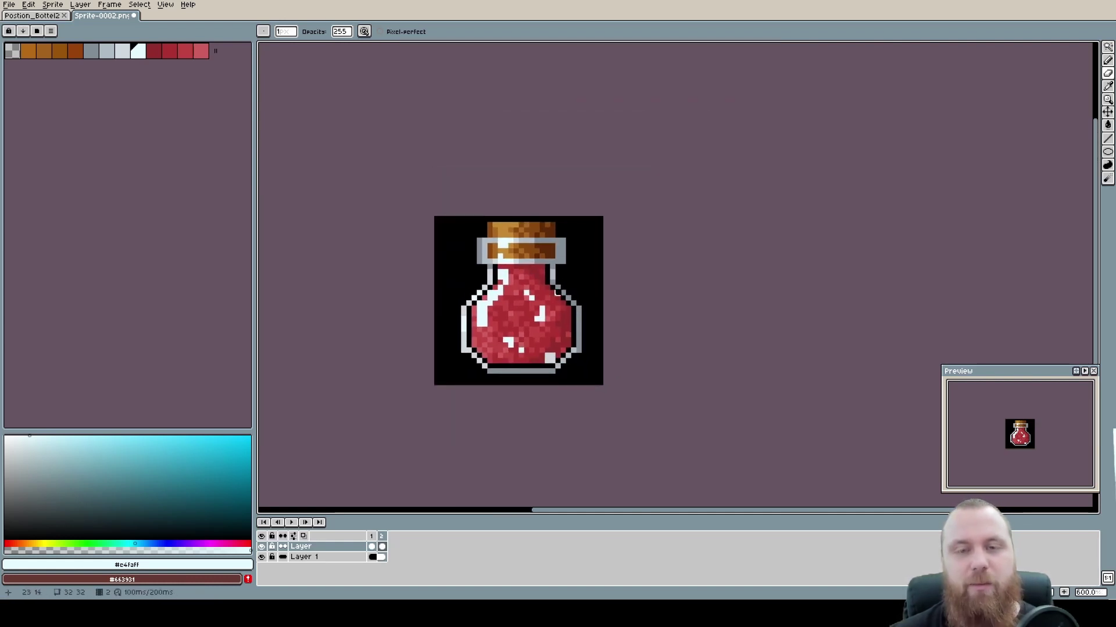